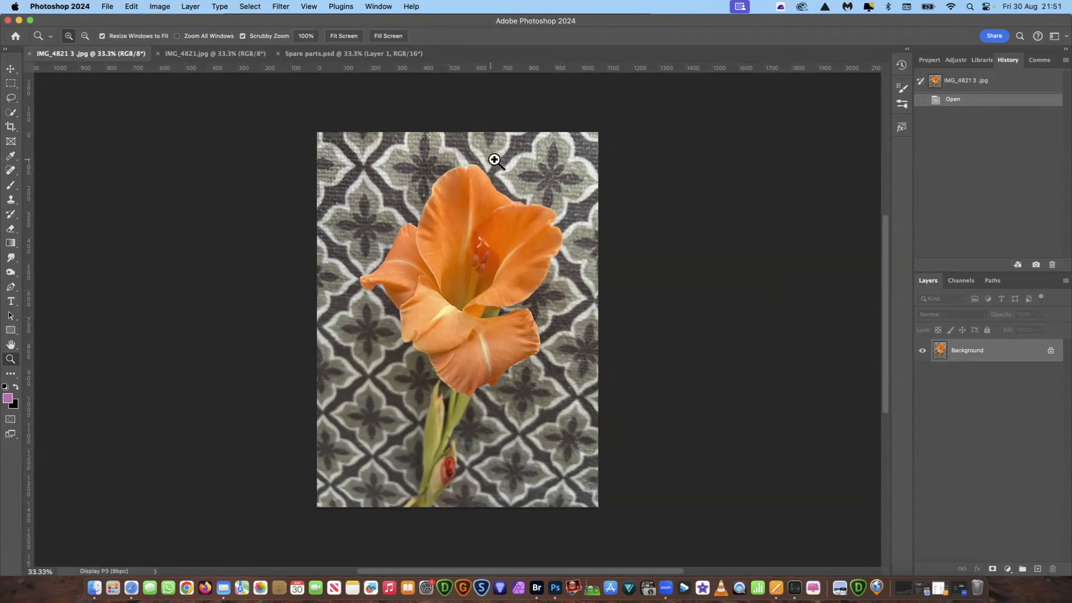
Step: View the finished flower picture IMG_4821.jpg and return to the original photo IMG_4821 3 .jpg
{"action": "left_click", "coordinate": [217, 53]}
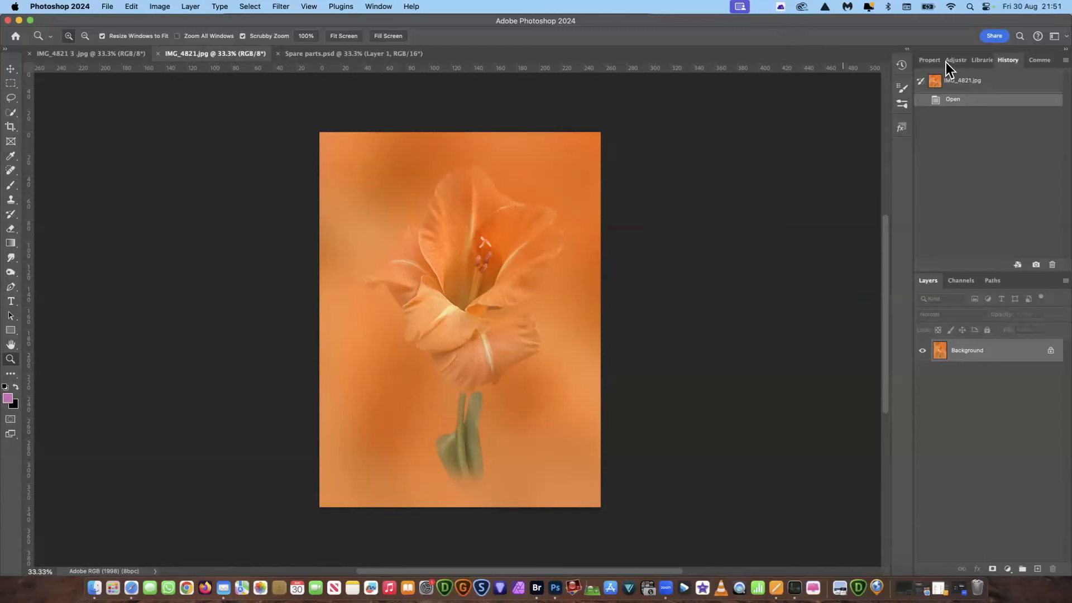
{"action": "key", "text": "ctrl+shift+Tab"}
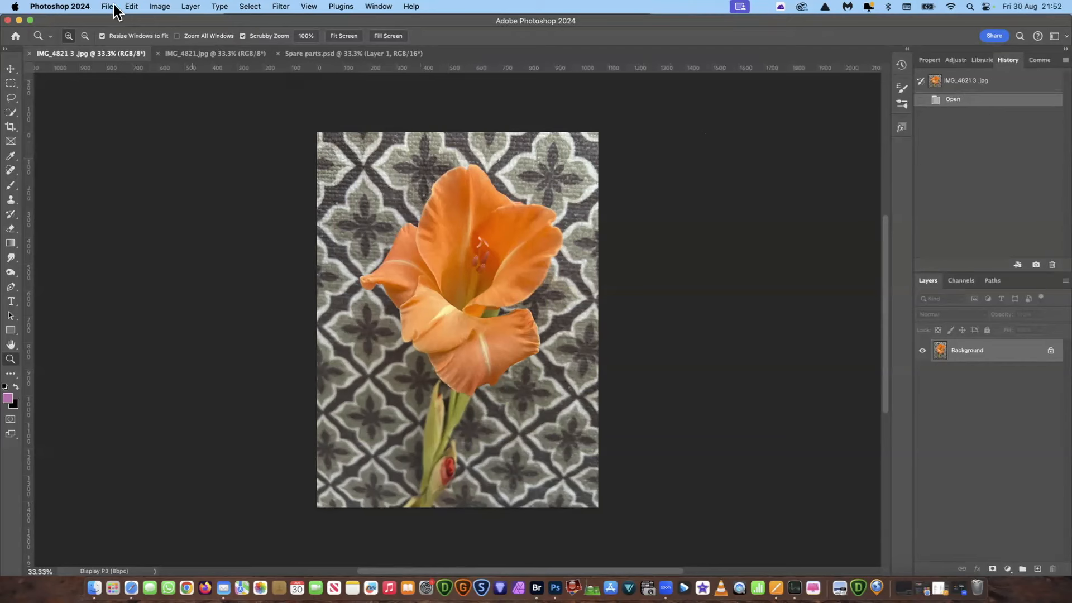
Step: Duplicate the original flower photo as IMG_4821 3 copy and place the copy's document directly after the original
{"action": "left_click", "coordinate": [159, 7]}
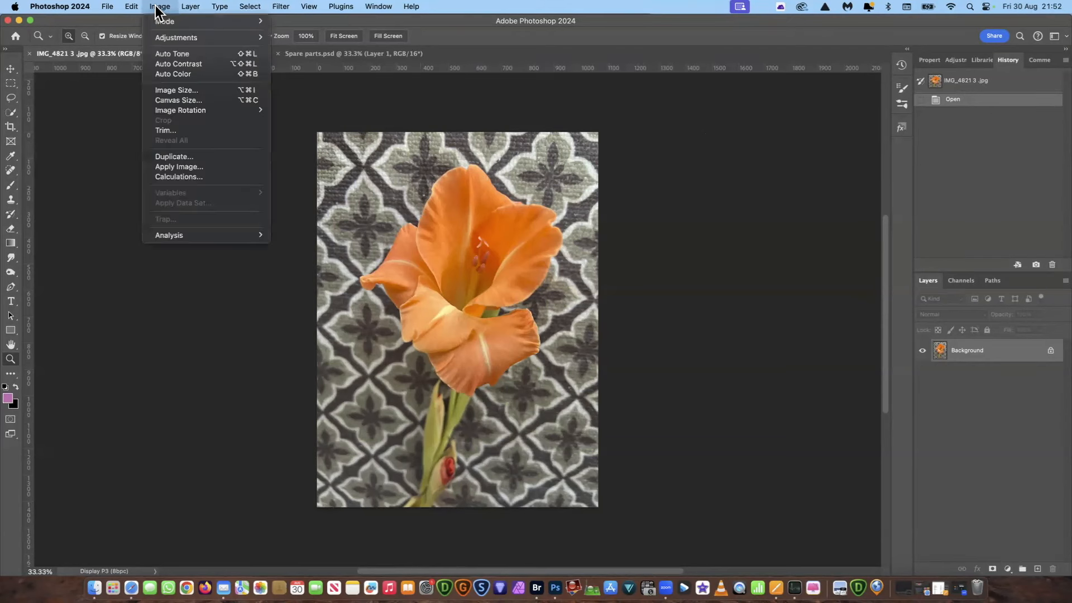
{"action": "left_click", "coordinate": [184, 155]}
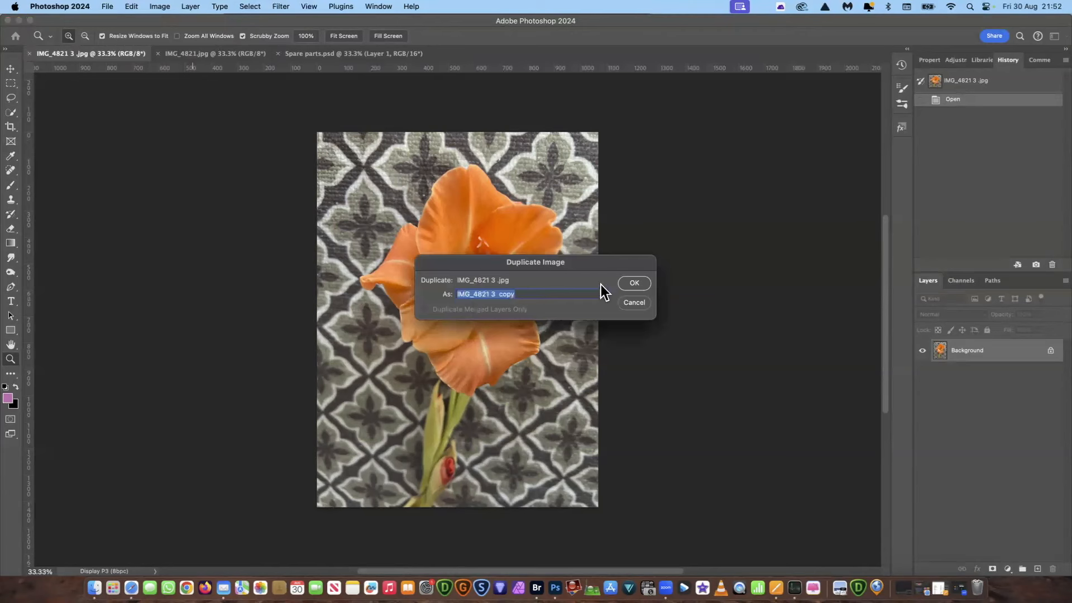
{"action": "left_click", "coordinate": [635, 283]}
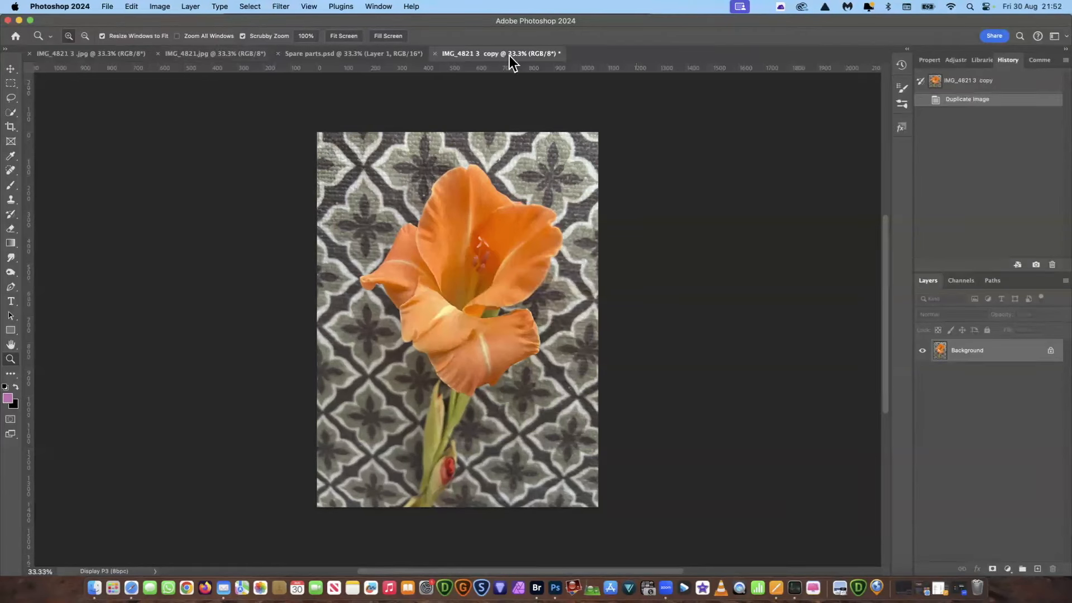
{"action": "left_click_drag", "start_coordinate": [508, 55], "coordinate": [468, 56]}
{"action": "left_click_drag", "start_coordinate": [295, 48], "coordinate": [234, 48]}
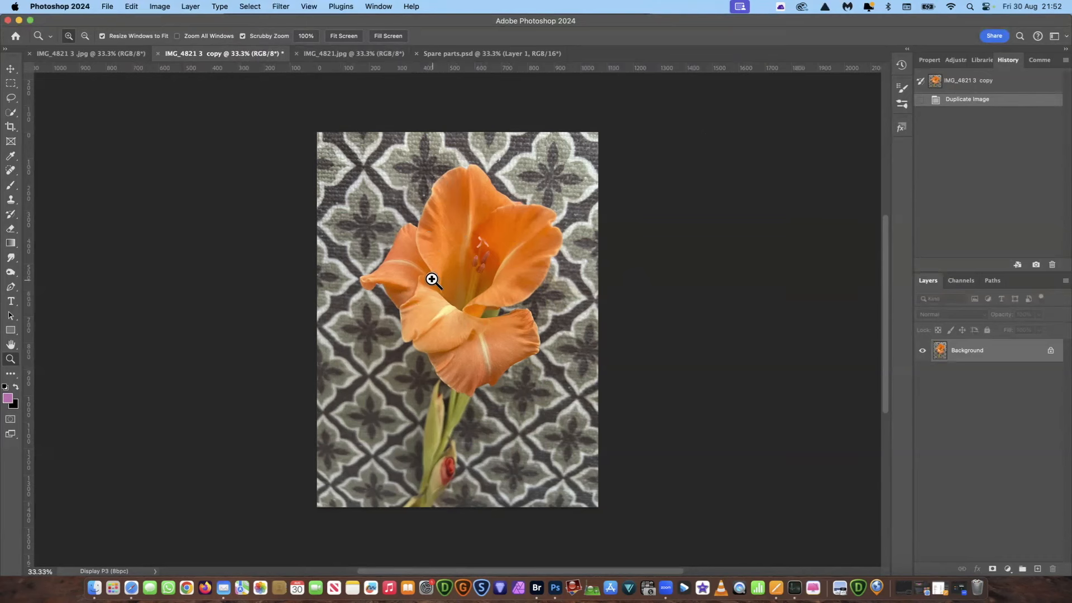
Step: Crop the copy closer around the flower, trimming background from all sides while keeping the whole bloom
{"action": "left_click", "coordinate": [11, 128]}
{"action": "left_click_drag", "start_coordinate": [316, 131], "coordinate": [335, 143]}
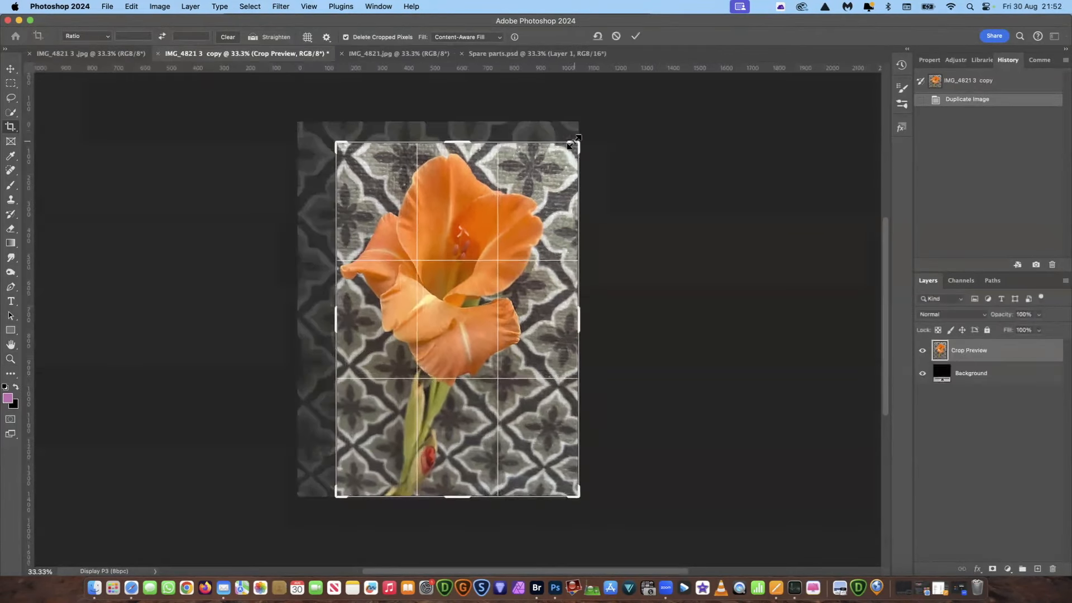
{"action": "mouse_move", "coordinate": [575, 146]}
{"action": "left_mouse_down"}
{"action": "mouse_move", "coordinate": [557, 147]}
{"action": "mouse_move", "coordinate": [570, 145]}
{"action": "left_mouse_up"}
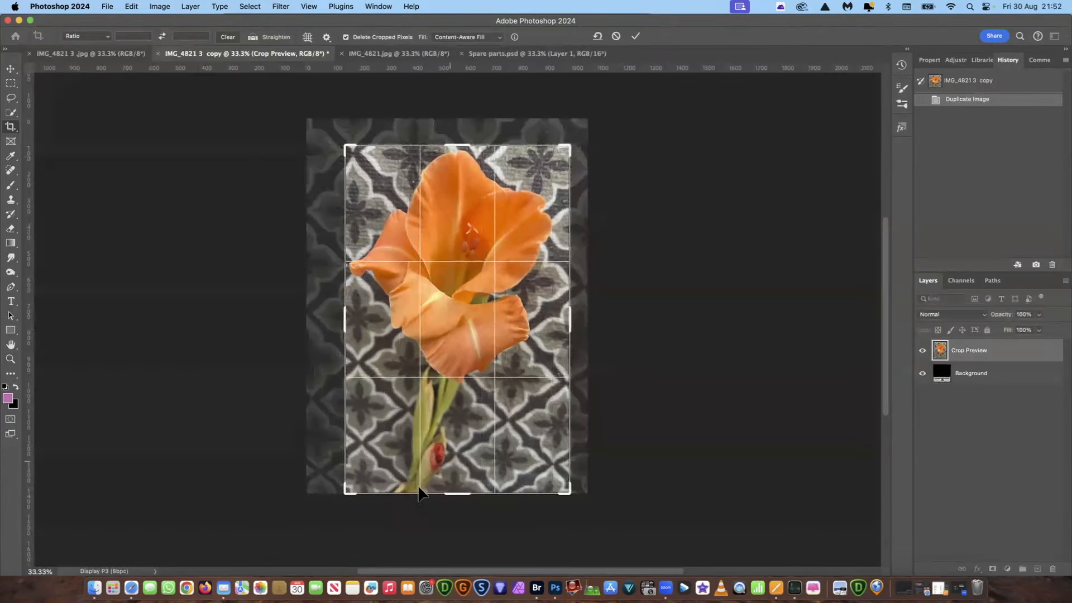
{"action": "left_click_drag", "start_coordinate": [344, 493], "coordinate": [359, 469]}
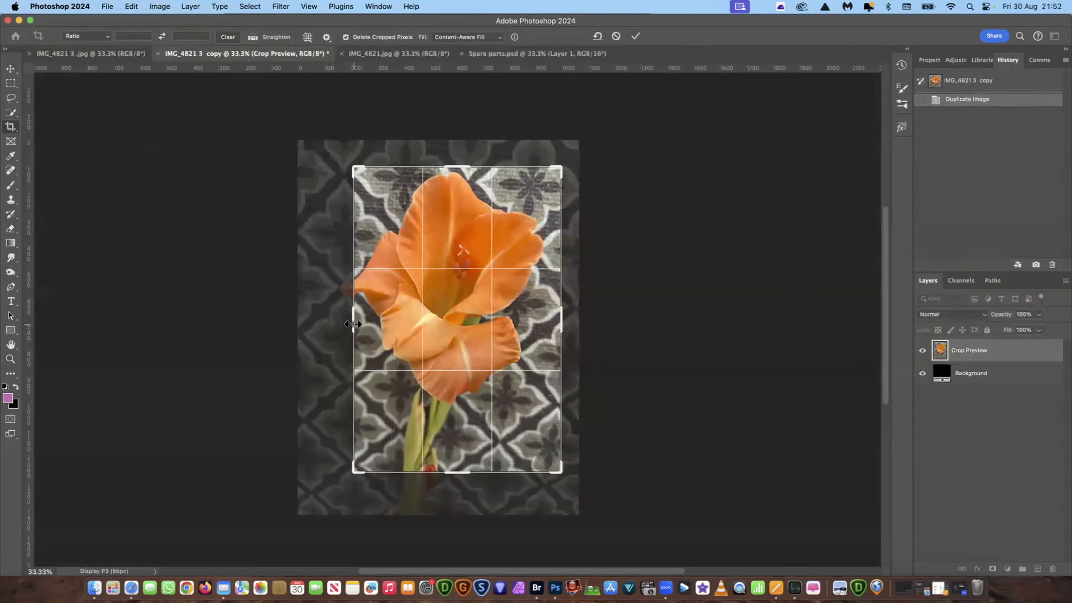
{"action": "left_click_drag", "start_coordinate": [347, 320], "coordinate": [333, 319]}
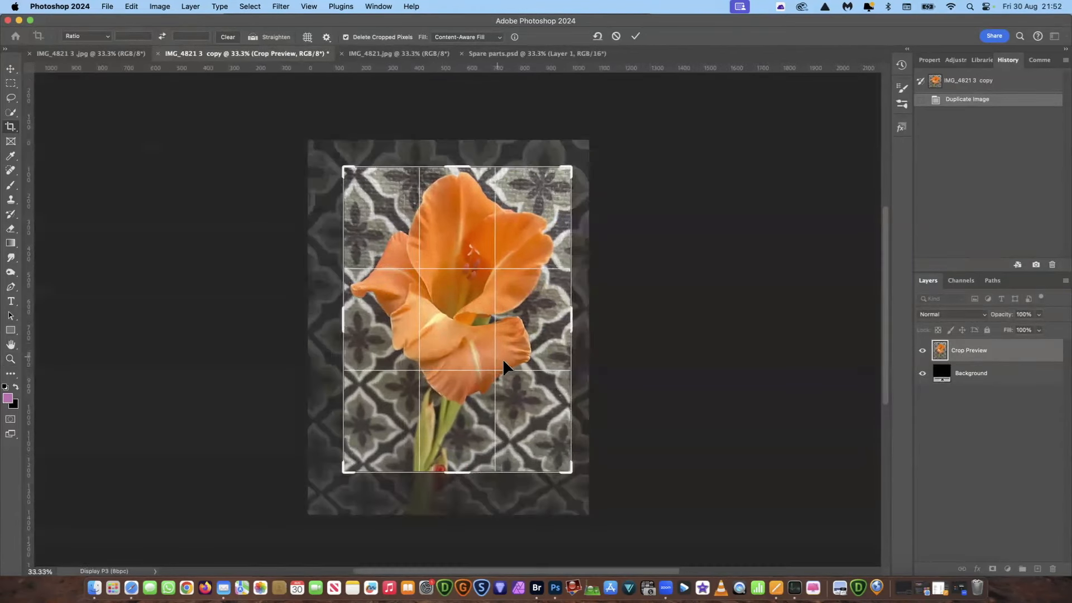
{"action": "key", "text": "Return"}
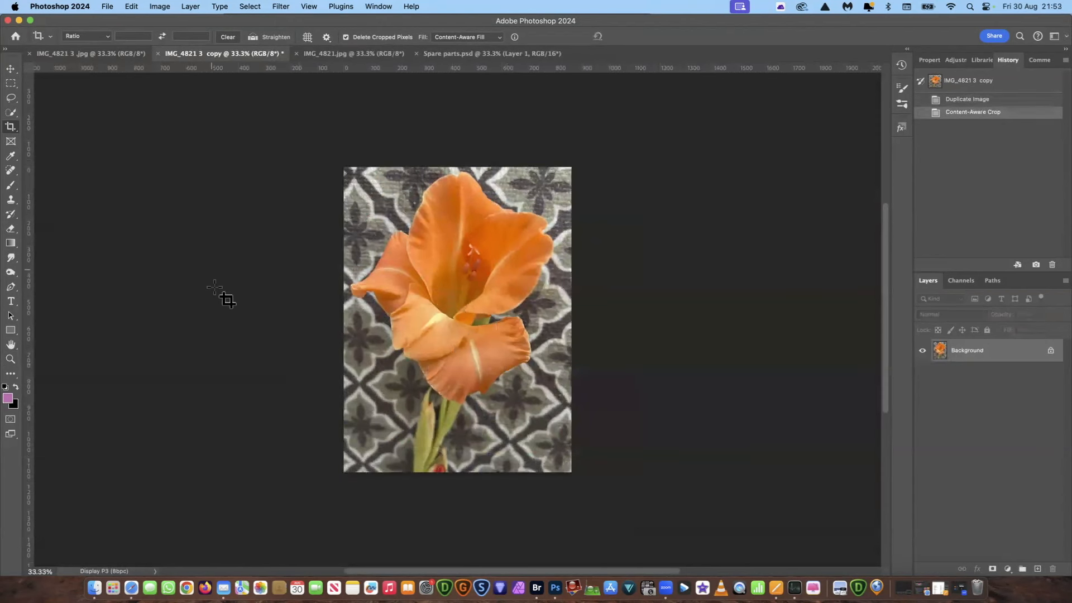
Step: Cover the patterned background in the upper half and beside the right petals with cloned petals, using the Clone Stamp tool at size 500
{"action": "left_click", "coordinate": [12, 204]}
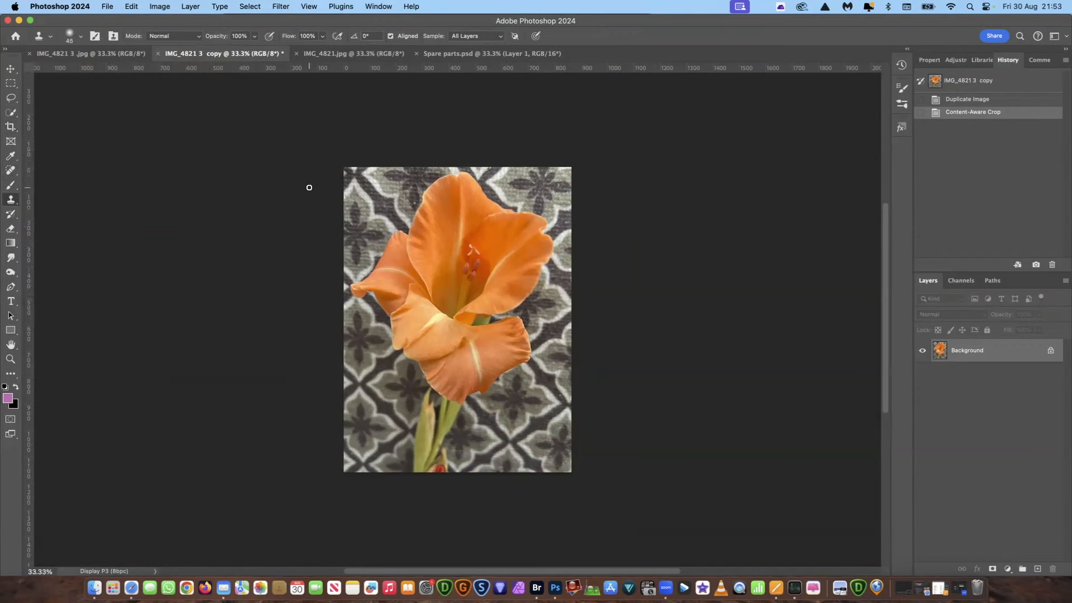
{"action": "key", "text": "bracketright"}
{"action": "key", "text": "bracketright"}
{"action": "key", "text": "bracketright"}
{"action": "key", "text": "bracketright"}
{"action": "key", "text": "bracketright"}
{"action": "key", "text": "bracketright"}
{"action": "key", "text": "bracketright"}
{"action": "key", "text": "bracketright"}
{"action": "key", "text": "bracketright"}
{"action": "key", "text": "bracketright"}
{"action": "key", "text": "bracketright"}
{"action": "left_click", "coordinate": [451, 251], "text": "alt"}
{"action": "left_click", "coordinate": [422, 202]}
{"action": "left_click", "coordinate": [433, 183]}
{"action": "left_click", "coordinate": [404, 184]}
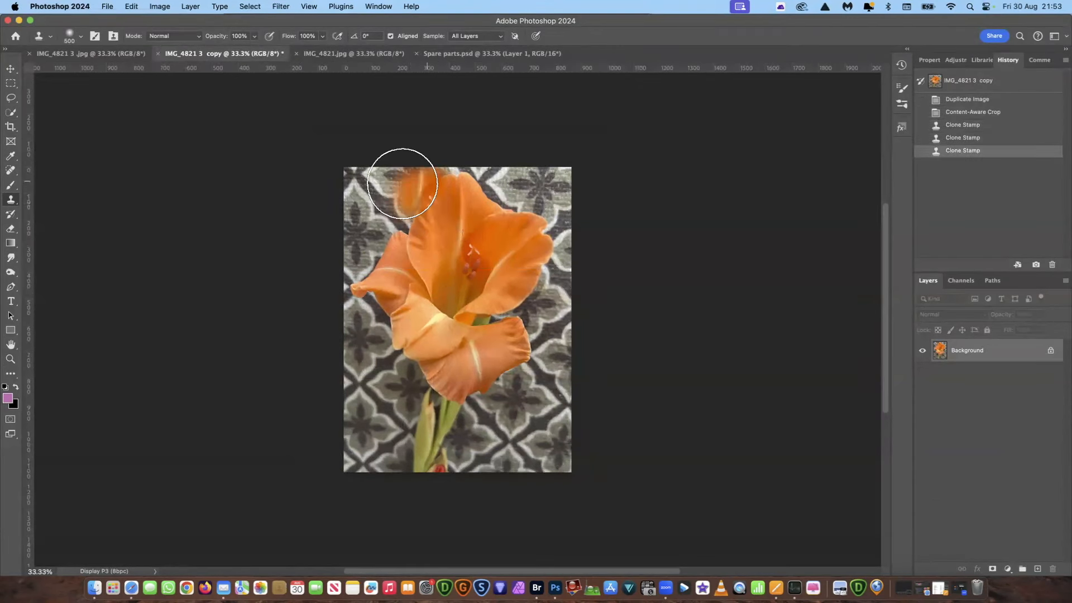
{"action": "left_click", "coordinate": [380, 185]}
{"action": "mouse_move", "coordinate": [364, 191]}
{"action": "left_mouse_down"}
{"action": "mouse_move", "coordinate": [405, 198]}
{"action": "mouse_move", "coordinate": [341, 177]}
{"action": "mouse_move", "coordinate": [349, 198]}
{"action": "mouse_move", "coordinate": [379, 195]}
{"action": "mouse_move", "coordinate": [352, 180]}
{"action": "left_mouse_up"}
{"action": "mouse_move", "coordinate": [409, 226]}
{"action": "left_mouse_down"}
{"action": "mouse_move", "coordinate": [342, 223]}
{"action": "mouse_move", "coordinate": [361, 263]}
{"action": "mouse_move", "coordinate": [433, 242]}
{"action": "mouse_move", "coordinate": [470, 276]}
{"action": "left_mouse_up"}
{"action": "mouse_move", "coordinate": [469, 203]}
{"action": "left_mouse_down"}
{"action": "mouse_move", "coordinate": [496, 173]}
{"action": "mouse_move", "coordinate": [474, 215]}
{"action": "left_mouse_up"}
{"action": "mouse_move", "coordinate": [531, 236]}
{"action": "left_mouse_down"}
{"action": "mouse_move", "coordinate": [555, 195]}
{"action": "mouse_move", "coordinate": [484, 200]}
{"action": "mouse_move", "coordinate": [586, 179]}
{"action": "left_mouse_up"}
{"action": "mouse_move", "coordinate": [516, 263]}
{"action": "left_mouse_down"}
{"action": "mouse_move", "coordinate": [577, 211]}
{"action": "mouse_move", "coordinate": [566, 176]}
{"action": "mouse_move", "coordinate": [506, 185]}
{"action": "mouse_move", "coordinate": [456, 244]}
{"action": "left_mouse_up"}
{"action": "left_click", "coordinate": [504, 233], "text": "alt"}
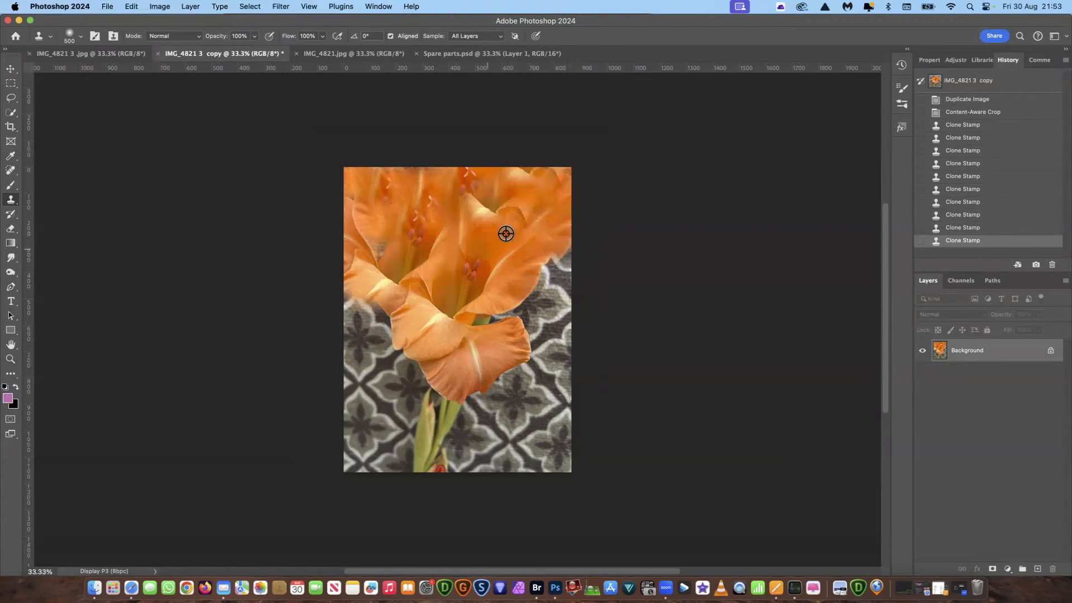
{"action": "mouse_move", "coordinate": [507, 299]}
{"action": "left_mouse_down"}
{"action": "mouse_move", "coordinate": [517, 337]}
{"action": "mouse_move", "coordinate": [563, 256]}
{"action": "mouse_move", "coordinate": [568, 298]}
{"action": "left_mouse_up"}
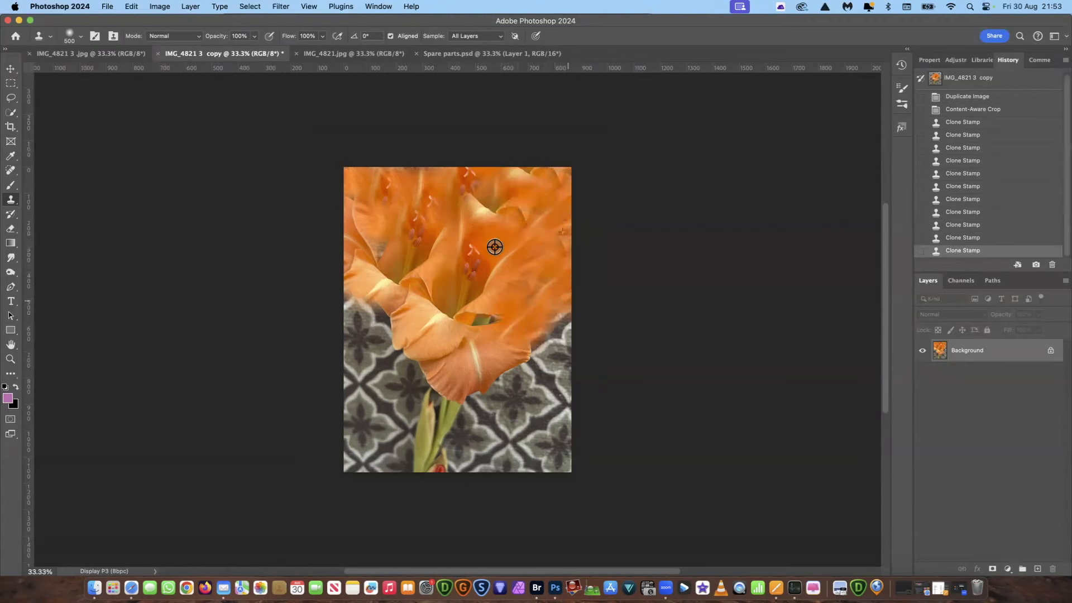
Step: Clone petal areas over the remaining pattern on the left side and over the stem down to the lower edge
{"action": "left_click", "coordinate": [478, 297], "text": "alt"}
{"action": "mouse_move", "coordinate": [457, 319]}
{"action": "left_mouse_down"}
{"action": "mouse_move", "coordinate": [421, 337]}
{"action": "mouse_move", "coordinate": [334, 321]}
{"action": "mouse_move", "coordinate": [391, 324]}
{"action": "mouse_move", "coordinate": [396, 292]}
{"action": "mouse_move", "coordinate": [363, 399]}
{"action": "mouse_move", "coordinate": [430, 330]}
{"action": "mouse_move", "coordinate": [433, 353]}
{"action": "mouse_move", "coordinate": [407, 413]}
{"action": "mouse_move", "coordinate": [352, 449]}
{"action": "mouse_move", "coordinate": [412, 454]}
{"action": "mouse_move", "coordinate": [318, 455]}
{"action": "mouse_move", "coordinate": [329, 430]}
{"action": "left_mouse_up"}
{"action": "left_click", "coordinate": [401, 243], "text": "alt"}
{"action": "left_click", "coordinate": [464, 285], "text": "alt"}
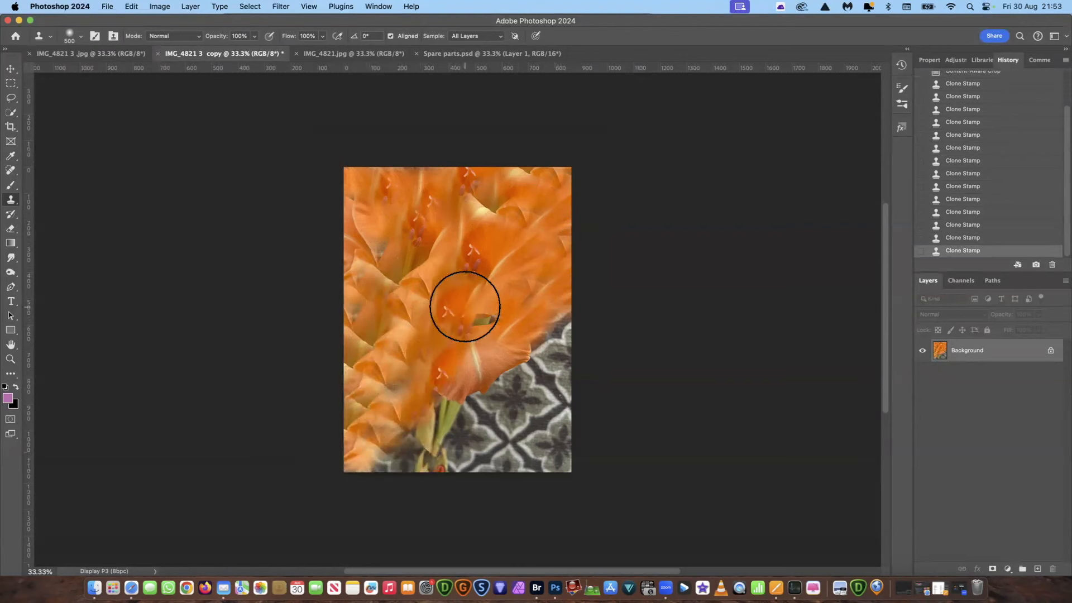
{"action": "left_click", "coordinate": [465, 308], "text": "alt"}
{"action": "left_click_drag", "start_coordinate": [471, 328], "coordinate": [419, 483]}
{"action": "left_click", "coordinate": [453, 352], "text": "alt"}
{"action": "mouse_move", "coordinate": [435, 397]}
{"action": "left_mouse_down"}
{"action": "mouse_move", "coordinate": [400, 469]}
{"action": "mouse_move", "coordinate": [424, 483]}
{"action": "left_mouse_up"}
Step: Clone petal areas from several source points over the patterned background in the lower right of the image
{"action": "left_click", "coordinate": [510, 323], "text": "alt"}
{"action": "mouse_move", "coordinate": [522, 391]}
{"action": "left_mouse_down"}
{"action": "mouse_move", "coordinate": [567, 317]}
{"action": "mouse_move", "coordinate": [532, 288]}
{"action": "mouse_move", "coordinate": [569, 434]}
{"action": "mouse_move", "coordinate": [580, 322]}
{"action": "left_mouse_up"}
{"action": "left_click", "coordinate": [484, 246], "text": "alt"}
{"action": "left_click", "coordinate": [414, 282], "text": "alt"}
{"action": "left_click_drag", "start_coordinate": [521, 387], "coordinate": [461, 446]}
{"action": "left_click", "coordinate": [479, 316], "text": "alt"}
{"action": "mouse_move", "coordinate": [503, 393]}
{"action": "left_mouse_down"}
{"action": "mouse_move", "coordinate": [412, 467]}
{"action": "mouse_move", "coordinate": [539, 467]}
{"action": "left_mouse_up"}
{"action": "left_click", "coordinate": [497, 349], "text": "alt"}
{"action": "mouse_move", "coordinate": [556, 401]}
{"action": "left_mouse_down"}
{"action": "mouse_move", "coordinate": [546, 478]}
{"action": "mouse_move", "coordinate": [460, 384]}
{"action": "left_mouse_up"}
Step: Clone further petal texture over the top centre and the left-to-middle area to vary the petal fill
{"action": "left_click", "coordinate": [475, 255], "text": "alt"}
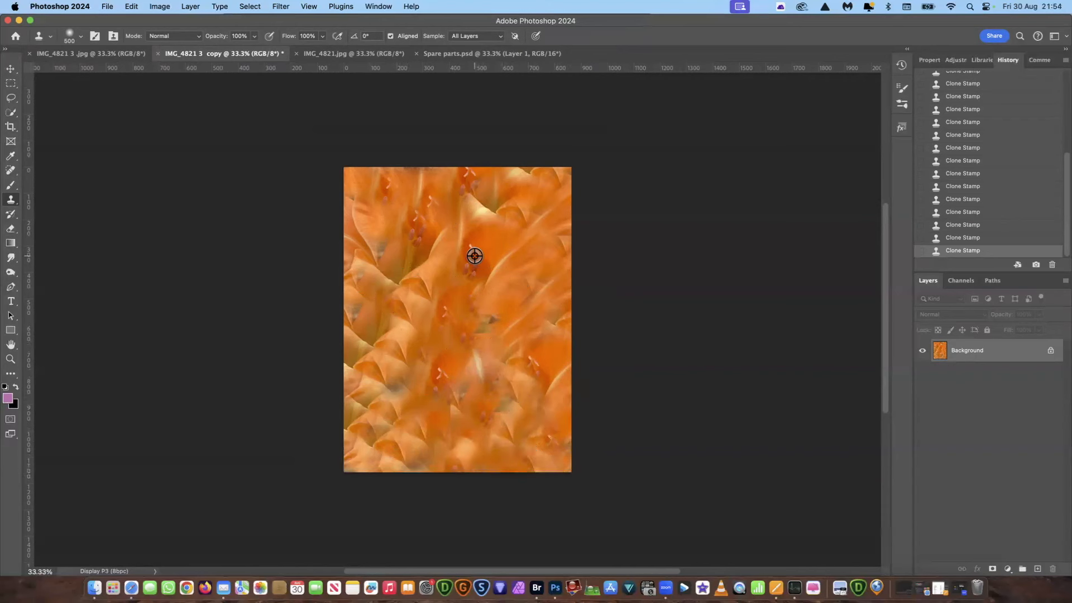
{"action": "mouse_move", "coordinate": [479, 211]}
{"action": "left_mouse_down"}
{"action": "mouse_move", "coordinate": [513, 168]}
{"action": "mouse_move", "coordinate": [550, 160]}
{"action": "left_mouse_up"}
{"action": "left_click", "coordinate": [486, 318], "text": "alt"}
{"action": "mouse_move", "coordinate": [369, 267]}
{"action": "left_mouse_down"}
{"action": "mouse_move", "coordinate": [345, 311]}
{"action": "mouse_move", "coordinate": [407, 383]}
{"action": "mouse_move", "coordinate": [472, 354]}
{"action": "left_mouse_up"}
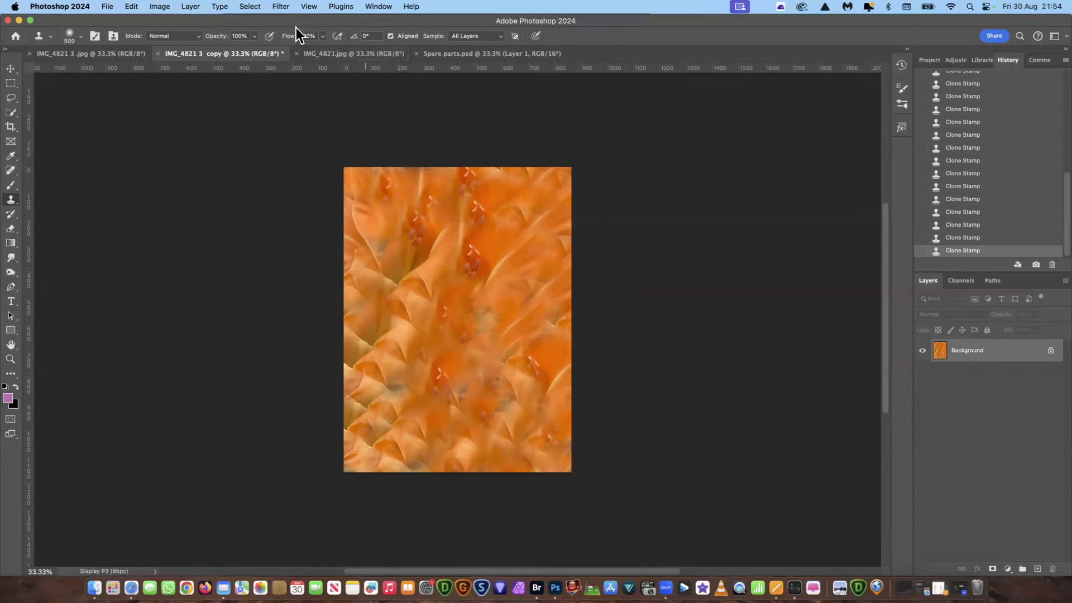
Step: Apply a large-radius Gaussian Blur to turn the cloned petal texture into a smooth orange background
{"action": "left_click", "coordinate": [281, 7]}
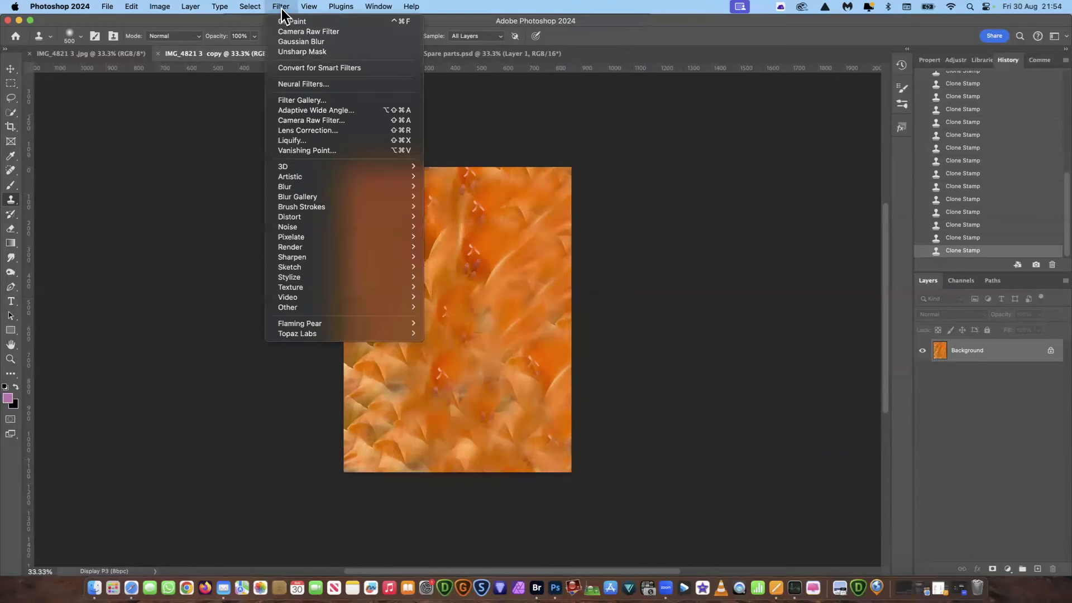
{"action": "mouse_move", "coordinate": [309, 186]}
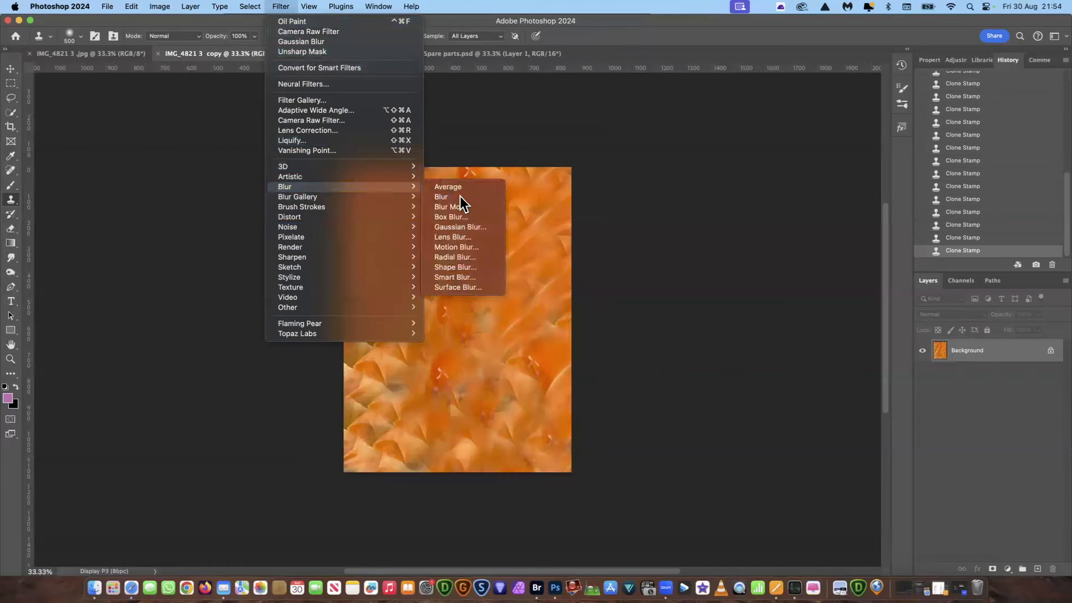
{"action": "left_click", "coordinate": [477, 227]}
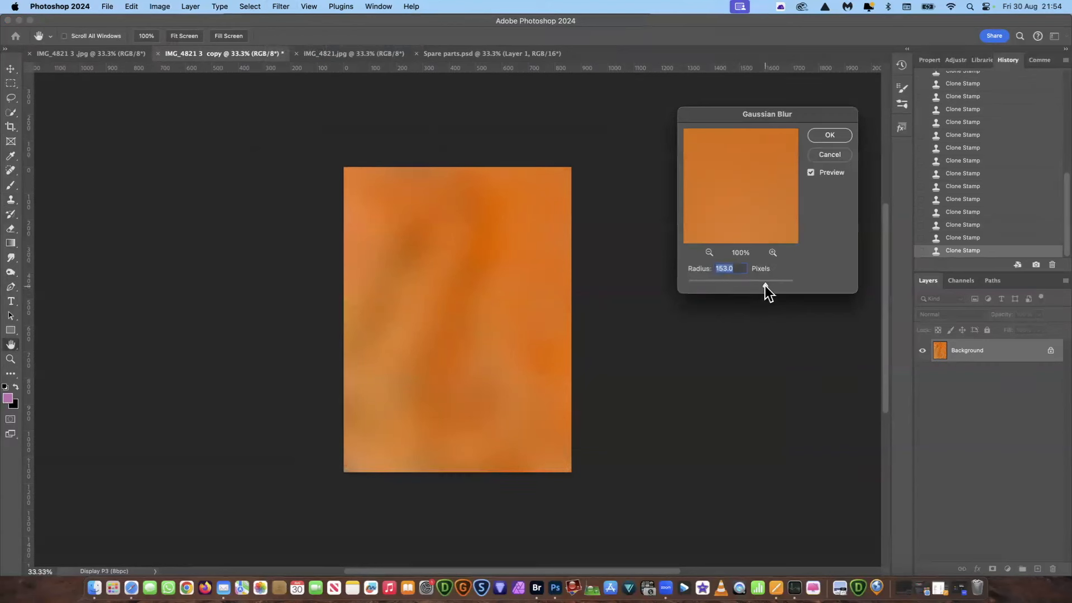
{"action": "left_click_drag", "start_coordinate": [765, 285], "coordinate": [763, 286]}
{"action": "mouse_move", "coordinate": [762, 284]}
{"action": "left_mouse_down"}
{"action": "mouse_move", "coordinate": [786, 283]}
{"action": "mouse_move", "coordinate": [762, 281]}
{"action": "left_mouse_up"}
{"action": "left_click", "coordinate": [829, 136]}
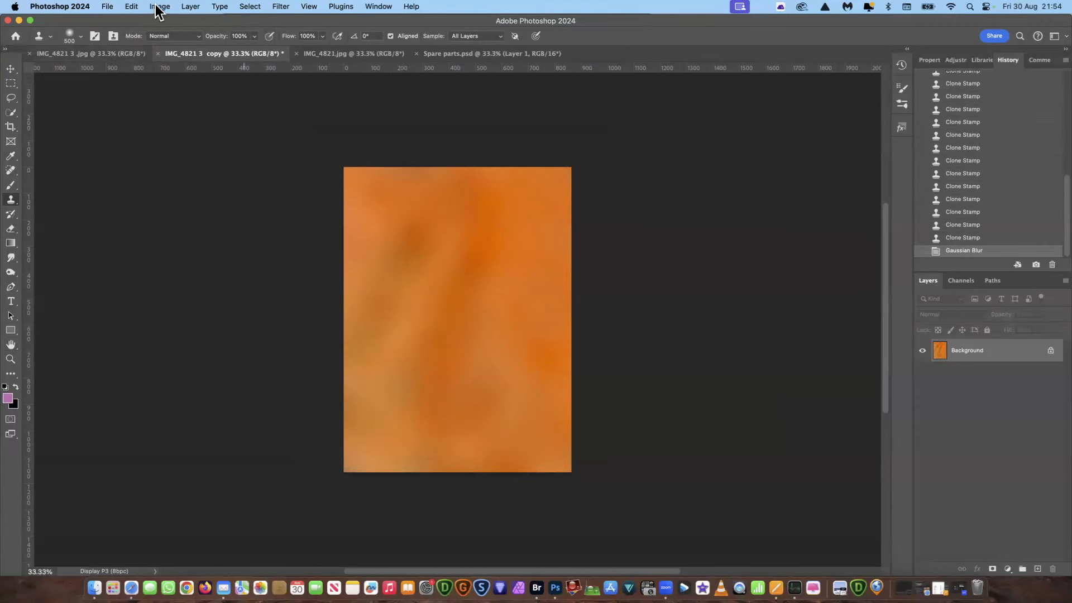
{"action": "left_click", "coordinate": [132, 7]}
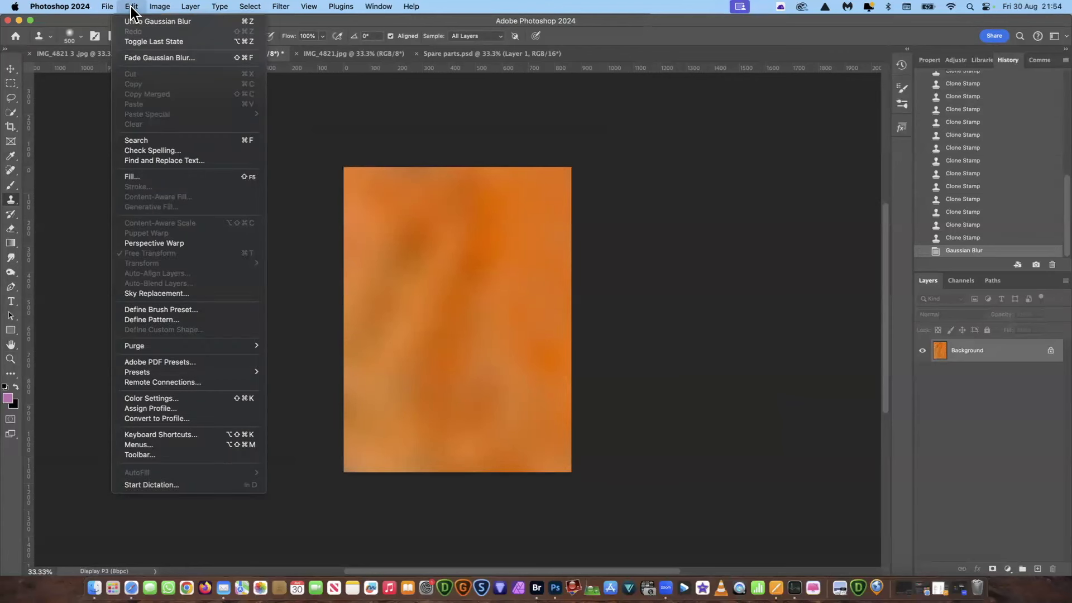
{"action": "left_click", "coordinate": [501, 113]}
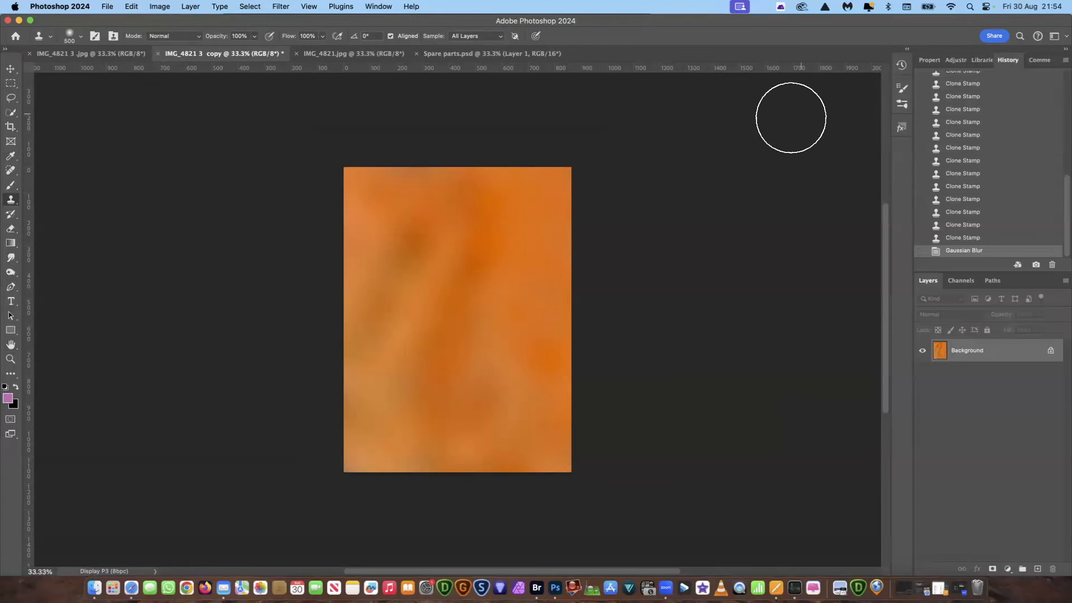
Step: Compare the blurred copy with the original flower photo and close the copy
{"action": "left_click", "coordinate": [79, 56]}
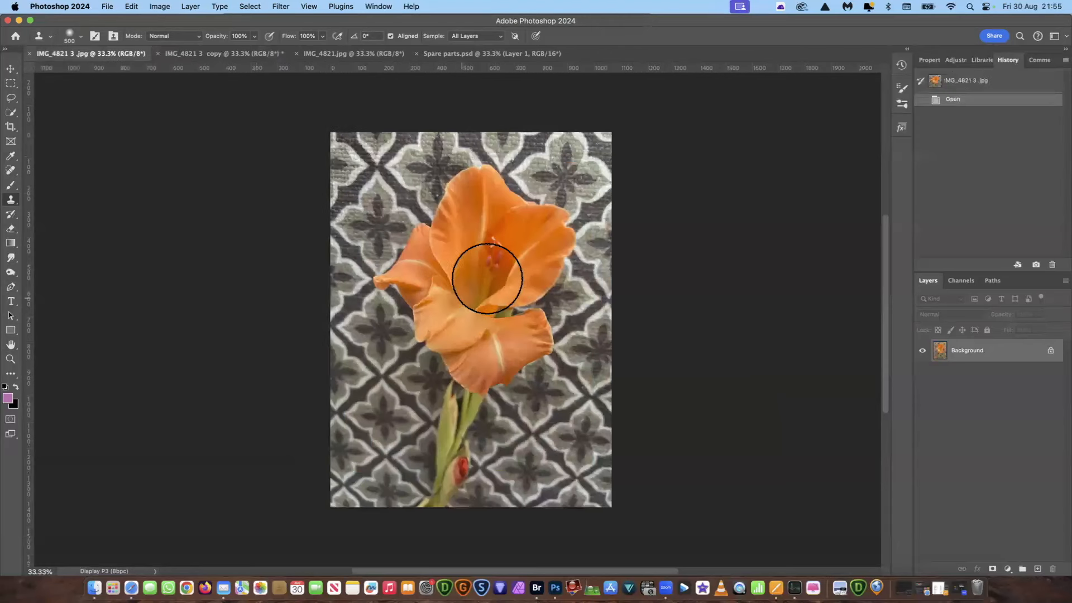
{"action": "left_click", "coordinate": [225, 50]}
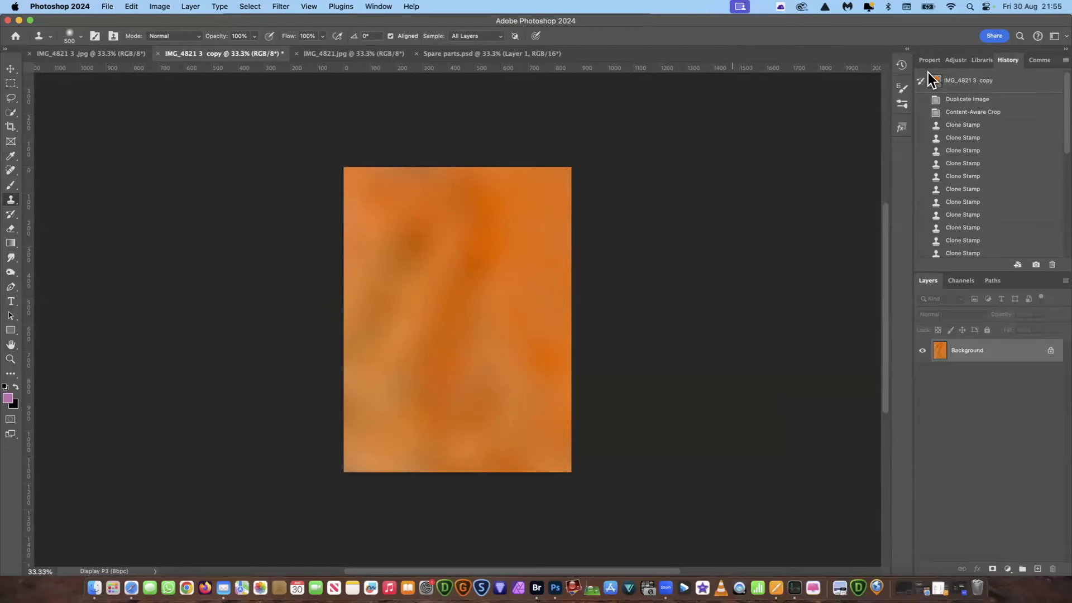
{"action": "key", "text": "super+w"}
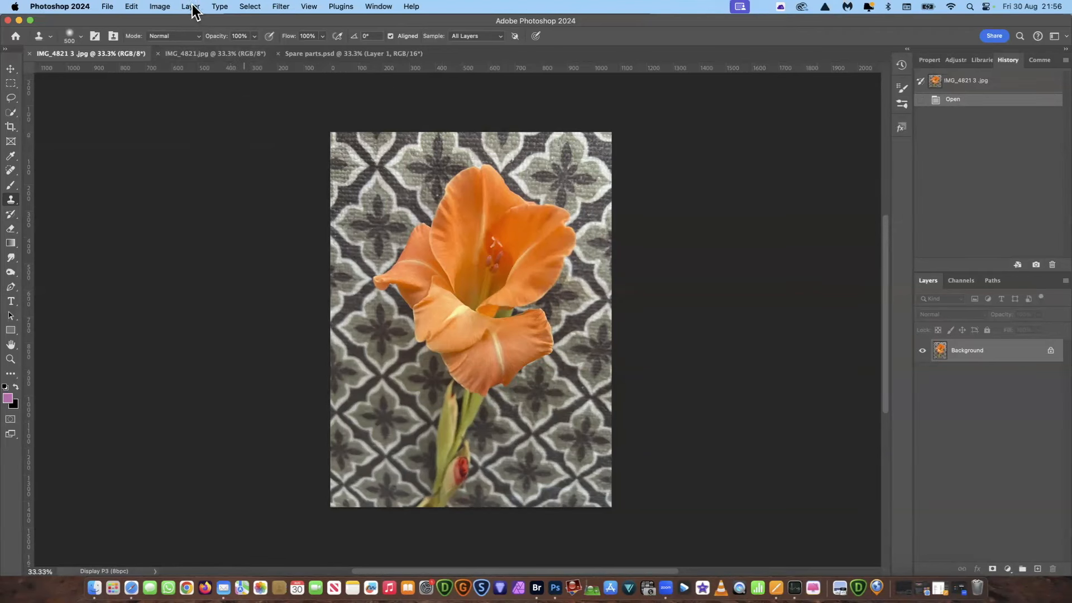
Step: Duplicate the original photo as "IMG_4821 3 Blurred background" and place the new document directly after the original
{"action": "left_click", "coordinate": [159, 8]}
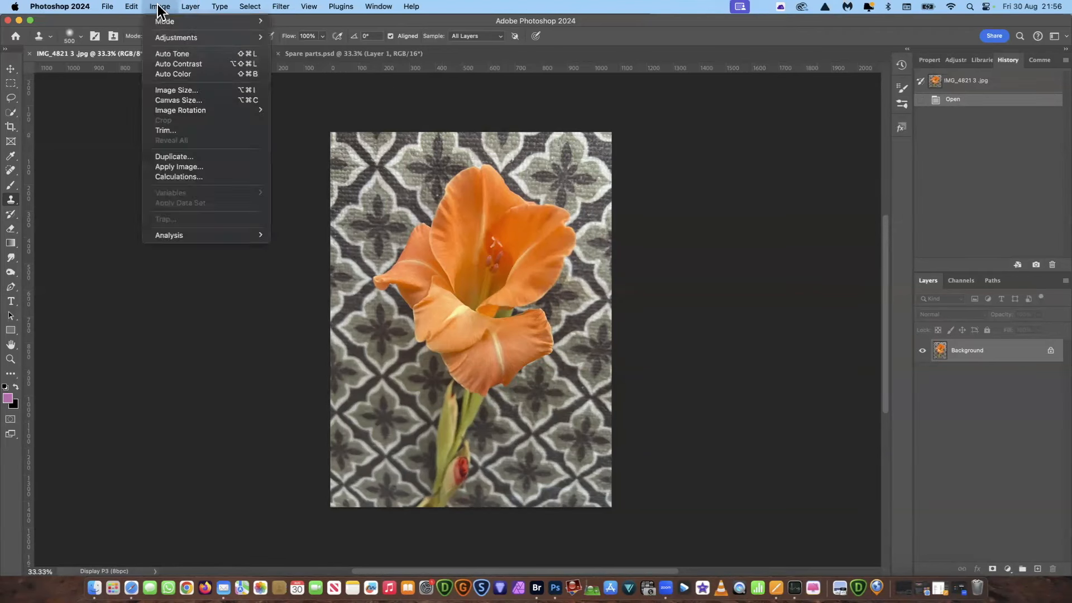
{"action": "left_click", "coordinate": [195, 156]}
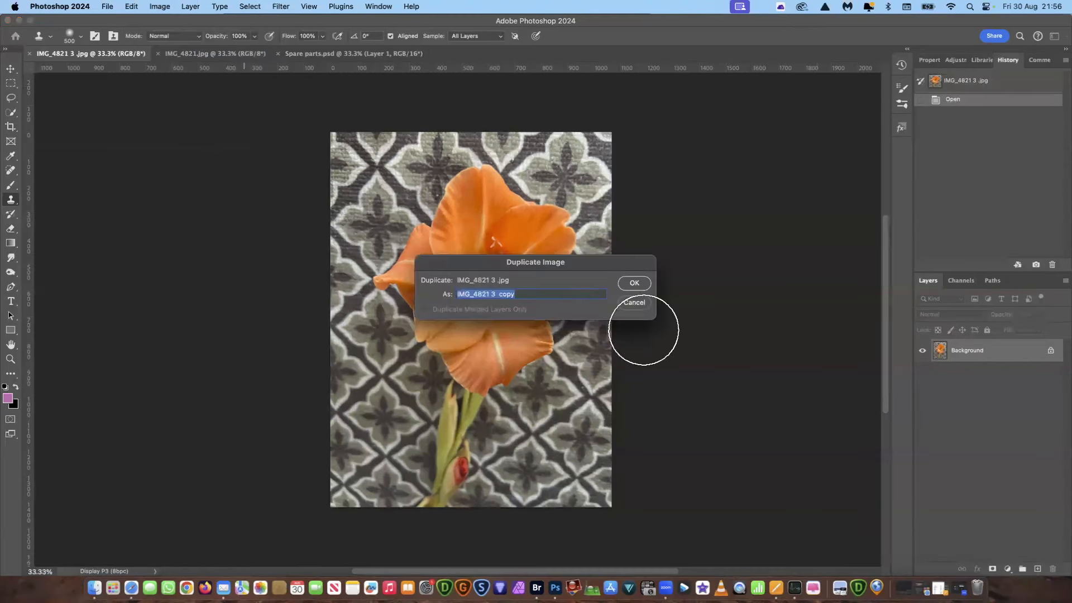
{"action": "left_click", "coordinate": [520, 292]}
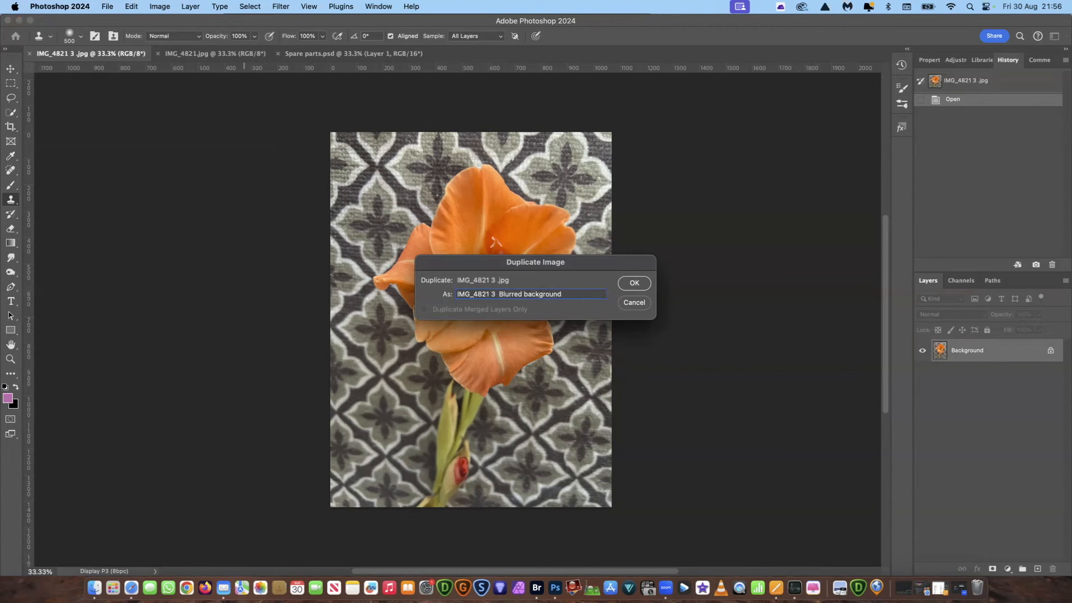
{"action": "left_click", "coordinate": [634, 283]}
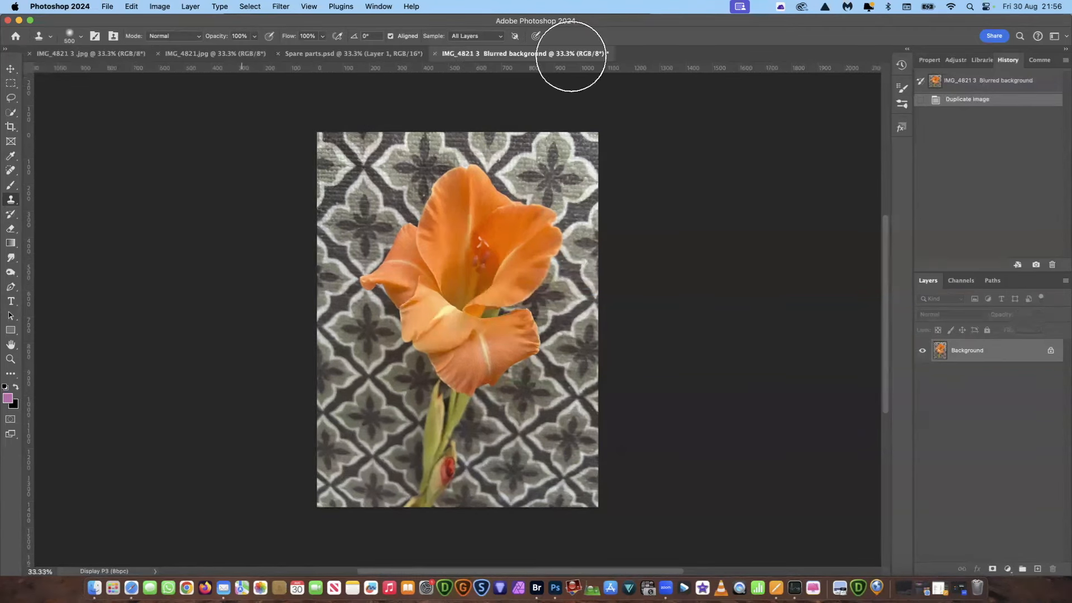
{"action": "left_click_drag", "start_coordinate": [546, 52], "coordinate": [256, 50]}
{"action": "left_click", "coordinate": [78, 52]}
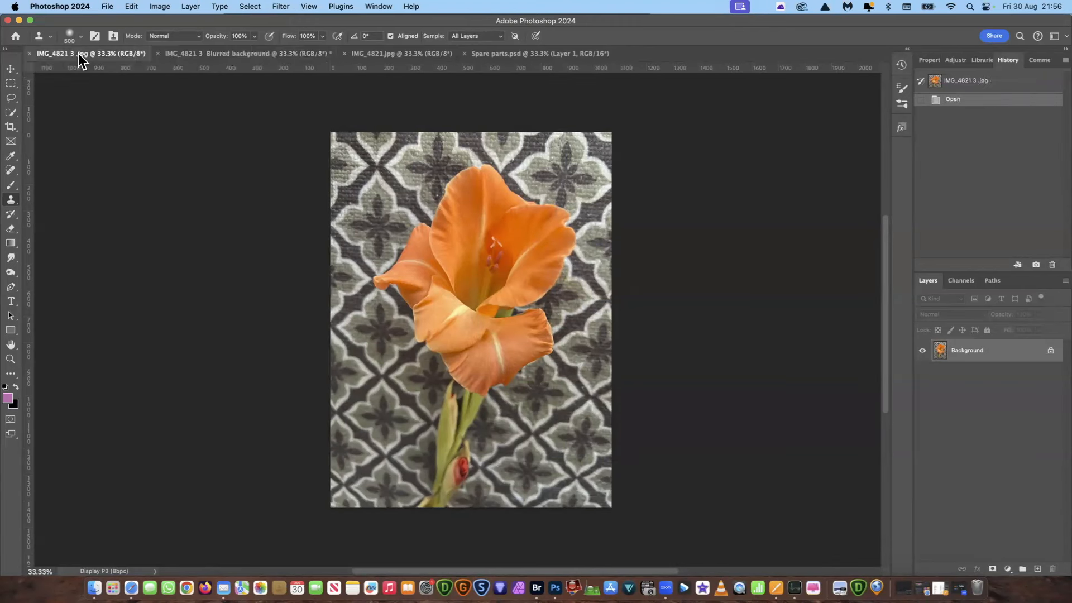
{"action": "left_click", "coordinate": [244, 54]}
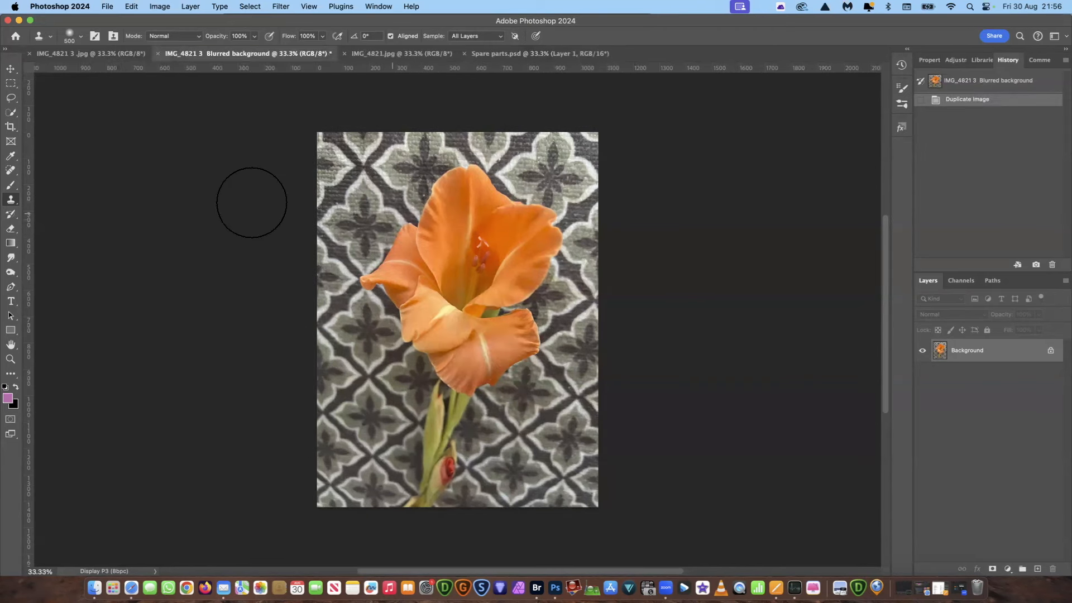
Step: Crop the duplicate tighter around the gladiolus bloom, trimming the patterned background on all four sides
{"action": "left_click", "coordinate": [11, 127]}
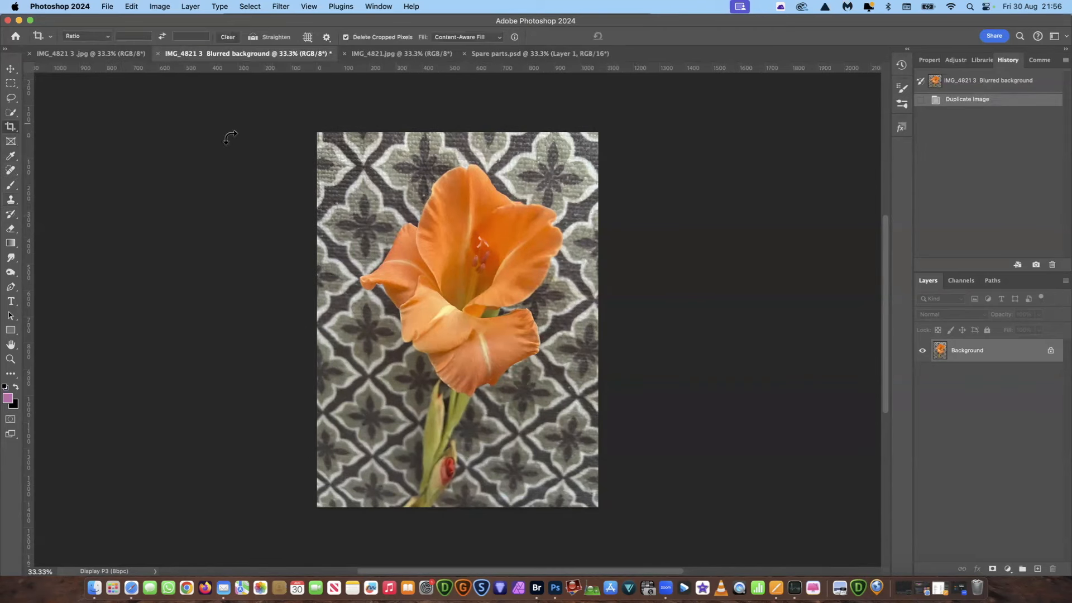
{"action": "left_click_drag", "start_coordinate": [313, 130], "coordinate": [328, 146]}
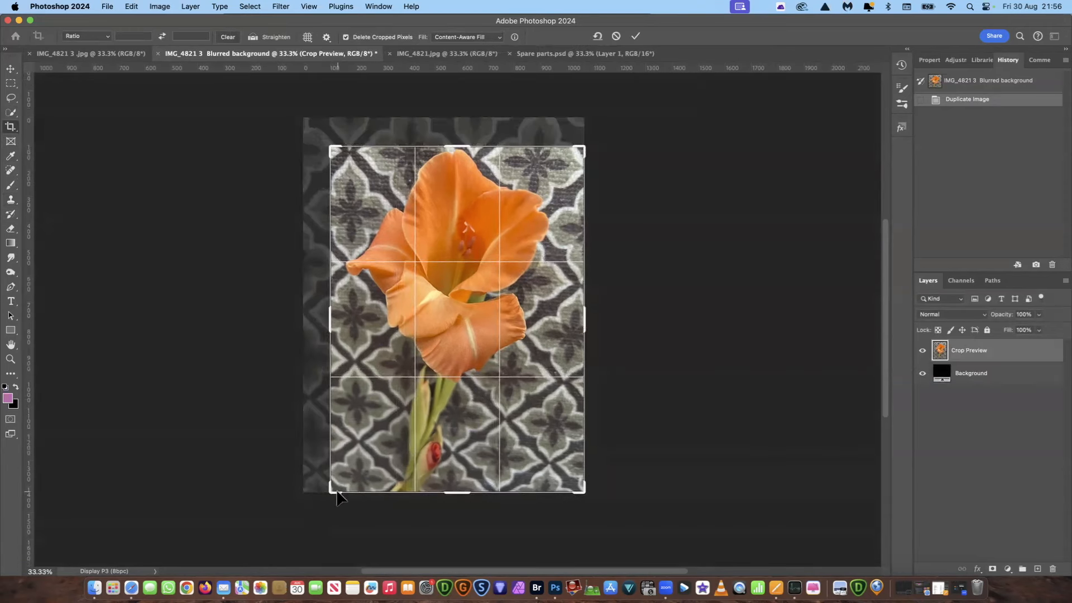
{"action": "left_click_drag", "start_coordinate": [334, 493], "coordinate": [335, 469]}
{"action": "left_click_drag", "start_coordinate": [582, 470], "coordinate": [571, 461]}
{"action": "key", "text": "Return"}
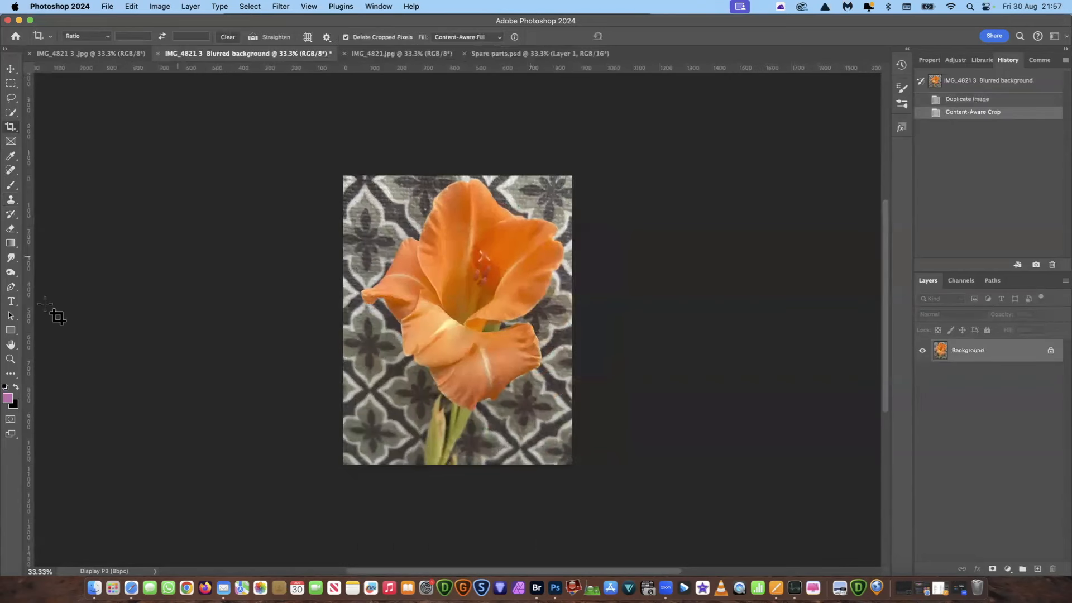
Step: Clone petal texture with the Clone Stamp over the patterned backdrop at the upper left and down the left side
{"action": "left_click", "coordinate": [11, 200]}
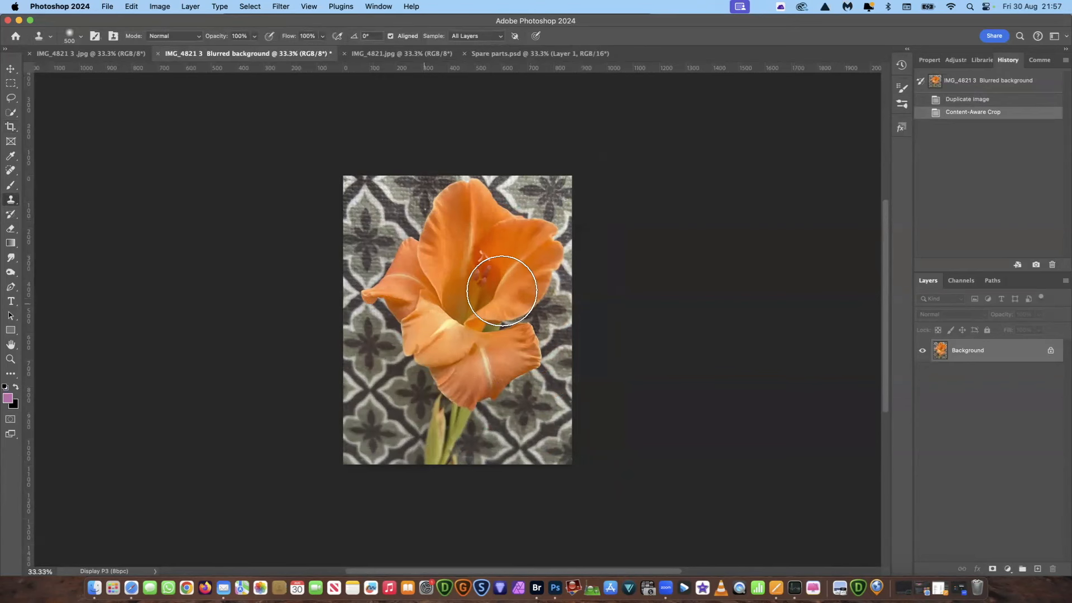
{"action": "left_click", "coordinate": [468, 275], "text": "alt"}
{"action": "mouse_move", "coordinate": [409, 198]}
{"action": "left_mouse_down"}
{"action": "mouse_move", "coordinate": [411, 187]}
{"action": "mouse_move", "coordinate": [411, 196]}
{"action": "mouse_move", "coordinate": [450, 191]}
{"action": "mouse_move", "coordinate": [450, 201]}
{"action": "left_mouse_up"}
{"action": "left_click", "coordinate": [450, 280], "text": "alt"}
{"action": "mouse_move", "coordinate": [409, 242]}
{"action": "left_mouse_down"}
{"action": "mouse_move", "coordinate": [389, 193]}
{"action": "mouse_move", "coordinate": [349, 190]}
{"action": "left_mouse_up"}
{"action": "left_click", "coordinate": [447, 217], "text": "alt"}
{"action": "mouse_move", "coordinate": [417, 187]}
{"action": "left_mouse_down"}
{"action": "mouse_move", "coordinate": [331, 186]}
{"action": "mouse_move", "coordinate": [374, 230]}
{"action": "mouse_move", "coordinate": [402, 208]}
{"action": "left_mouse_up"}
{"action": "left_click", "coordinate": [446, 268], "text": "alt"}
{"action": "mouse_move", "coordinate": [389, 253]}
{"action": "left_mouse_down"}
{"action": "mouse_move", "coordinate": [337, 258]}
{"action": "mouse_move", "coordinate": [404, 264]}
{"action": "mouse_move", "coordinate": [364, 273]}
{"action": "mouse_move", "coordinate": [346, 326]}
{"action": "mouse_move", "coordinate": [360, 332]}
{"action": "mouse_move", "coordinate": [369, 311]}
{"action": "mouse_move", "coordinate": [358, 328]}
{"action": "mouse_move", "coordinate": [433, 352]}
{"action": "left_mouse_up"}
{"action": "left_click", "coordinate": [391, 306], "text": "alt"}
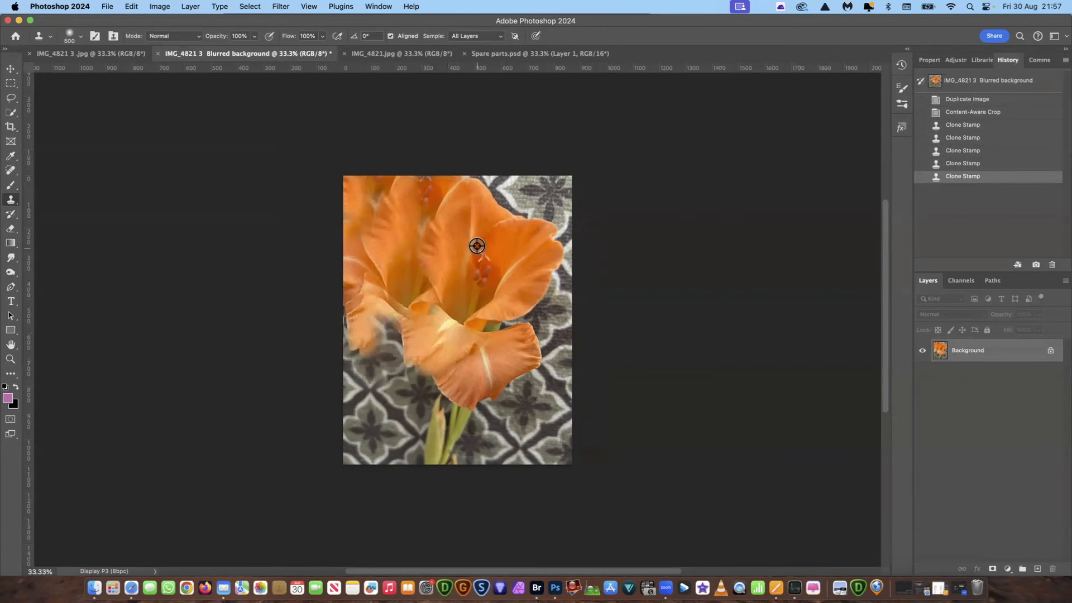
{"action": "mouse_move", "coordinate": [425, 300]}
{"action": "left_mouse_down"}
{"action": "mouse_move", "coordinate": [380, 353]}
{"action": "mouse_move", "coordinate": [333, 344]}
{"action": "mouse_move", "coordinate": [397, 300]}
{"action": "mouse_move", "coordinate": [405, 350]}
{"action": "mouse_move", "coordinate": [338, 405]}
{"action": "left_mouse_up"}
Step: Clone petal texture over the patterned backdrop at the upper right and down the right side
{"action": "left_click", "coordinate": [452, 237], "text": "alt"}
{"action": "mouse_move", "coordinate": [461, 163]}
{"action": "left_mouse_down"}
{"action": "mouse_move", "coordinate": [513, 237]}
{"action": "mouse_move", "coordinate": [540, 205]}
{"action": "mouse_move", "coordinate": [529, 254]}
{"action": "left_mouse_up"}
{"action": "left_click", "coordinate": [415, 231], "text": "alt"}
{"action": "mouse_move", "coordinate": [468, 197]}
{"action": "left_mouse_down"}
{"action": "mouse_move", "coordinate": [557, 212]}
{"action": "mouse_move", "coordinate": [534, 175]}
{"action": "mouse_move", "coordinate": [506, 166]}
{"action": "mouse_move", "coordinate": [488, 217]}
{"action": "mouse_move", "coordinate": [560, 273]}
{"action": "mouse_move", "coordinate": [593, 200]}
{"action": "mouse_move", "coordinate": [573, 265]}
{"action": "mouse_move", "coordinate": [520, 288]}
{"action": "mouse_move", "coordinate": [565, 315]}
{"action": "mouse_move", "coordinate": [578, 276]}
{"action": "mouse_move", "coordinate": [576, 329]}
{"action": "mouse_move", "coordinate": [468, 330]}
{"action": "mouse_move", "coordinate": [507, 330]}
{"action": "left_mouse_up"}
Step: Clone petal texture over the remaining pattern and stem in the lower part, filling the whole image with petals
{"action": "left_click", "coordinate": [464, 246], "text": "alt"}
{"action": "left_click", "coordinate": [428, 266], "text": "alt"}
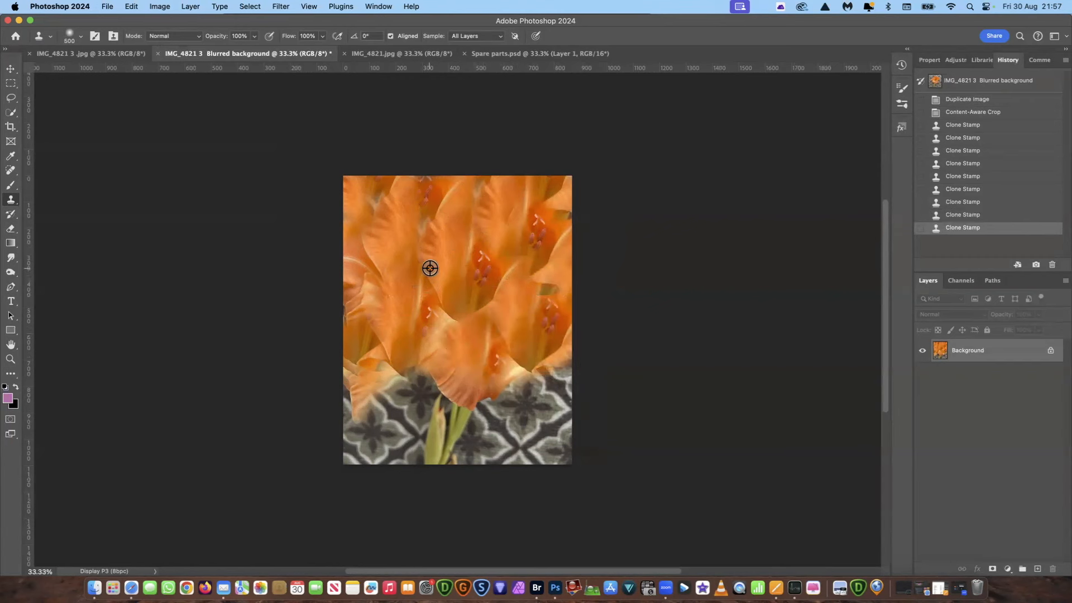
{"action": "mouse_move", "coordinate": [426, 359]}
{"action": "left_mouse_down"}
{"action": "mouse_move", "coordinate": [352, 374]}
{"action": "mouse_move", "coordinate": [353, 461]}
{"action": "mouse_move", "coordinate": [380, 457]}
{"action": "mouse_move", "coordinate": [412, 395]}
{"action": "mouse_move", "coordinate": [419, 401]}
{"action": "mouse_move", "coordinate": [428, 298]}
{"action": "left_mouse_up"}
{"action": "mouse_move", "coordinate": [442, 491]}
{"action": "left_mouse_down"}
{"action": "mouse_move", "coordinate": [454, 400]}
{"action": "mouse_move", "coordinate": [387, 494]}
{"action": "mouse_move", "coordinate": [421, 371]}
{"action": "left_mouse_up"}
{"action": "left_click", "coordinate": [447, 285], "text": "alt"}
{"action": "mouse_move", "coordinate": [497, 356]}
{"action": "left_mouse_down"}
{"action": "mouse_move", "coordinate": [496, 452]}
{"action": "mouse_move", "coordinate": [487, 371]}
{"action": "mouse_move", "coordinate": [472, 443]}
{"action": "mouse_move", "coordinate": [515, 437]}
{"action": "mouse_move", "coordinate": [546, 379]}
{"action": "mouse_move", "coordinate": [563, 413]}
{"action": "mouse_move", "coordinate": [569, 382]}
{"action": "mouse_move", "coordinate": [557, 469]}
{"action": "mouse_move", "coordinate": [513, 452]}
{"action": "mouse_move", "coordinate": [562, 448]}
{"action": "mouse_move", "coordinate": [589, 424]}
{"action": "mouse_move", "coordinate": [559, 422]}
{"action": "mouse_move", "coordinate": [571, 476]}
{"action": "mouse_move", "coordinate": [493, 467]}
{"action": "mouse_move", "coordinate": [469, 456]}
{"action": "mouse_move", "coordinate": [542, 445]}
{"action": "mouse_move", "coordinate": [586, 388]}
{"action": "left_mouse_up"}
{"action": "left_click", "coordinate": [538, 363], "text": "alt"}
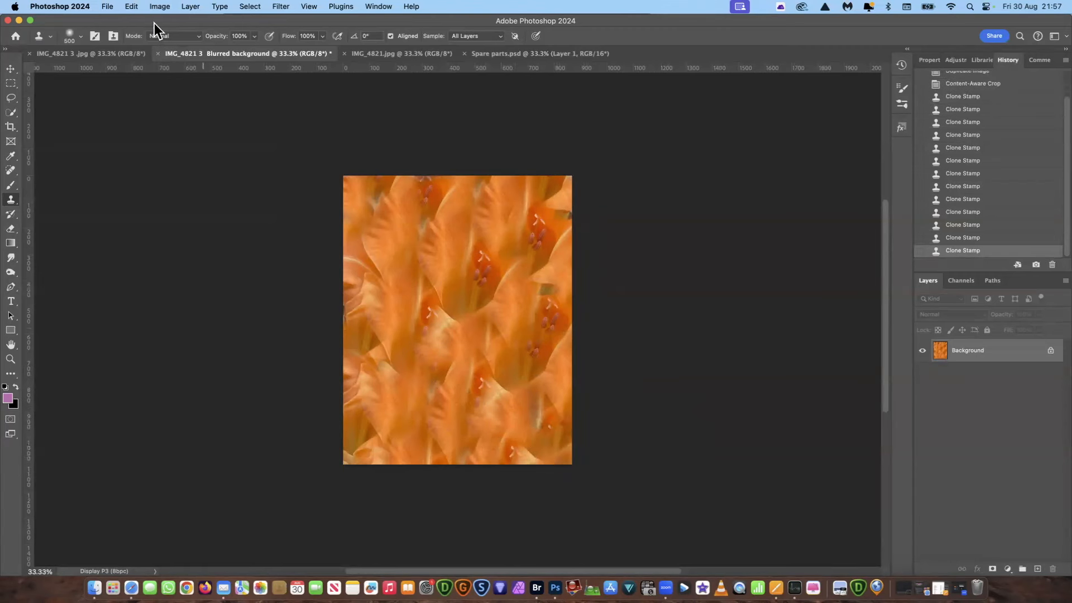
Step: Apply a Gaussian Blur with a radius of 160 pixels to the cloned petal image
{"action": "left_click", "coordinate": [281, 6]}
{"action": "mouse_move", "coordinate": [300, 187]}
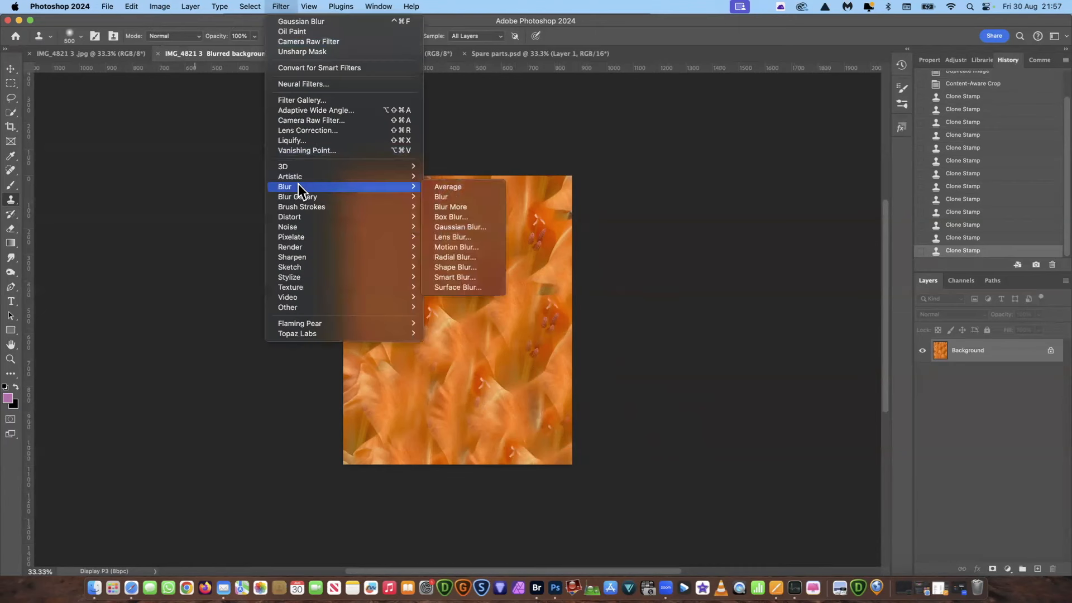
{"action": "left_click", "coordinate": [458, 229]}
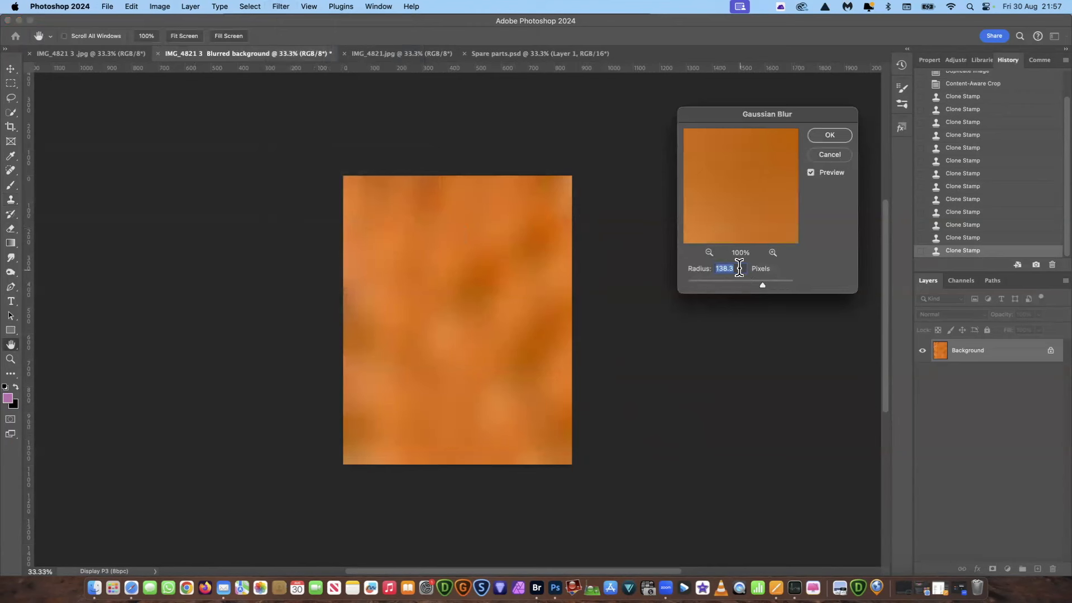
{"action": "type", "text": "1"}
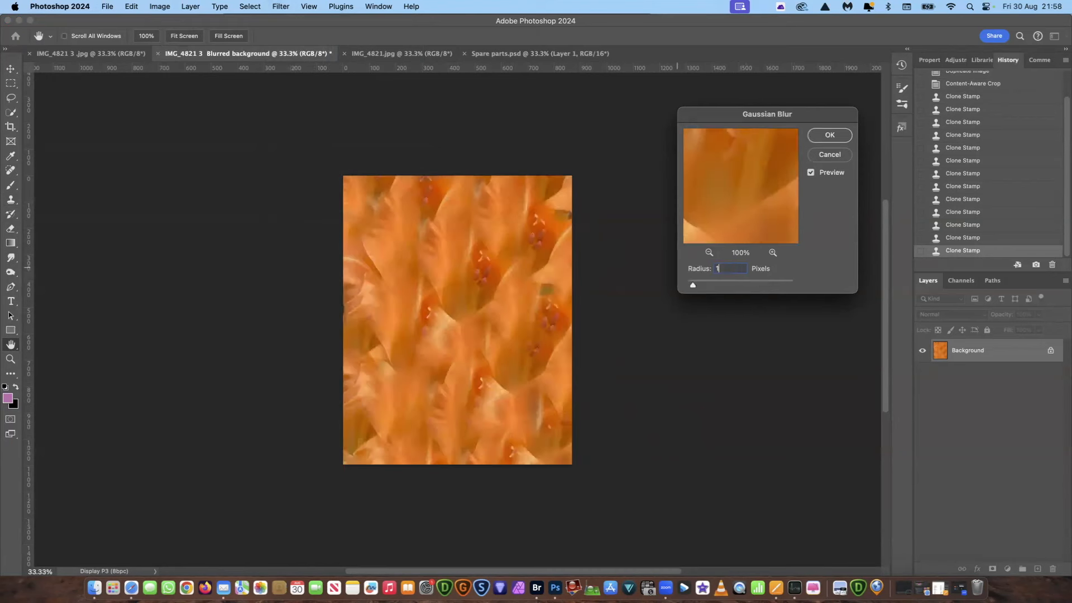
{"action": "type", "text": "40"}
{"action": "key", "text": "Tab"}
{"action": "scroll", "coordinate": [673, 266], "scroll_direction": "down", "scroll_amount": 1}
{"action": "scroll", "coordinate": [673, 265], "scroll_direction": "right", "scroll_amount": 1}
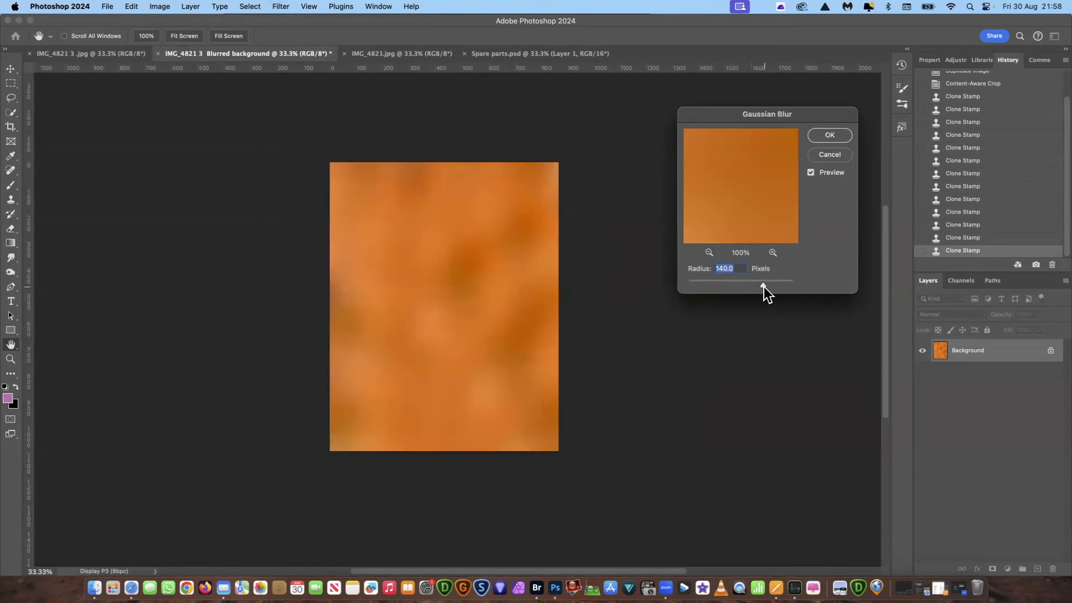
{"action": "left_click_drag", "start_coordinate": [762, 283], "coordinate": [766, 283]}
{"action": "left_click_drag", "start_coordinate": [767, 286], "coordinate": [766, 285]}
{"action": "left_click", "coordinate": [742, 267]}
{"action": "type", "text": "160"}
{"action": "key", "text": "Return"}
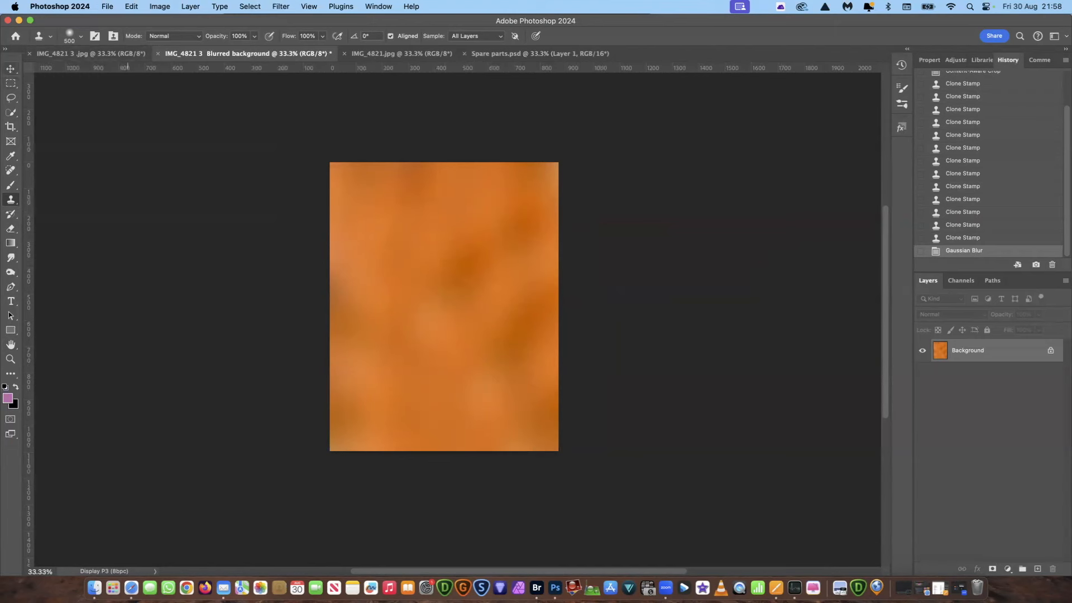
Step: Bring the blurred image into the IMG_4821 3 document as a new layer and align it near the canvas's upper-left corner
{"action": "left_click", "coordinate": [10, 68]}
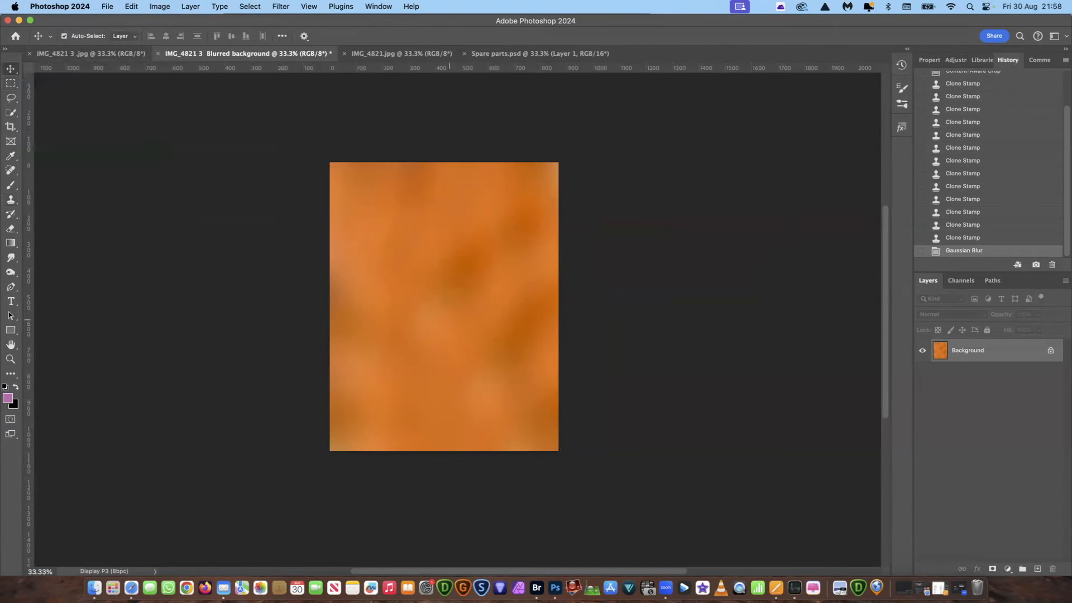
{"action": "left_click_drag", "start_coordinate": [444, 307], "coordinate": [115, 54]}
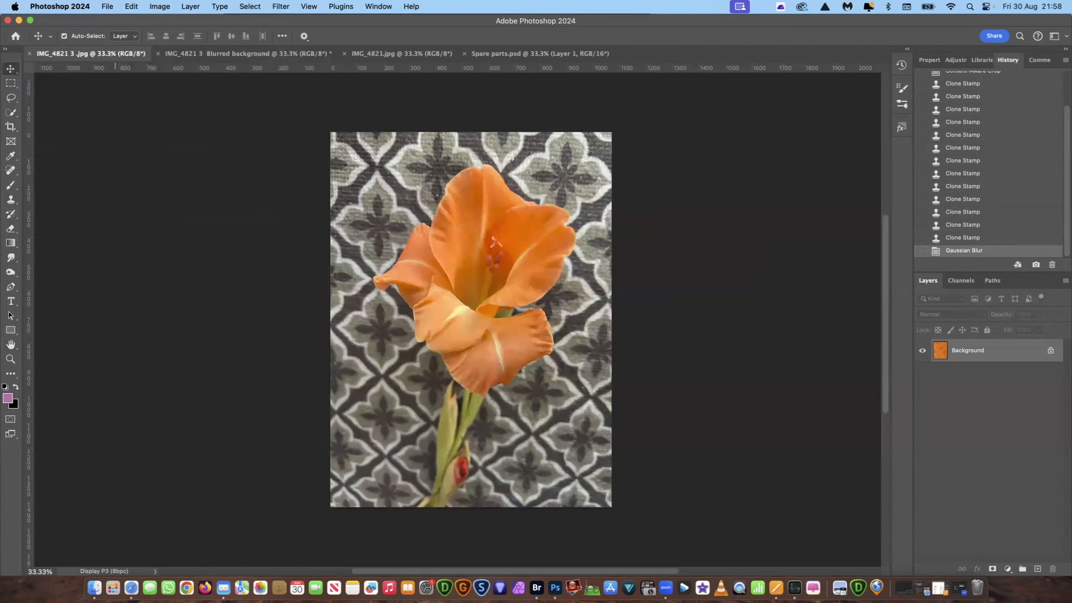
{"action": "left_click_drag", "start_coordinate": [115, 53], "coordinate": [451, 276]}
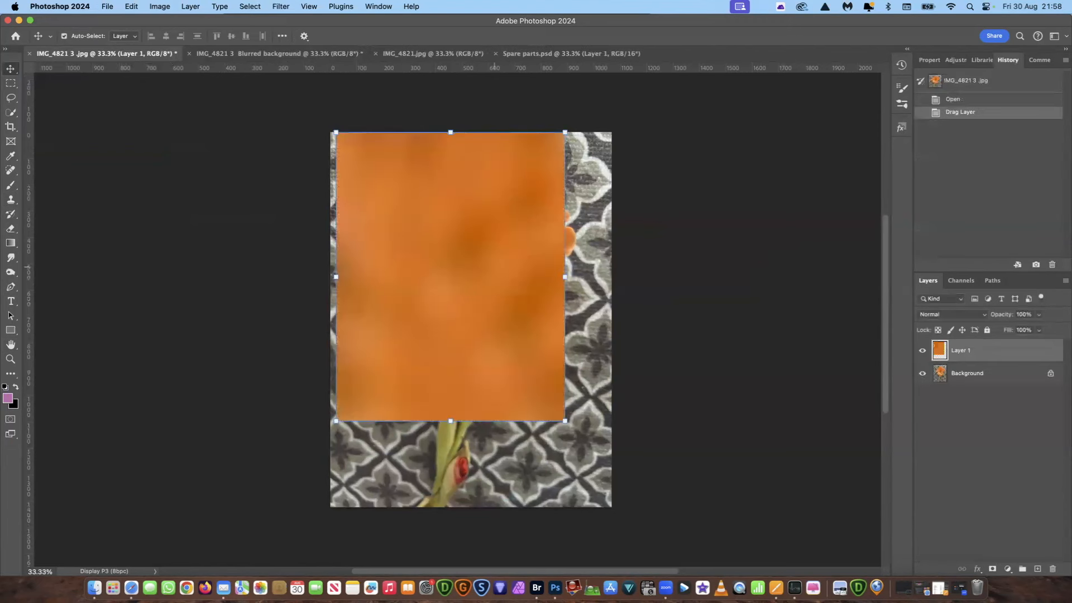
{"action": "left_click_drag", "start_coordinate": [502, 240], "coordinate": [493, 240]}
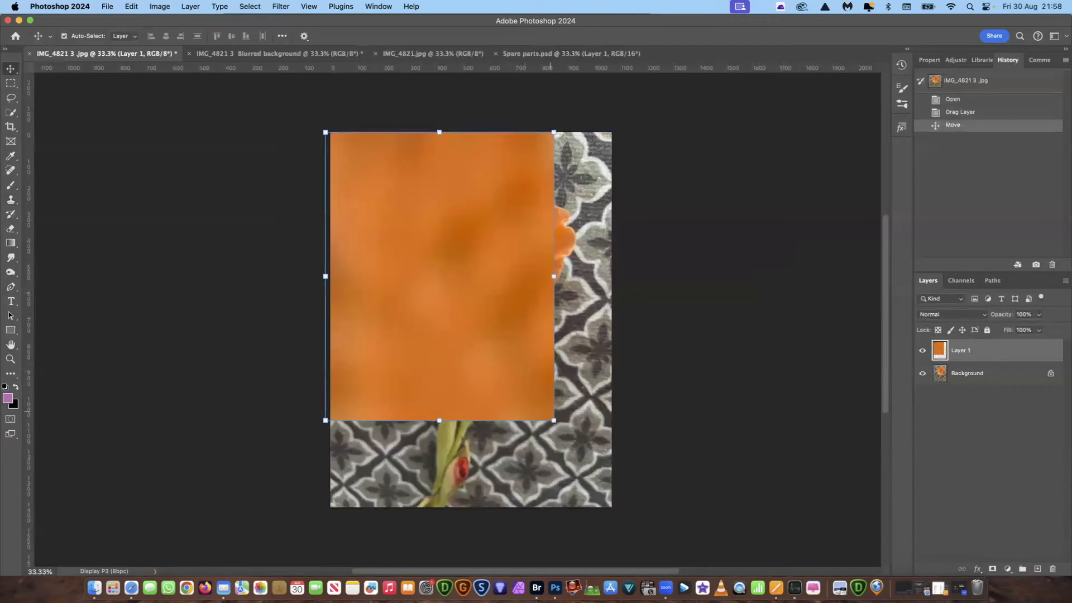
Step: Scale the blurred layer to about 134% so it covers the whole canvas, and deselect it
{"action": "left_click_drag", "start_coordinate": [554, 420], "coordinate": [629, 515]}
{"action": "left_click_drag", "start_coordinate": [326, 133], "coordinate": [322, 128]}
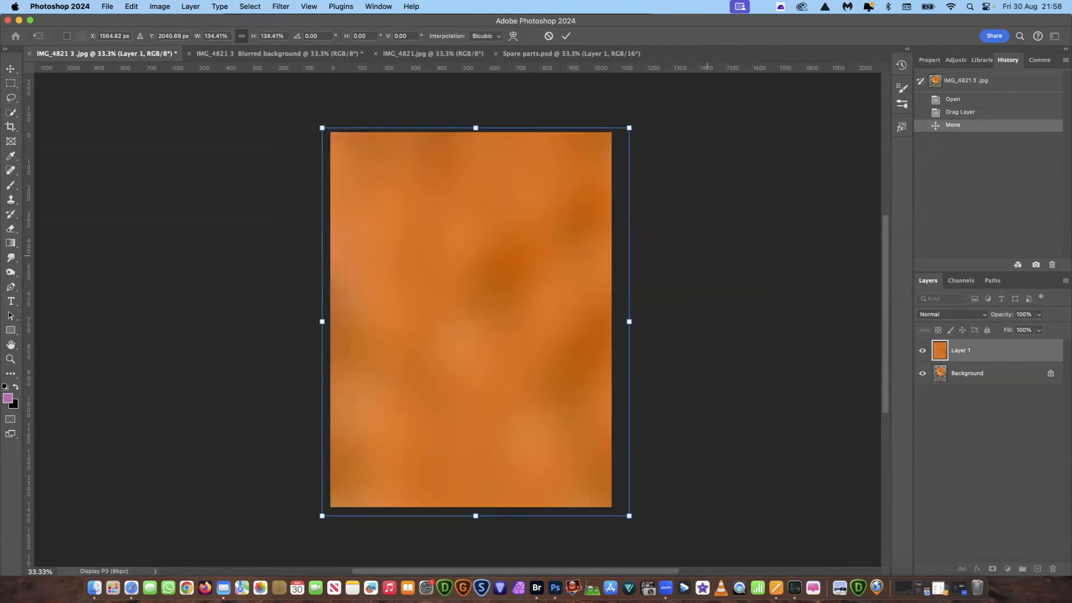
{"action": "key", "text": "Return"}
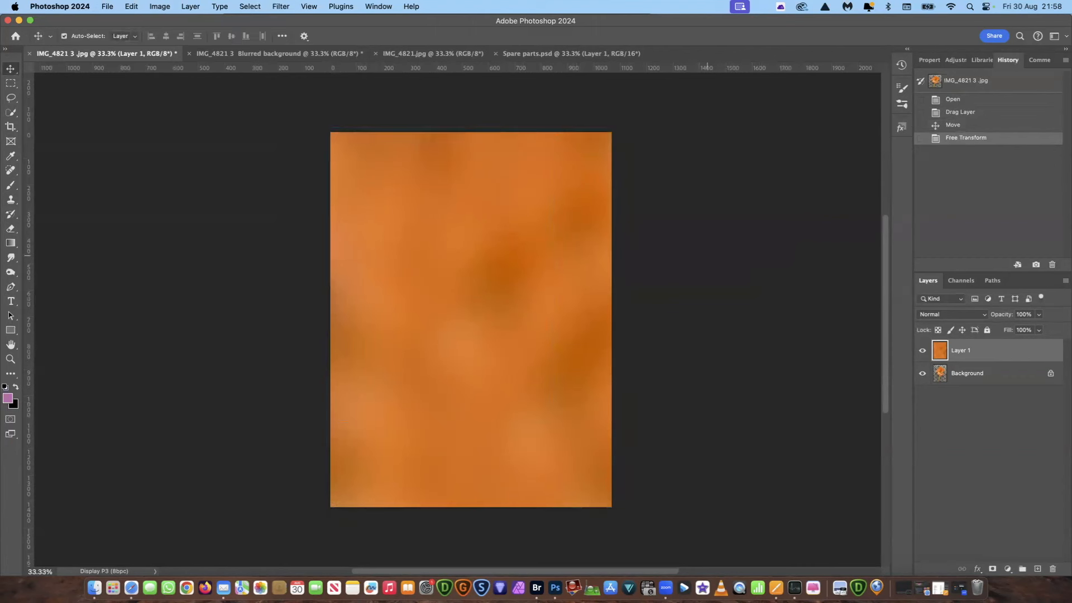
{"action": "left_click", "coordinate": [707, 256]}
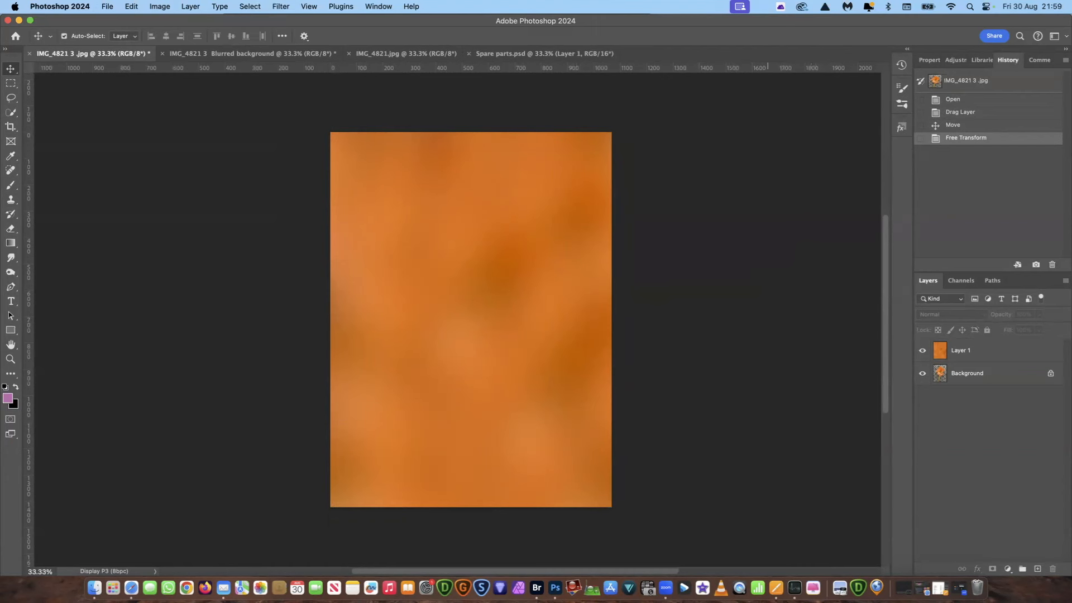
{"action": "left_click_drag", "start_coordinate": [769, 67], "coordinate": [768, 73]}
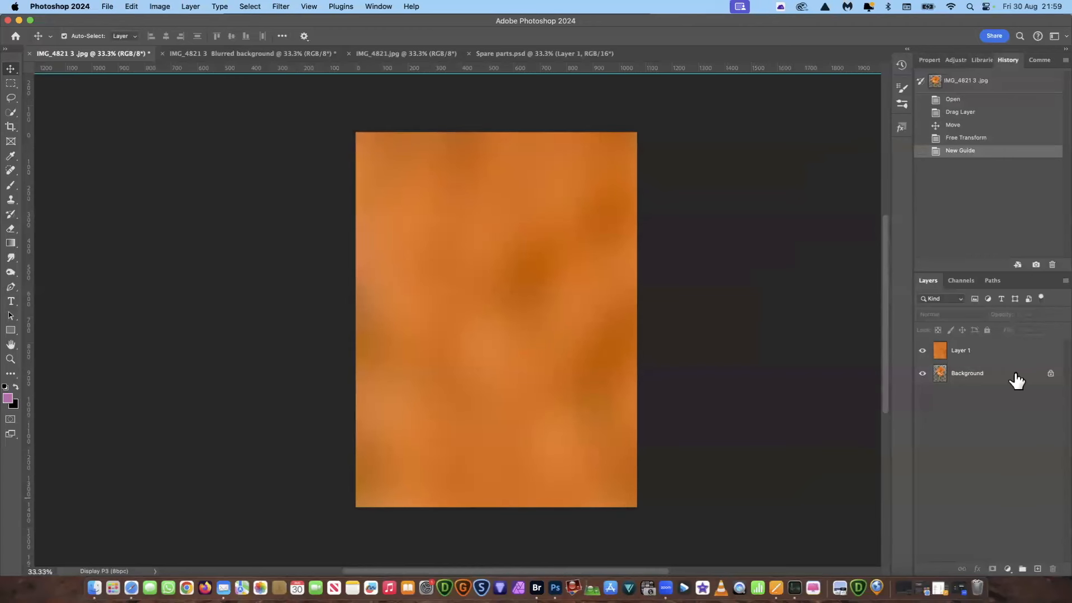
Step: Lower the blurred layer's opacity to 66% and add a white layer mask to it
{"action": "left_click", "coordinate": [998, 361]}
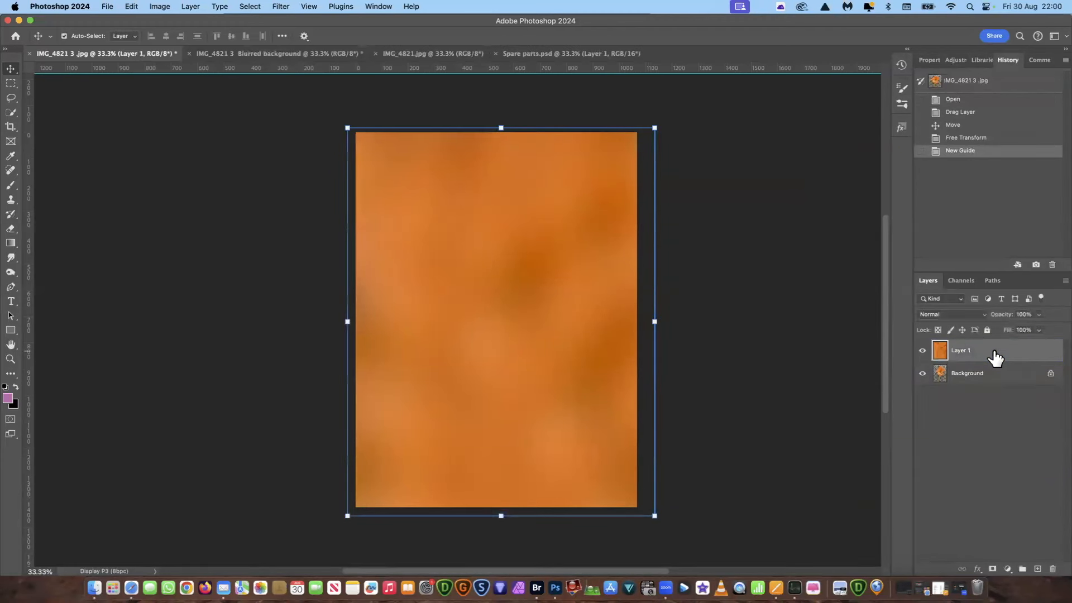
{"action": "left_click", "coordinate": [1038, 313]}
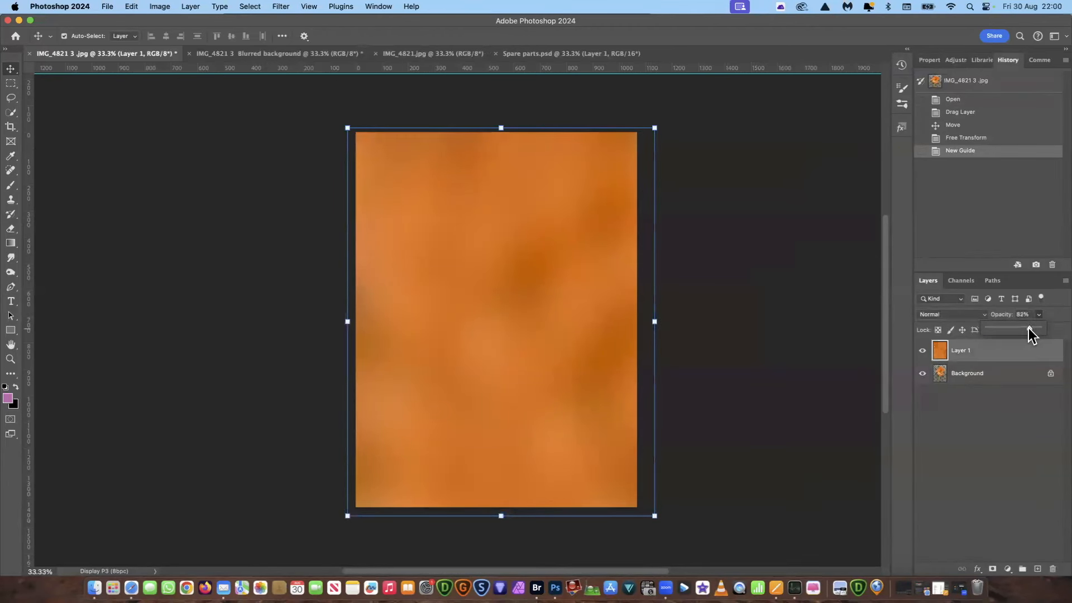
{"action": "left_click_drag", "start_coordinate": [1026, 327], "coordinate": [1025, 327]}
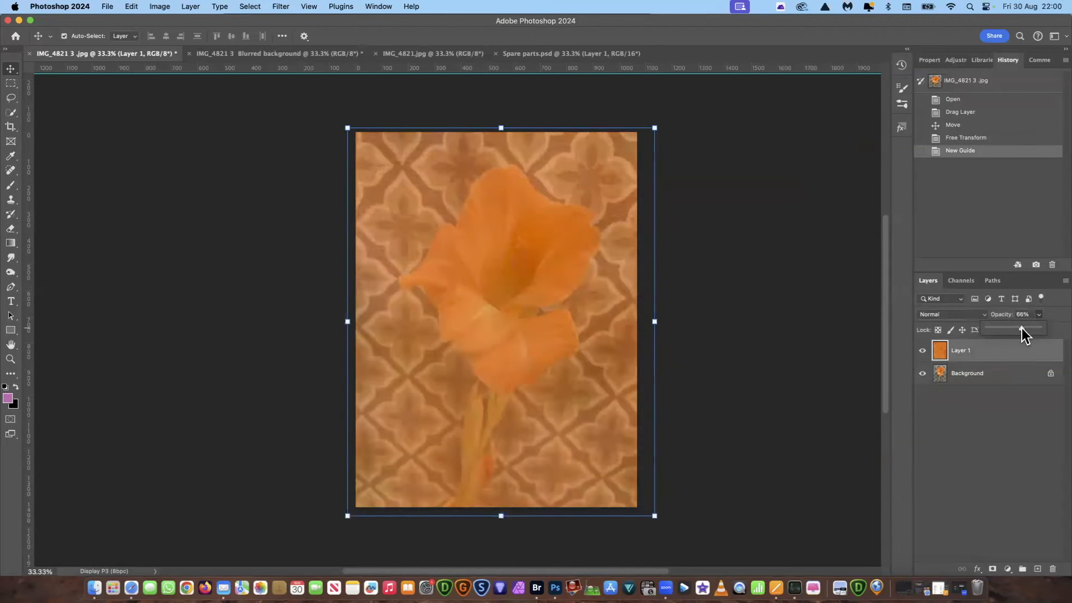
{"action": "left_click_drag", "start_coordinate": [1022, 327], "coordinate": [1022, 327]}
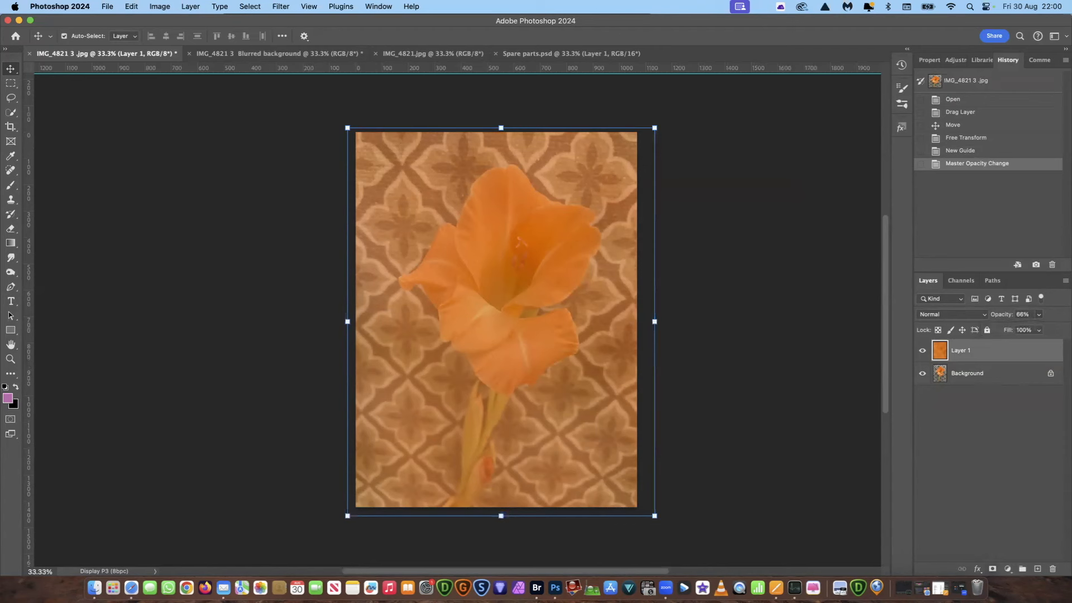
{"action": "left_click", "coordinate": [992, 568]}
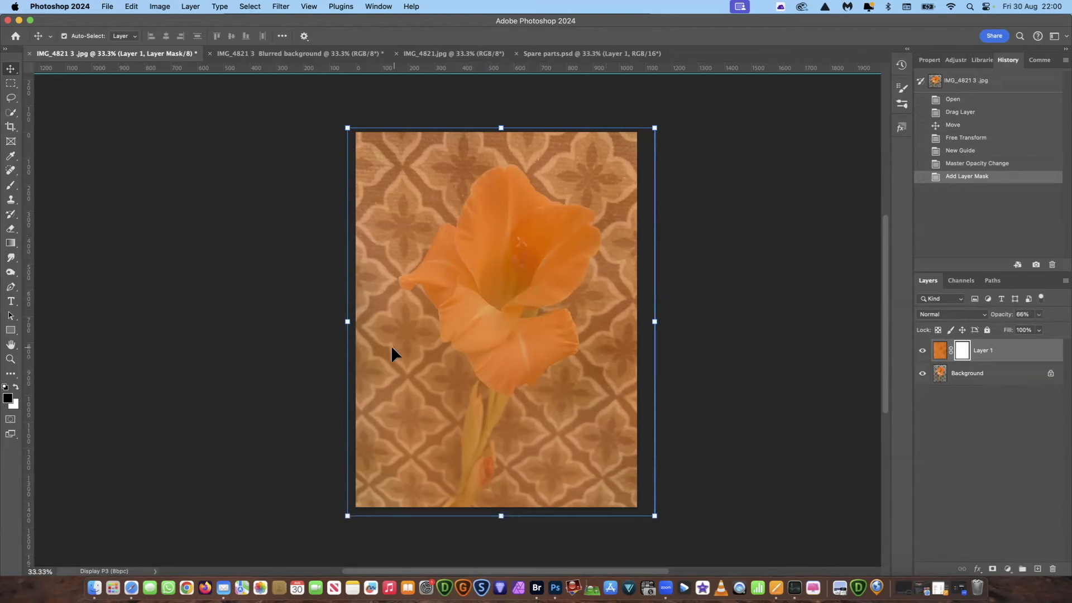
Step: Paint black on the layer mask over the petals with a 300-pixel soft brush at 100% opacity
{"action": "left_click", "coordinate": [10, 359]}
{"action": "mouse_move", "coordinate": [462, 352]}
{"action": "left_mouse_down"}
{"action": "mouse_move", "coordinate": [488, 337]}
{"action": "mouse_move", "coordinate": [475, 345]}
{"action": "left_mouse_up"}
{"action": "left_click_drag", "start_coordinate": [885, 366], "coordinate": [887, 345]}
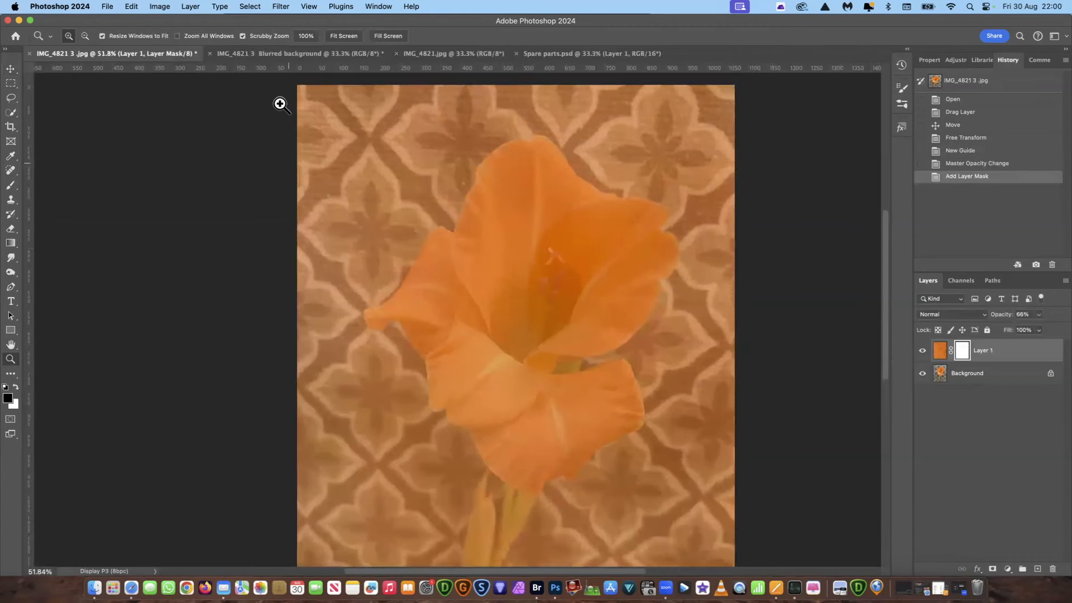
{"action": "left_click", "coordinate": [11, 186]}
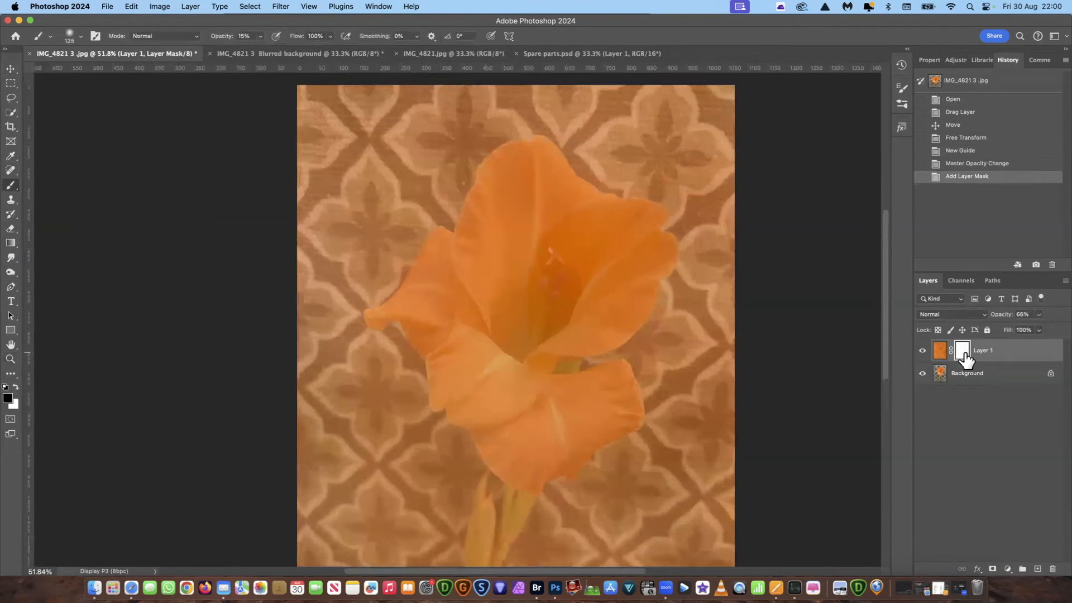
{"action": "left_click", "coordinate": [261, 36]}
{"action": "left_click_drag", "start_coordinate": [259, 50], "coordinate": [322, 52]}
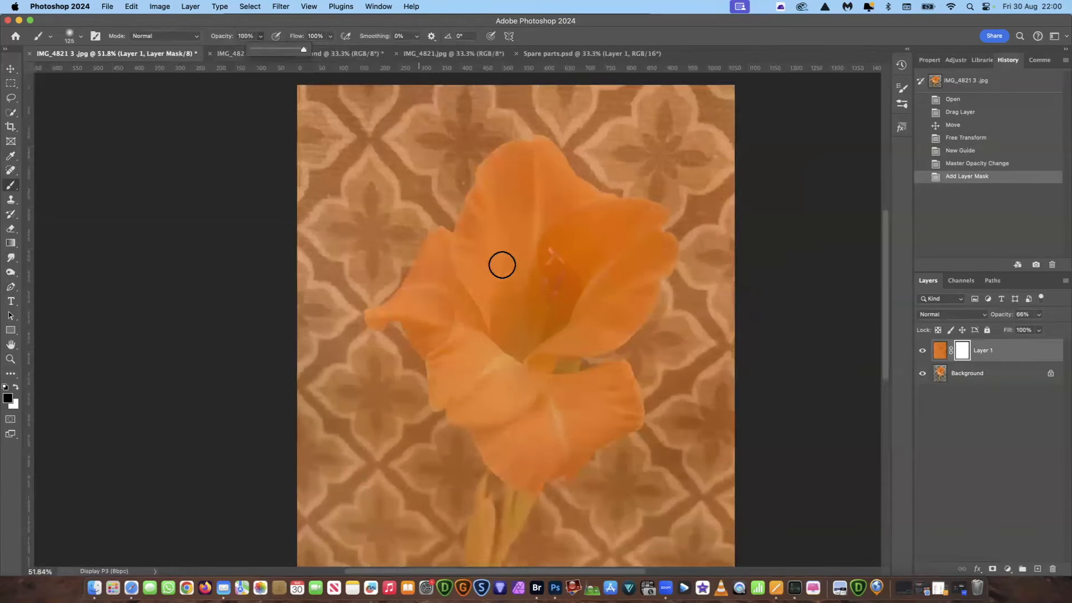
{"action": "key", "text": "bracketright"}
{"action": "key", "text": "bracketright"}
{"action": "key", "text": "bracketright"}
{"action": "key", "text": "bracketright"}
{"action": "key", "text": "bracketright"}
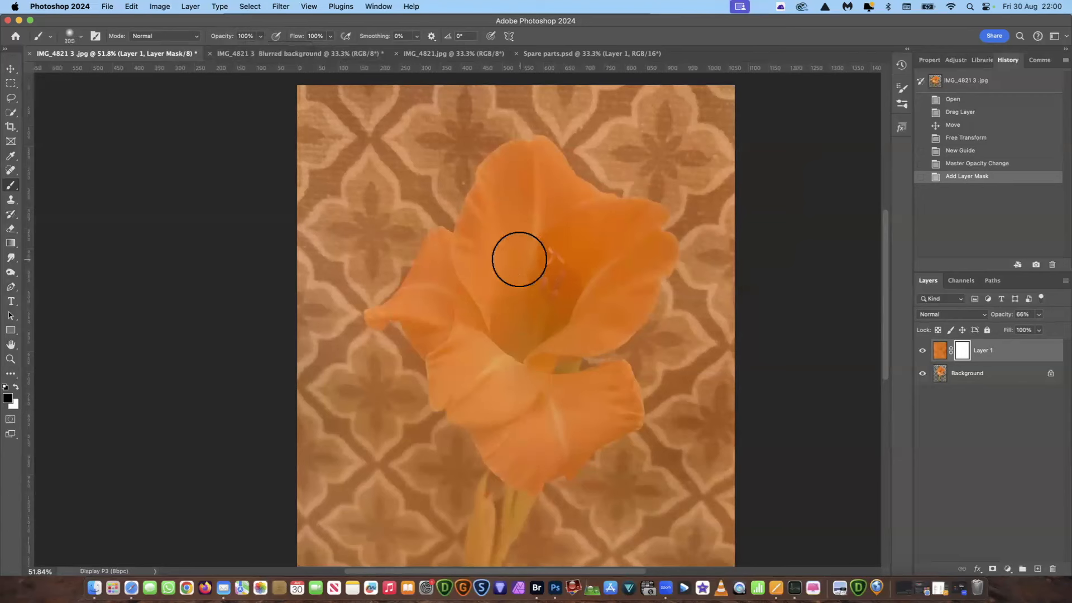
{"action": "mouse_move", "coordinate": [529, 250]}
{"action": "left_mouse_down"}
{"action": "mouse_move", "coordinate": [523, 179]}
{"action": "mouse_move", "coordinate": [496, 253]}
{"action": "mouse_move", "coordinate": [544, 267]}
{"action": "mouse_move", "coordinate": [560, 217]}
{"action": "mouse_move", "coordinate": [586, 257]}
{"action": "mouse_move", "coordinate": [626, 263]}
{"action": "mouse_move", "coordinate": [511, 271]}
{"action": "mouse_move", "coordinate": [498, 283]}
{"action": "mouse_move", "coordinate": [459, 262]}
{"action": "mouse_move", "coordinate": [455, 284]}
{"action": "mouse_move", "coordinate": [439, 293]}
{"action": "mouse_move", "coordinate": [478, 397]}
{"action": "mouse_move", "coordinate": [468, 379]}
{"action": "mouse_move", "coordinate": [478, 389]}
{"action": "mouse_move", "coordinate": [516, 335]}
{"action": "mouse_move", "coordinate": [600, 305]}
{"action": "mouse_move", "coordinate": [621, 284]}
{"action": "mouse_move", "coordinate": [625, 254]}
{"action": "mouse_move", "coordinate": [564, 224]}
{"action": "mouse_move", "coordinate": [525, 178]}
{"action": "mouse_move", "coordinate": [538, 261]}
{"action": "mouse_move", "coordinate": [509, 407]}
{"action": "mouse_move", "coordinate": [532, 432]}
{"action": "mouse_move", "coordinate": [601, 395]}
{"action": "mouse_move", "coordinate": [598, 405]}
{"action": "mouse_move", "coordinate": [524, 409]}
{"action": "mouse_move", "coordinate": [517, 346]}
{"action": "mouse_move", "coordinate": [458, 274]}
{"action": "mouse_move", "coordinate": [433, 281]}
{"action": "mouse_move", "coordinate": [428, 311]}
{"action": "mouse_move", "coordinate": [469, 287]}
{"action": "mouse_move", "coordinate": [531, 183]}
{"action": "mouse_move", "coordinate": [545, 209]}
{"action": "mouse_move", "coordinate": [624, 252]}
{"action": "mouse_move", "coordinate": [586, 323]}
{"action": "mouse_move", "coordinate": [596, 311]}
{"action": "mouse_move", "coordinate": [518, 329]}
{"action": "mouse_move", "coordinate": [496, 362]}
{"action": "mouse_move", "coordinate": [505, 406]}
{"action": "mouse_move", "coordinate": [527, 431]}
{"action": "mouse_move", "coordinate": [600, 403]}
{"action": "mouse_move", "coordinate": [522, 406]}
{"action": "mouse_move", "coordinate": [454, 275]}
{"action": "mouse_move", "coordinate": [459, 338]}
{"action": "mouse_move", "coordinate": [539, 180]}
{"action": "mouse_move", "coordinate": [563, 215]}
{"action": "mouse_move", "coordinate": [536, 234]}
{"action": "left_mouse_up"}
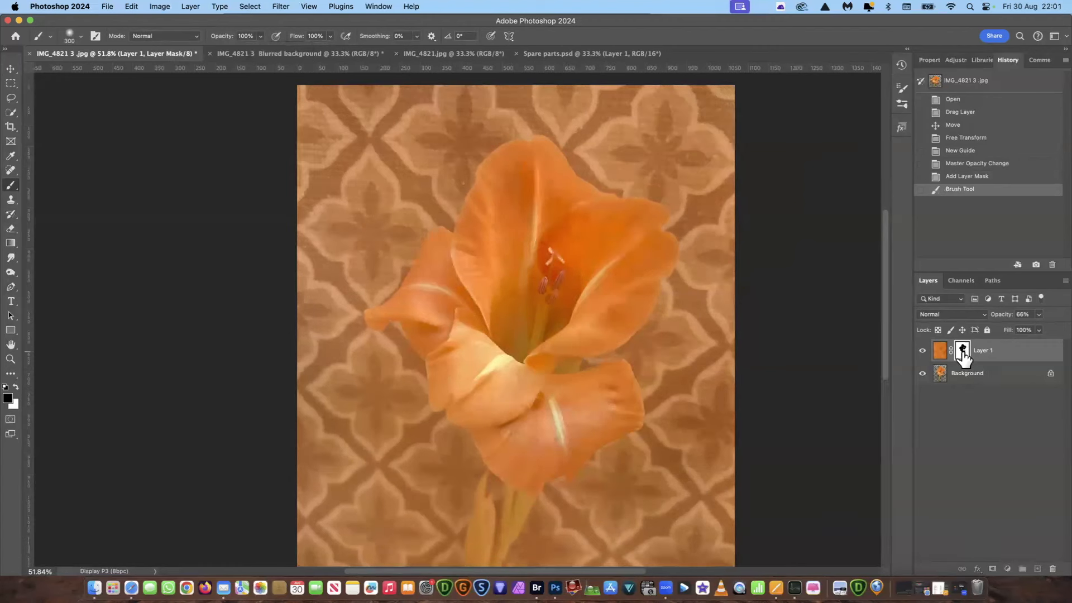
Step: Fill the white gaps inside the flower on the isolated mask and mask more of the petals in normal view
{"action": "left_click", "coordinate": [963, 356], "text": "alt"}
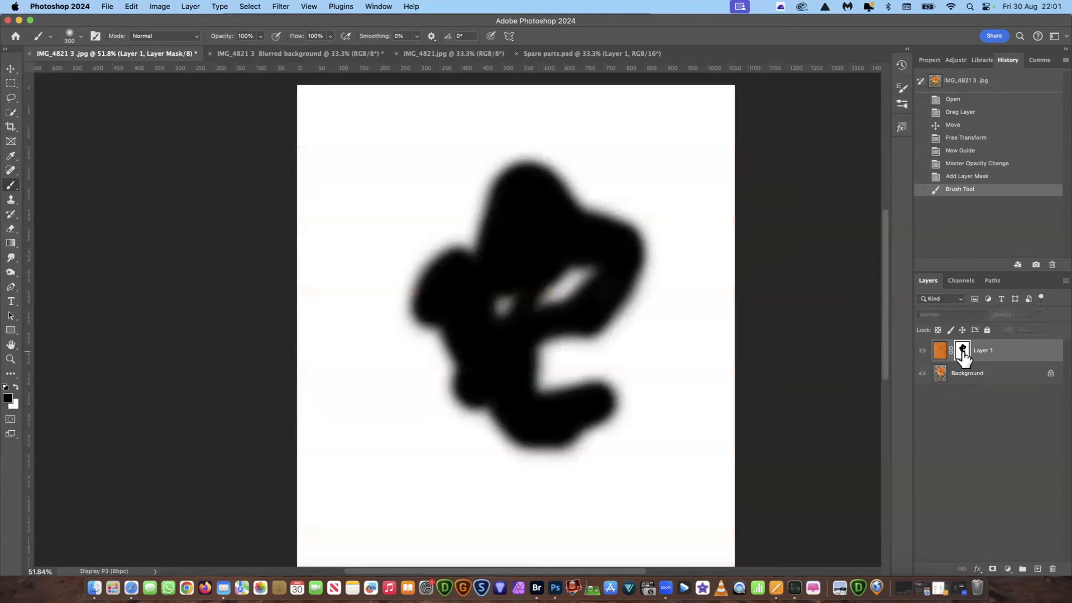
{"action": "mouse_move", "coordinate": [491, 301]}
{"action": "left_mouse_down"}
{"action": "mouse_move", "coordinate": [523, 272]}
{"action": "mouse_move", "coordinate": [505, 299]}
{"action": "mouse_move", "coordinate": [581, 274]}
{"action": "mouse_move", "coordinate": [563, 294]}
{"action": "mouse_move", "coordinate": [493, 313]}
{"action": "mouse_move", "coordinate": [545, 295]}
{"action": "mouse_move", "coordinate": [540, 224]}
{"action": "mouse_move", "coordinate": [497, 316]}
{"action": "mouse_move", "coordinate": [497, 349]}
{"action": "mouse_move", "coordinate": [506, 275]}
{"action": "mouse_move", "coordinate": [540, 230]}
{"action": "mouse_move", "coordinate": [558, 252]}
{"action": "mouse_move", "coordinate": [494, 306]}
{"action": "mouse_move", "coordinate": [542, 310]}
{"action": "left_mouse_up"}
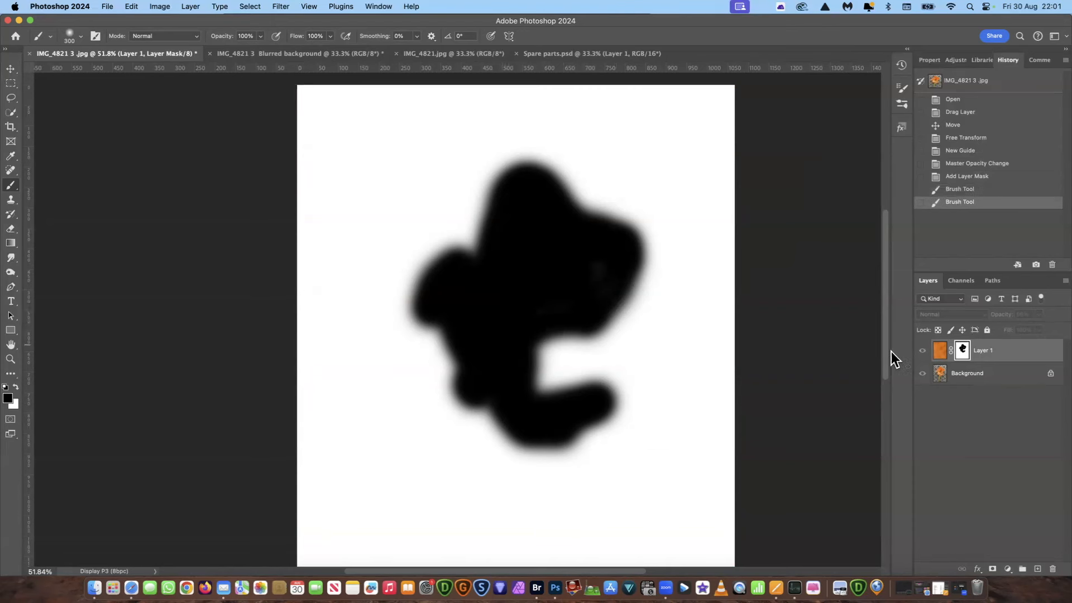
{"action": "left_click", "coordinate": [962, 351], "text": "alt"}
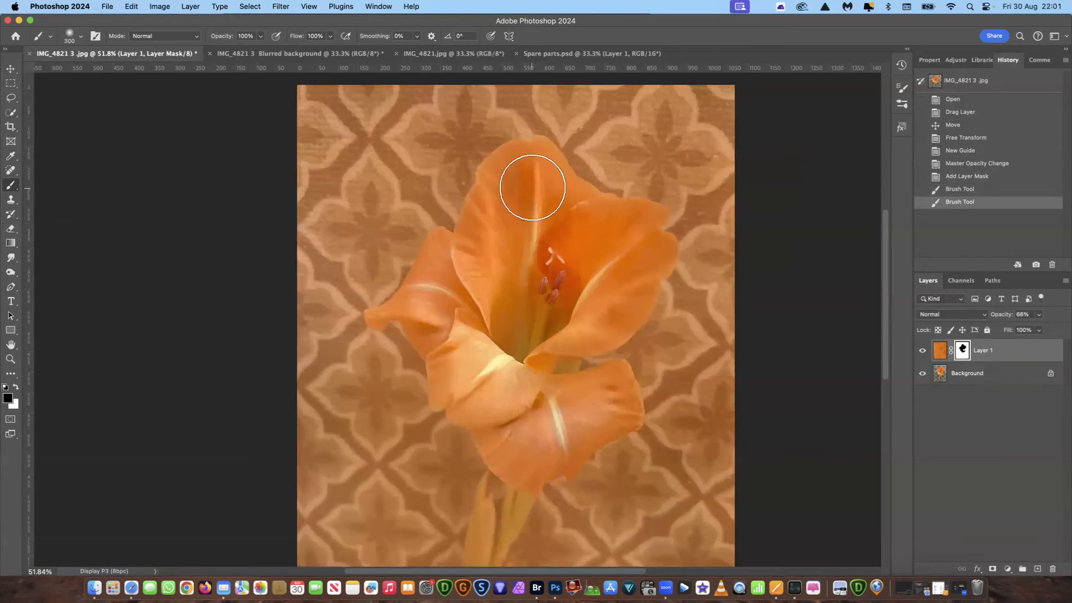
{"action": "mouse_move", "coordinate": [588, 242]}
{"action": "left_mouse_down"}
{"action": "mouse_move", "coordinate": [555, 294]}
{"action": "mouse_move", "coordinate": [459, 314]}
{"action": "mouse_move", "coordinate": [491, 368]}
{"action": "left_mouse_up"}
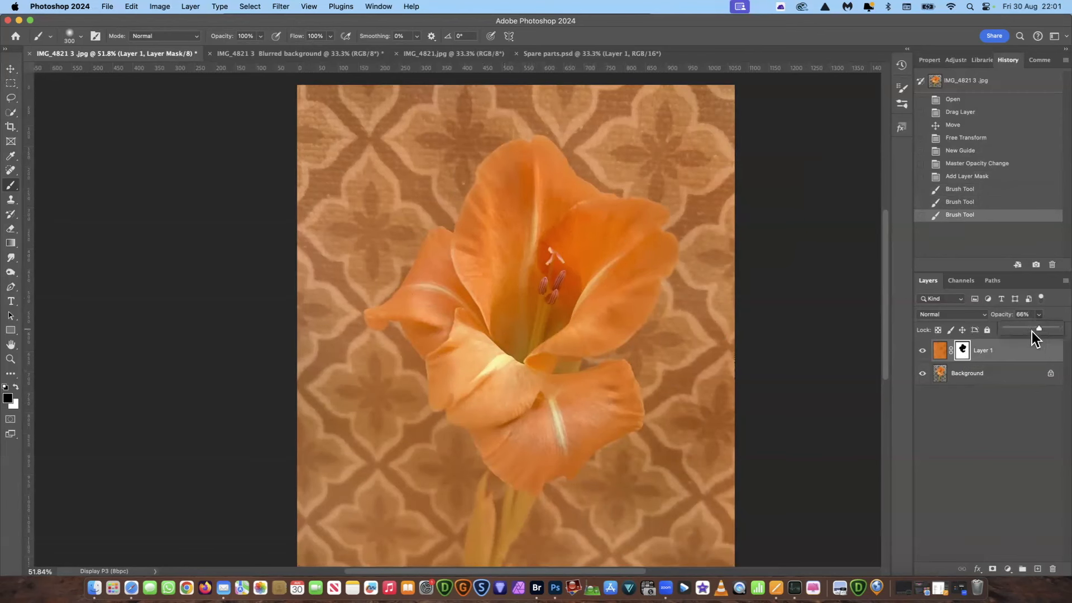
Step: Raise the blurred layer's opacity to 79%
{"action": "left_click_drag", "start_coordinate": [1043, 329], "coordinate": [1046, 329]}
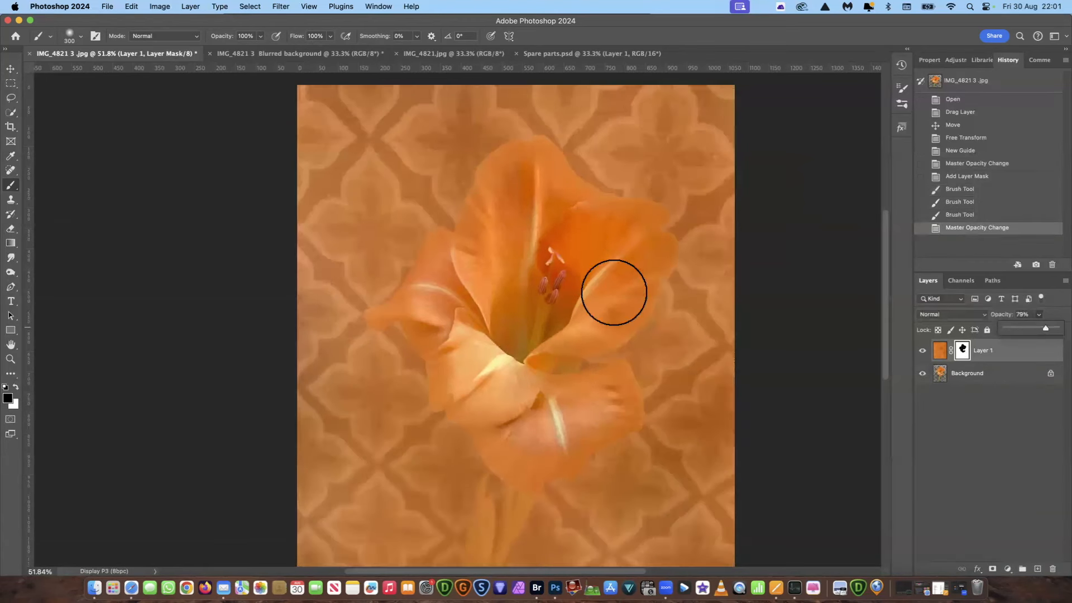
Step: Paint black on the layer mask over the edges of the upper and side petals with a 150-pixel soft brush
{"action": "left_click", "coordinate": [10, 361]}
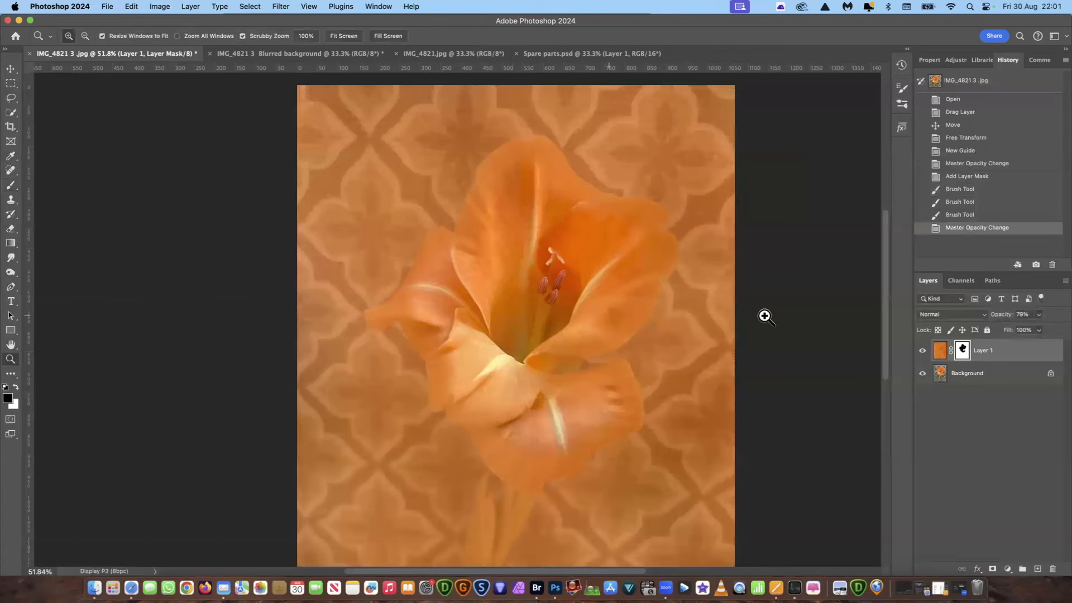
{"action": "left_click_drag", "start_coordinate": [558, 306], "coordinate": [568, 301]}
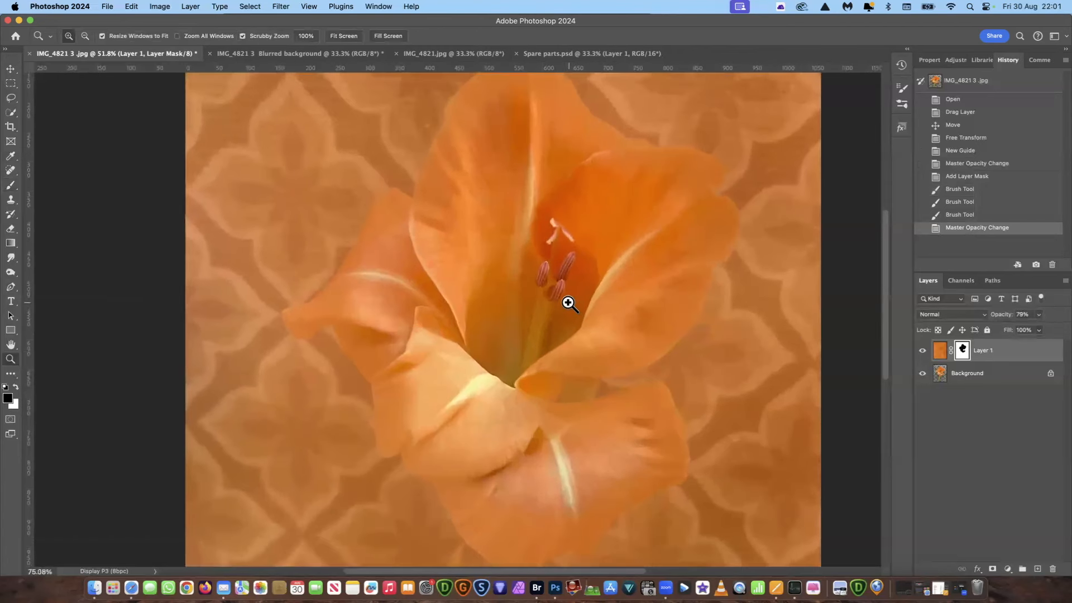
{"action": "left_click_drag", "start_coordinate": [884, 322], "coordinate": [884, 291]}
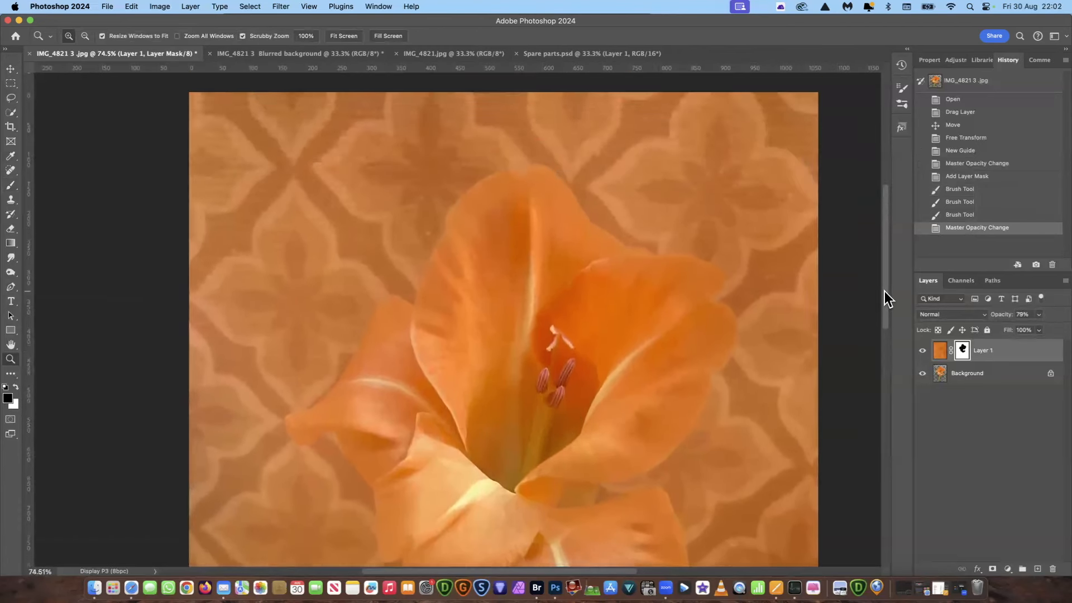
{"action": "scroll", "coordinate": [268, 85], "scroll_direction": "right", "scroll_amount": 1}
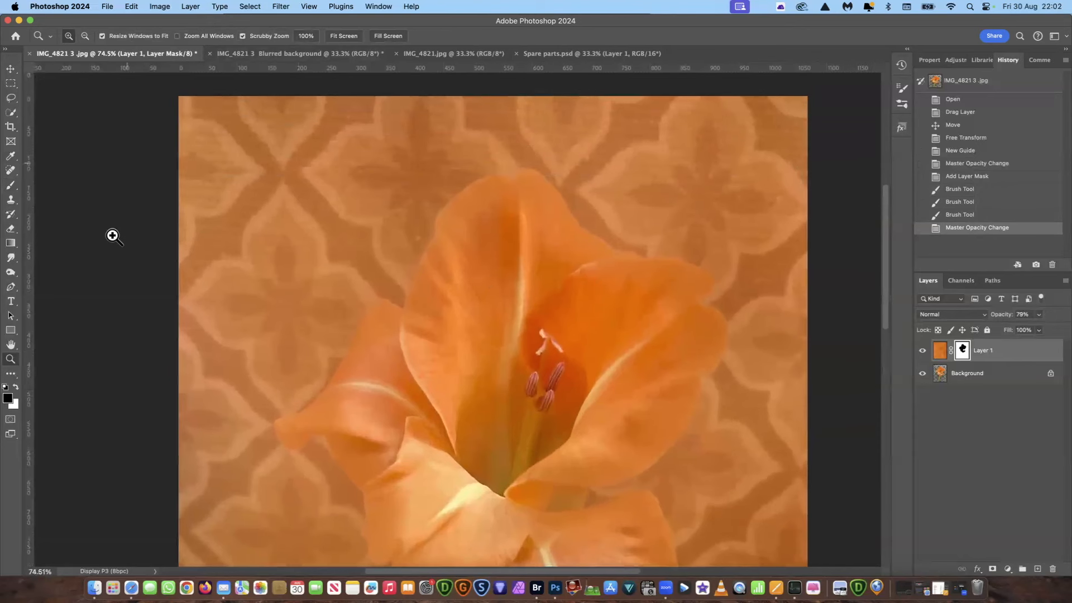
{"action": "left_click", "coordinate": [10, 187]}
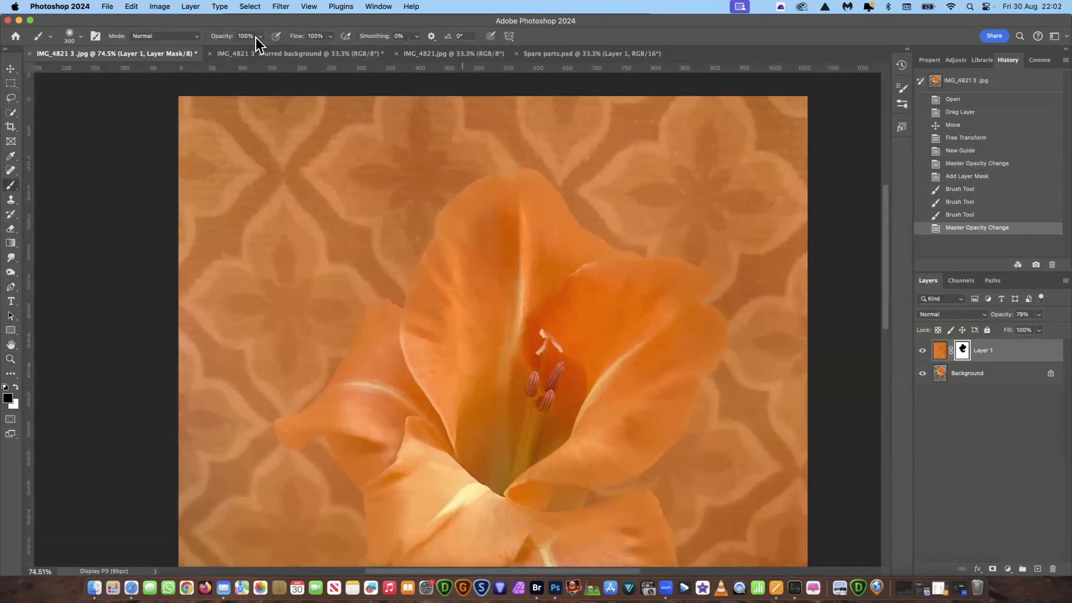
{"action": "key", "text": "bracketleft"}
{"action": "key", "text": "bracketleft"}
{"action": "key", "text": "bracketleft"}
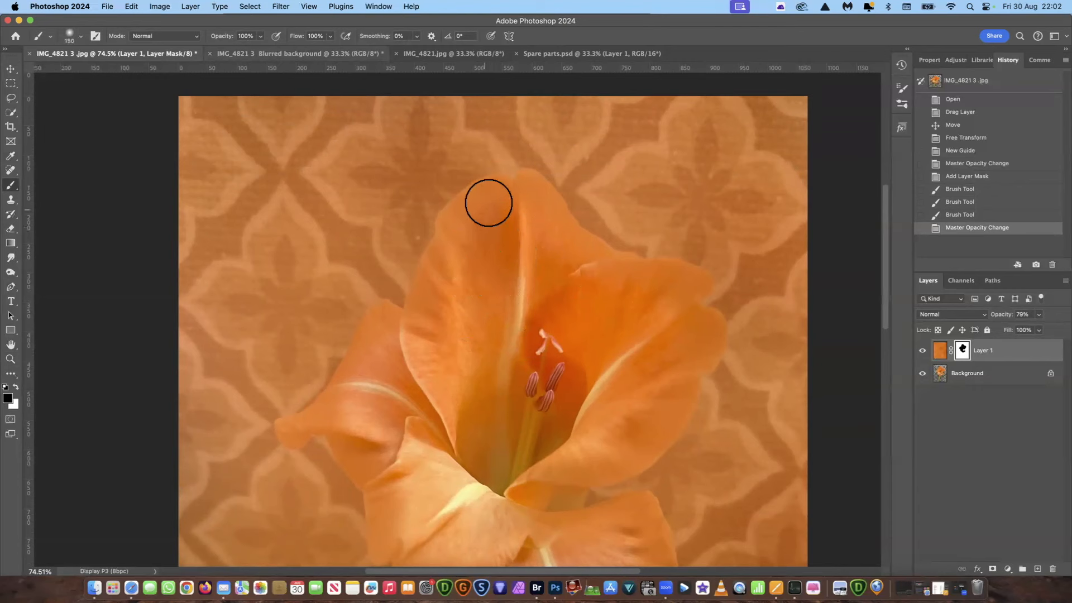
{"action": "mouse_move", "coordinate": [529, 190]}
{"action": "left_mouse_down"}
{"action": "mouse_move", "coordinate": [609, 273]}
{"action": "mouse_move", "coordinate": [658, 289]}
{"action": "mouse_move", "coordinate": [636, 289]}
{"action": "mouse_move", "coordinate": [690, 282]}
{"action": "mouse_move", "coordinate": [678, 289]}
{"action": "mouse_move", "coordinate": [680, 313]}
{"action": "mouse_move", "coordinate": [706, 330]}
{"action": "mouse_move", "coordinate": [698, 350]}
{"action": "mouse_move", "coordinate": [599, 302]}
{"action": "mouse_move", "coordinate": [529, 247]}
{"action": "mouse_move", "coordinate": [533, 233]}
{"action": "mouse_move", "coordinate": [506, 186]}
{"action": "mouse_move", "coordinate": [487, 181]}
{"action": "mouse_move", "coordinate": [475, 212]}
{"action": "mouse_move", "coordinate": [457, 220]}
{"action": "mouse_move", "coordinate": [481, 224]}
{"action": "mouse_move", "coordinate": [523, 205]}
{"action": "mouse_move", "coordinate": [500, 194]}
{"action": "left_mouse_up"}
{"action": "mouse_move", "coordinate": [451, 252]}
{"action": "left_mouse_down"}
{"action": "mouse_move", "coordinate": [428, 330]}
{"action": "mouse_move", "coordinate": [399, 344]}
{"action": "mouse_move", "coordinate": [382, 323]}
{"action": "mouse_move", "coordinate": [345, 406]}
{"action": "mouse_move", "coordinate": [289, 433]}
{"action": "mouse_move", "coordinate": [334, 419]}
{"action": "mouse_move", "coordinate": [369, 469]}
{"action": "mouse_move", "coordinate": [380, 451]}
{"action": "mouse_move", "coordinate": [403, 463]}
{"action": "mouse_move", "coordinate": [417, 408]}
{"action": "mouse_move", "coordinate": [380, 314]}
{"action": "mouse_move", "coordinate": [359, 349]}
{"action": "mouse_move", "coordinate": [389, 318]}
{"action": "mouse_move", "coordinate": [418, 318]}
{"action": "mouse_move", "coordinate": [456, 213]}
{"action": "mouse_move", "coordinate": [514, 188]}
{"action": "mouse_move", "coordinate": [538, 197]}
{"action": "mouse_move", "coordinate": [535, 188]}
{"action": "mouse_move", "coordinate": [618, 278]}
{"action": "mouse_move", "coordinate": [638, 276]}
{"action": "mouse_move", "coordinate": [616, 265]}
{"action": "mouse_move", "coordinate": [705, 281]}
{"action": "mouse_move", "coordinate": [686, 298]}
{"action": "mouse_move", "coordinate": [709, 339]}
{"action": "mouse_move", "coordinate": [673, 385]}
{"action": "left_mouse_up"}
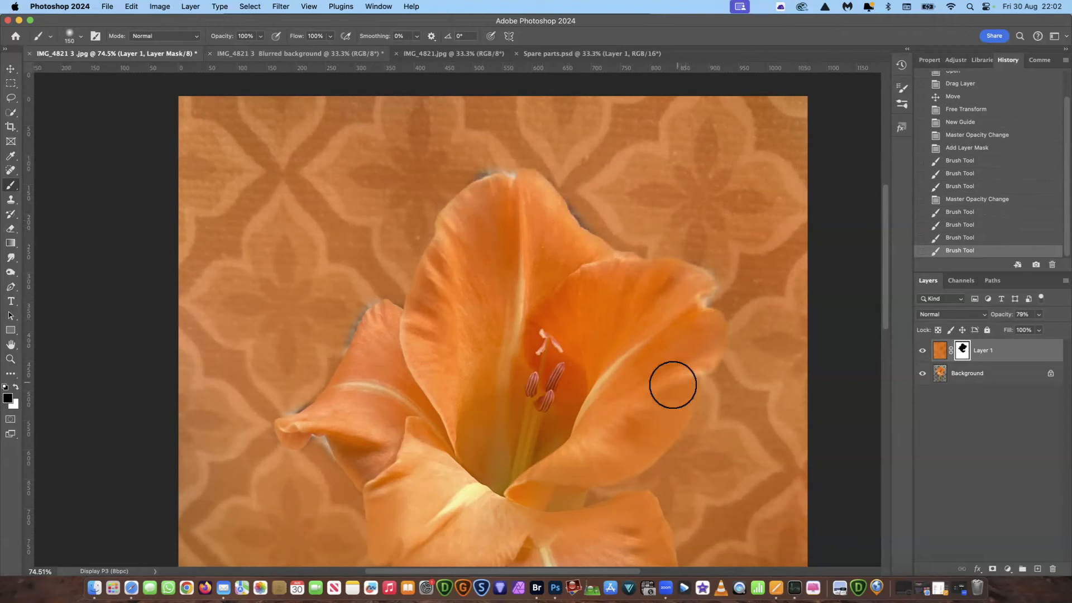
{"action": "mouse_move", "coordinate": [476, 229]}
{"action": "left_mouse_down"}
{"action": "mouse_move", "coordinate": [425, 279]}
{"action": "mouse_move", "coordinate": [421, 327]}
{"action": "mouse_move", "coordinate": [428, 344]}
{"action": "mouse_move", "coordinate": [425, 316]}
{"action": "mouse_move", "coordinate": [441, 341]}
{"action": "mouse_move", "coordinate": [438, 350]}
{"action": "mouse_move", "coordinate": [426, 321]}
{"action": "mouse_move", "coordinate": [393, 352]}
{"action": "left_mouse_up"}
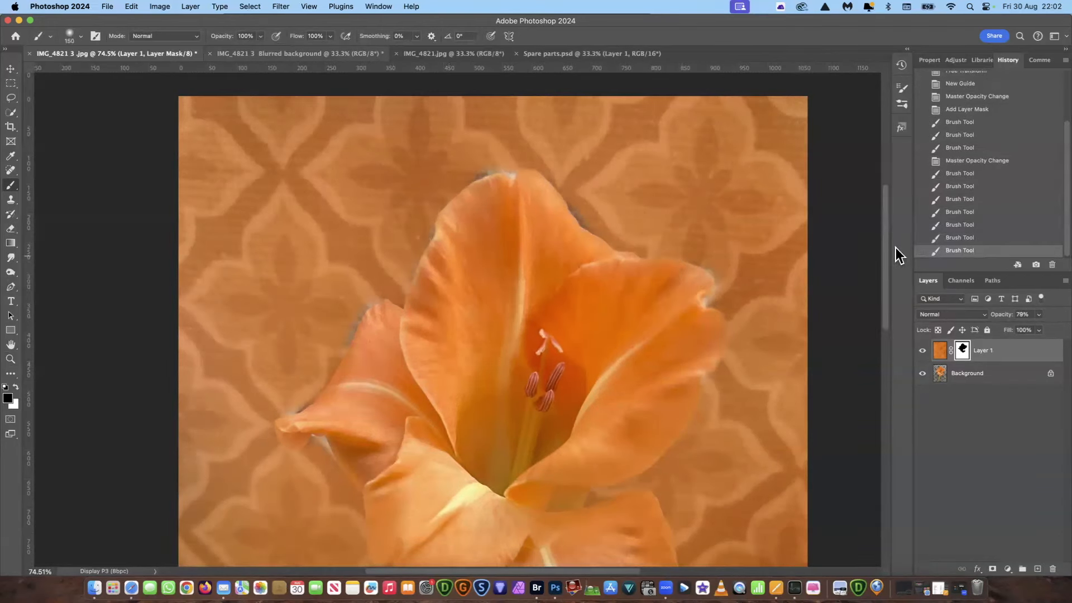
Step: Paint black on the mask over the lower petals and their edges and touch up the large upper petal
{"action": "left_click_drag", "start_coordinate": [887, 249], "coordinate": [879, 279]}
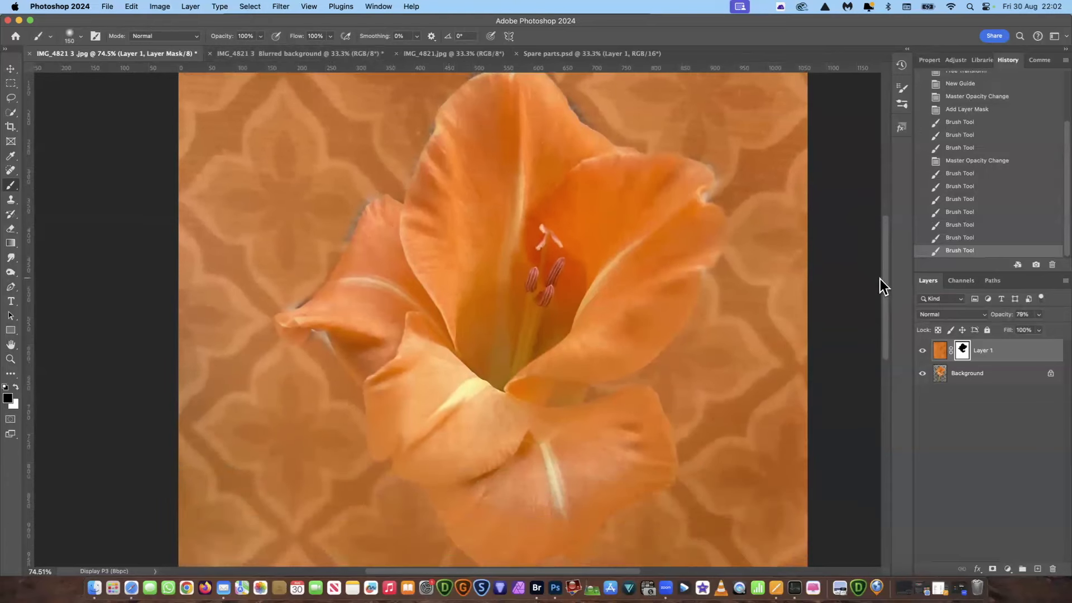
{"action": "mouse_move", "coordinate": [387, 320]}
{"action": "left_mouse_down"}
{"action": "mouse_move", "coordinate": [347, 333]}
{"action": "mouse_move", "coordinate": [367, 364]}
{"action": "mouse_move", "coordinate": [401, 370]}
{"action": "mouse_move", "coordinate": [421, 349]}
{"action": "mouse_move", "coordinate": [399, 374]}
{"action": "mouse_move", "coordinate": [379, 433]}
{"action": "mouse_move", "coordinate": [385, 412]}
{"action": "mouse_move", "coordinate": [382, 440]}
{"action": "mouse_move", "coordinate": [421, 419]}
{"action": "mouse_move", "coordinate": [418, 447]}
{"action": "mouse_move", "coordinate": [425, 422]}
{"action": "mouse_move", "coordinate": [427, 464]}
{"action": "mouse_move", "coordinate": [513, 458]}
{"action": "mouse_move", "coordinate": [542, 369]}
{"action": "mouse_move", "coordinate": [569, 384]}
{"action": "mouse_move", "coordinate": [545, 405]}
{"action": "mouse_move", "coordinate": [572, 386]}
{"action": "left_mouse_up"}
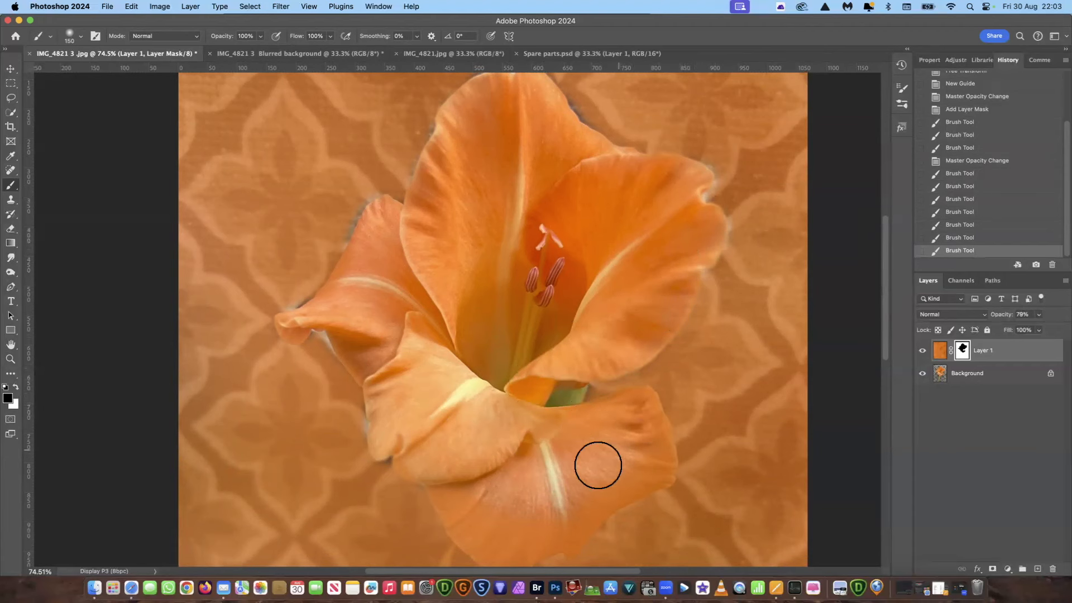
{"action": "mouse_move", "coordinate": [392, 471]}
{"action": "left_mouse_down"}
{"action": "mouse_move", "coordinate": [408, 442]}
{"action": "mouse_move", "coordinate": [459, 518]}
{"action": "mouse_move", "coordinate": [480, 514]}
{"action": "left_mouse_up"}
{"action": "left_click_drag", "start_coordinate": [888, 307], "coordinate": [885, 346]}
{"action": "mouse_move", "coordinate": [488, 405]}
{"action": "left_mouse_down"}
{"action": "mouse_move", "coordinate": [476, 368]}
{"action": "mouse_move", "coordinate": [487, 408]}
{"action": "mouse_move", "coordinate": [511, 432]}
{"action": "mouse_move", "coordinate": [530, 378]}
{"action": "mouse_move", "coordinate": [519, 432]}
{"action": "mouse_move", "coordinate": [472, 401]}
{"action": "mouse_move", "coordinate": [469, 364]}
{"action": "mouse_move", "coordinate": [456, 391]}
{"action": "mouse_move", "coordinate": [538, 406]}
{"action": "mouse_move", "coordinate": [560, 374]}
{"action": "mouse_move", "coordinate": [543, 416]}
{"action": "mouse_move", "coordinate": [528, 416]}
{"action": "mouse_move", "coordinate": [579, 393]}
{"action": "mouse_move", "coordinate": [562, 424]}
{"action": "mouse_move", "coordinate": [580, 372]}
{"action": "mouse_move", "coordinate": [618, 363]}
{"action": "mouse_move", "coordinate": [579, 387]}
{"action": "mouse_move", "coordinate": [641, 345]}
{"action": "mouse_move", "coordinate": [642, 278]}
{"action": "mouse_move", "coordinate": [654, 303]}
{"action": "mouse_move", "coordinate": [658, 295]}
{"action": "mouse_move", "coordinate": [660, 340]}
{"action": "mouse_move", "coordinate": [604, 362]}
{"action": "mouse_move", "coordinate": [543, 348]}
{"action": "mouse_move", "coordinate": [495, 308]}
{"action": "mouse_move", "coordinate": [516, 267]}
{"action": "mouse_move", "coordinate": [555, 265]}
{"action": "mouse_move", "coordinate": [521, 285]}
{"action": "mouse_move", "coordinate": [451, 240]}
{"action": "mouse_move", "coordinate": [407, 259]}
{"action": "mouse_move", "coordinate": [398, 219]}
{"action": "mouse_move", "coordinate": [376, 193]}
{"action": "mouse_move", "coordinate": [405, 227]}
{"action": "left_mouse_up"}
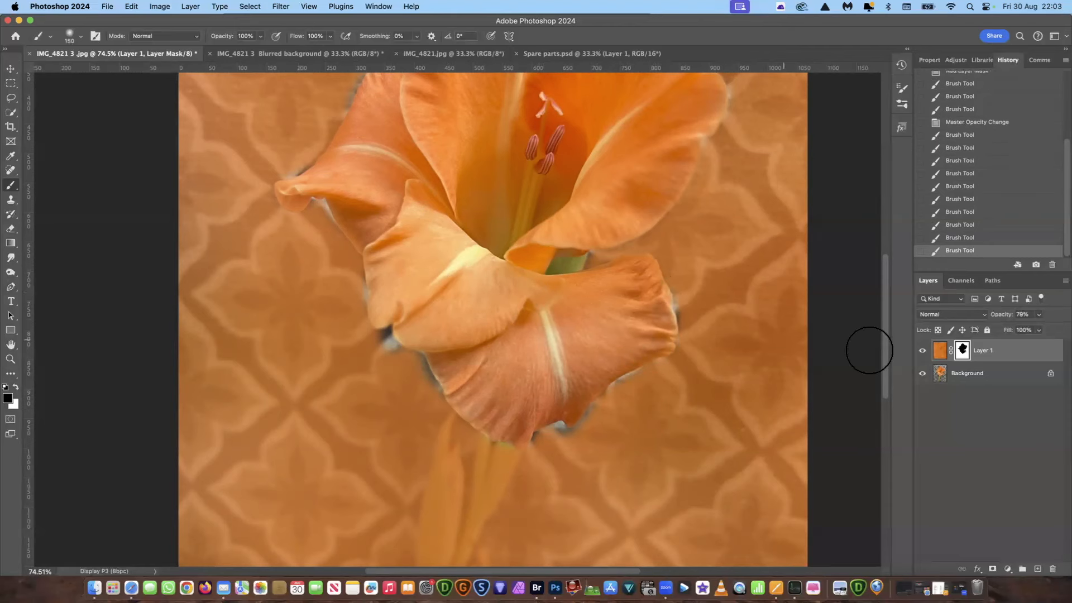
{"action": "left_click_drag", "start_coordinate": [887, 368], "coordinate": [883, 303]}
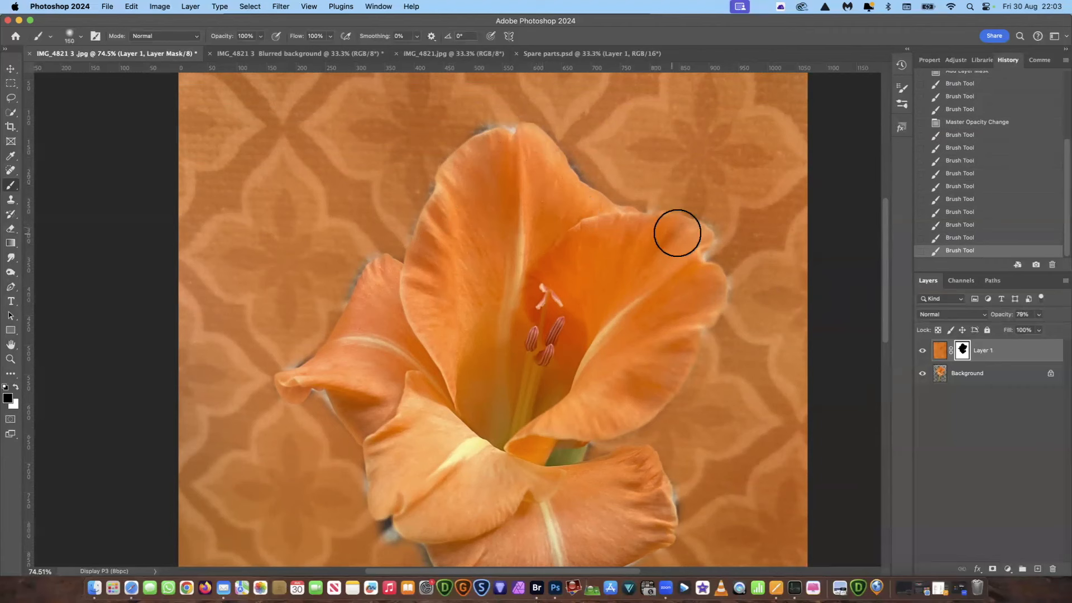
{"action": "left_click", "coordinate": [471, 320]}
{"action": "left_click", "coordinate": [464, 316]}
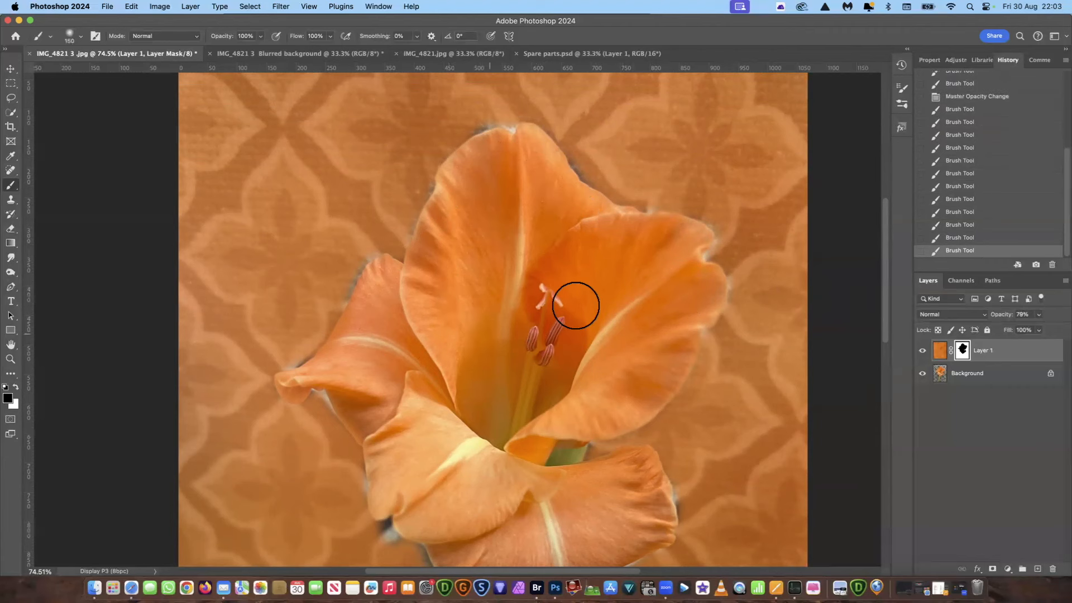
Step: Isolate the layer mask, paint black over the remaining grey gaps inside the flower shape and return to the normal view
{"action": "left_click", "coordinate": [963, 351], "text": "alt"}
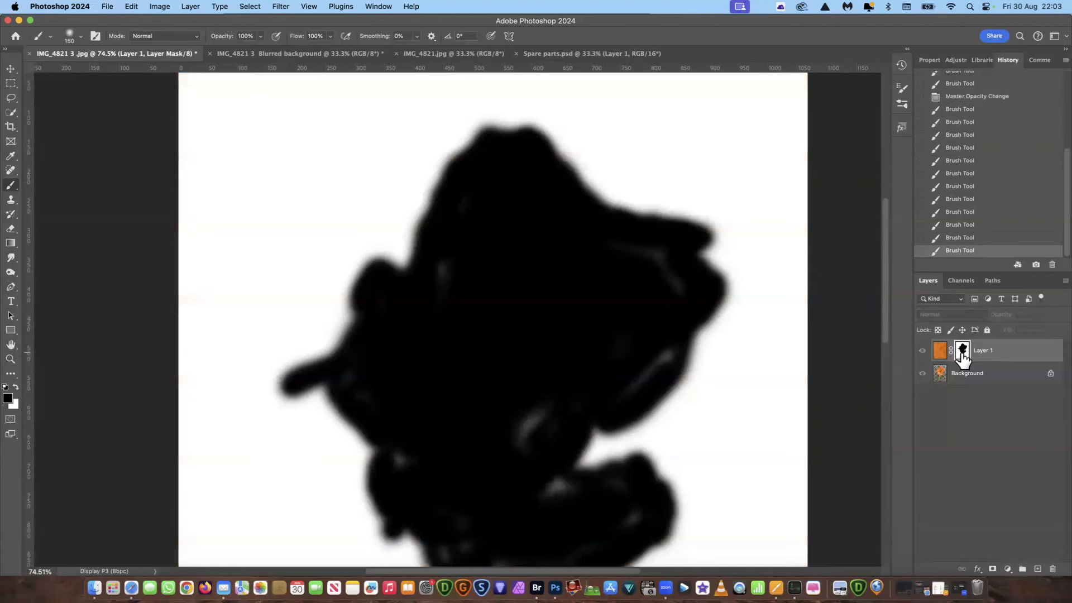
{"action": "left_click_drag", "start_coordinate": [884, 277], "coordinate": [885, 290]}
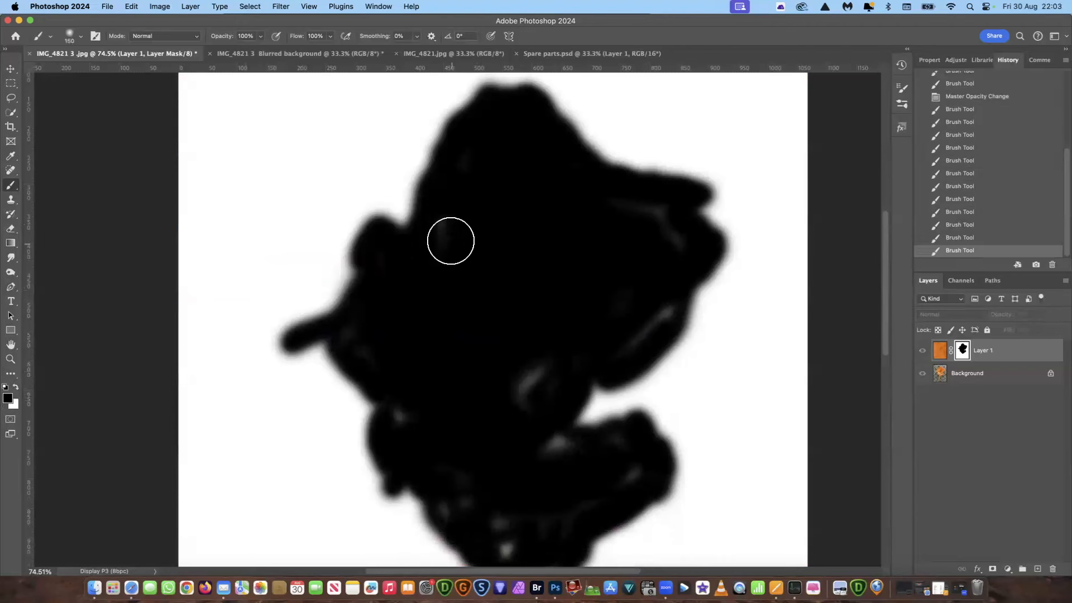
{"action": "mouse_move", "coordinate": [657, 212]}
{"action": "left_mouse_down"}
{"action": "mouse_move", "coordinate": [679, 216]}
{"action": "mouse_move", "coordinate": [658, 300]}
{"action": "mouse_move", "coordinate": [625, 330]}
{"action": "mouse_move", "coordinate": [524, 365]}
{"action": "mouse_move", "coordinate": [508, 403]}
{"action": "mouse_move", "coordinate": [533, 392]}
{"action": "mouse_move", "coordinate": [533, 370]}
{"action": "mouse_move", "coordinate": [631, 300]}
{"action": "mouse_move", "coordinate": [661, 300]}
{"action": "mouse_move", "coordinate": [621, 344]}
{"action": "mouse_move", "coordinate": [695, 315]}
{"action": "mouse_move", "coordinate": [645, 288]}
{"action": "left_mouse_up"}
{"action": "mouse_move", "coordinate": [393, 318]}
{"action": "left_mouse_down"}
{"action": "mouse_move", "coordinate": [359, 336]}
{"action": "mouse_move", "coordinate": [408, 405]}
{"action": "mouse_move", "coordinate": [416, 440]}
{"action": "mouse_move", "coordinate": [502, 458]}
{"action": "mouse_move", "coordinate": [552, 449]}
{"action": "mouse_move", "coordinate": [625, 459]}
{"action": "mouse_move", "coordinate": [454, 499]}
{"action": "mouse_move", "coordinate": [445, 490]}
{"action": "mouse_move", "coordinate": [480, 531]}
{"action": "mouse_move", "coordinate": [495, 533]}
{"action": "mouse_move", "coordinate": [534, 432]}
{"action": "mouse_move", "coordinate": [552, 450]}
{"action": "mouse_move", "coordinate": [624, 453]}
{"action": "left_mouse_up"}
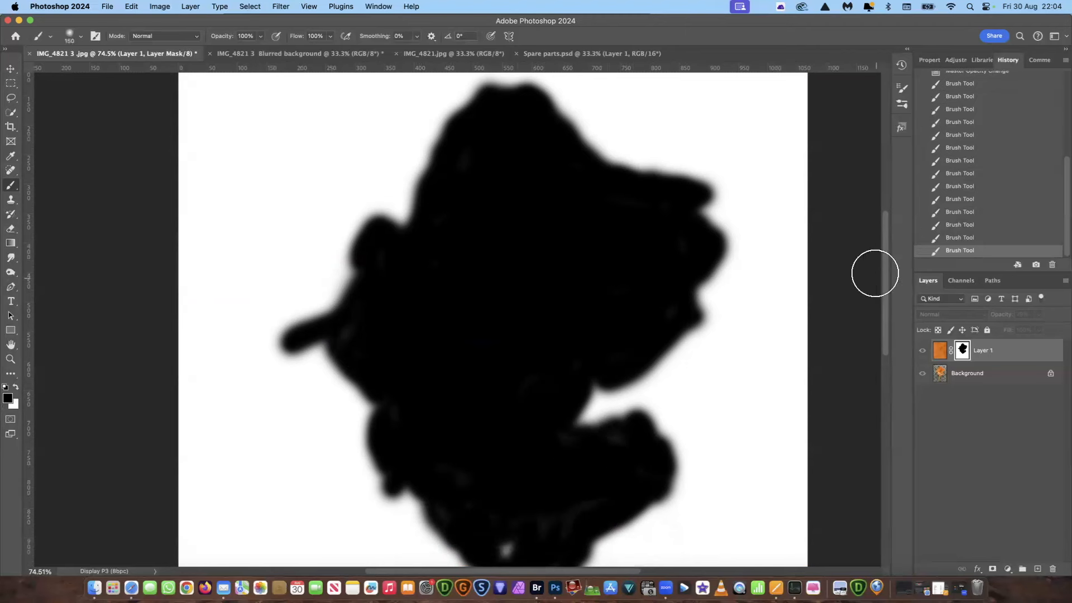
{"action": "left_click_drag", "start_coordinate": [885, 279], "coordinate": [885, 325]}
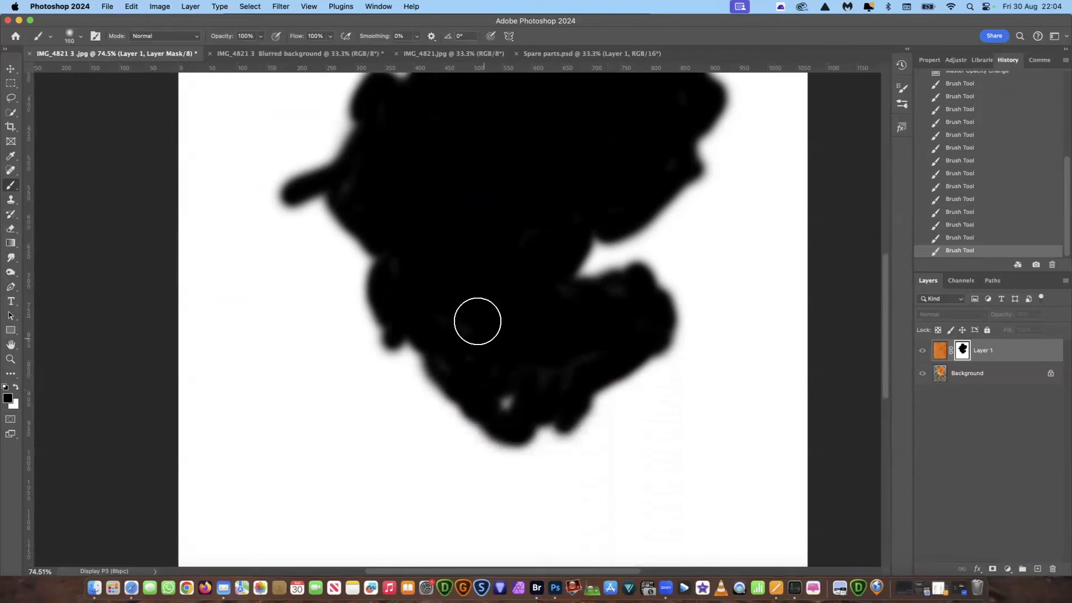
{"action": "mouse_move", "coordinate": [447, 336]}
{"action": "left_mouse_down"}
{"action": "mouse_move", "coordinate": [455, 359]}
{"action": "mouse_move", "coordinate": [511, 393]}
{"action": "mouse_move", "coordinate": [530, 374]}
{"action": "mouse_move", "coordinate": [507, 409]}
{"action": "mouse_move", "coordinate": [505, 385]}
{"action": "mouse_move", "coordinate": [512, 400]}
{"action": "mouse_move", "coordinate": [604, 342]}
{"action": "left_mouse_up"}
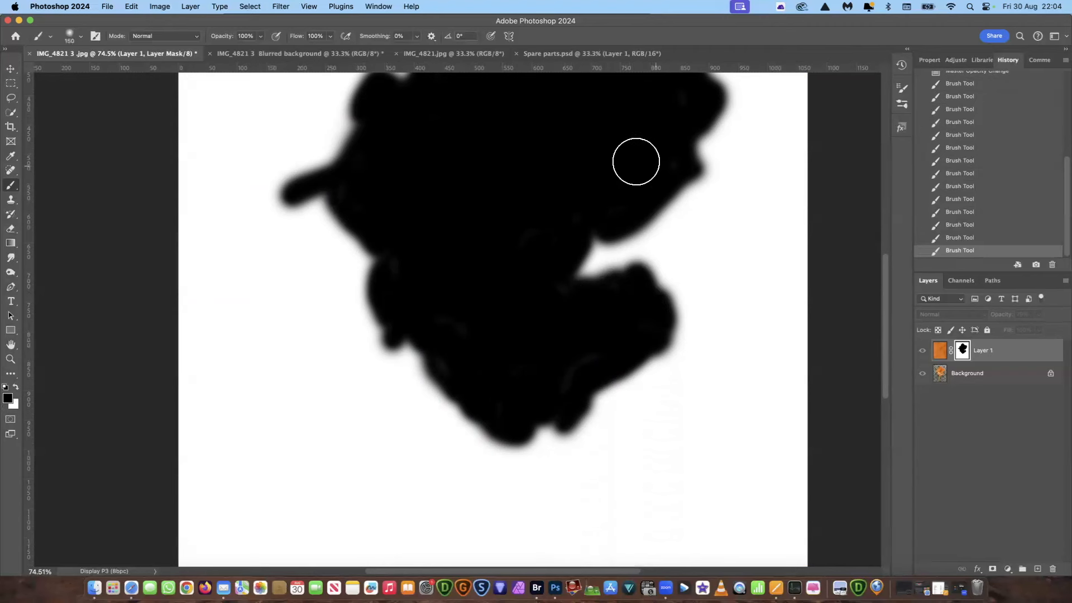
{"action": "mouse_move", "coordinate": [481, 307]}
{"action": "left_mouse_down"}
{"action": "mouse_move", "coordinate": [567, 365]}
{"action": "mouse_move", "coordinate": [613, 306]}
{"action": "mouse_move", "coordinate": [534, 334]}
{"action": "mouse_move", "coordinate": [484, 297]}
{"action": "left_mouse_up"}
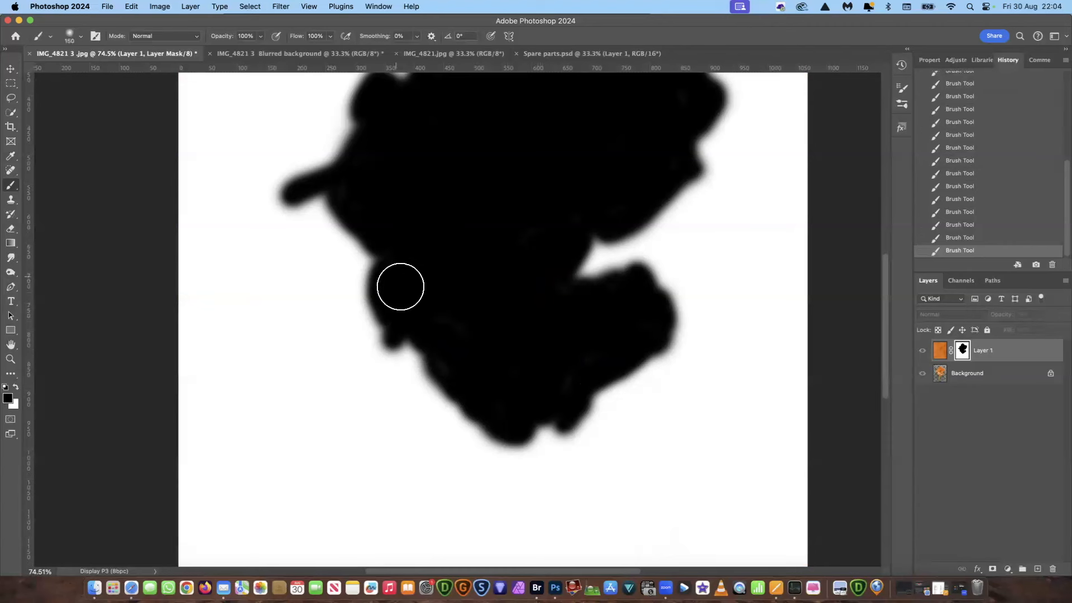
{"action": "left_click", "coordinate": [963, 354], "text": "alt"}
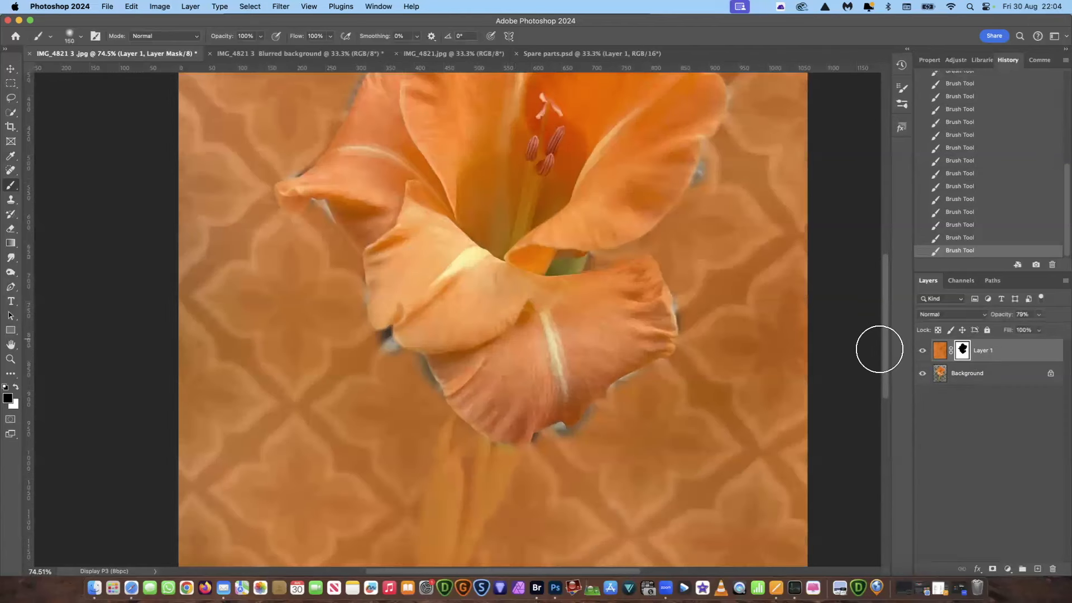
Step: Switch to white and paint on the mask at the notch atop the upper petal with a soft brush of about 60 pixels
{"action": "left_click_drag", "start_coordinate": [885, 347], "coordinate": [883, 293]}
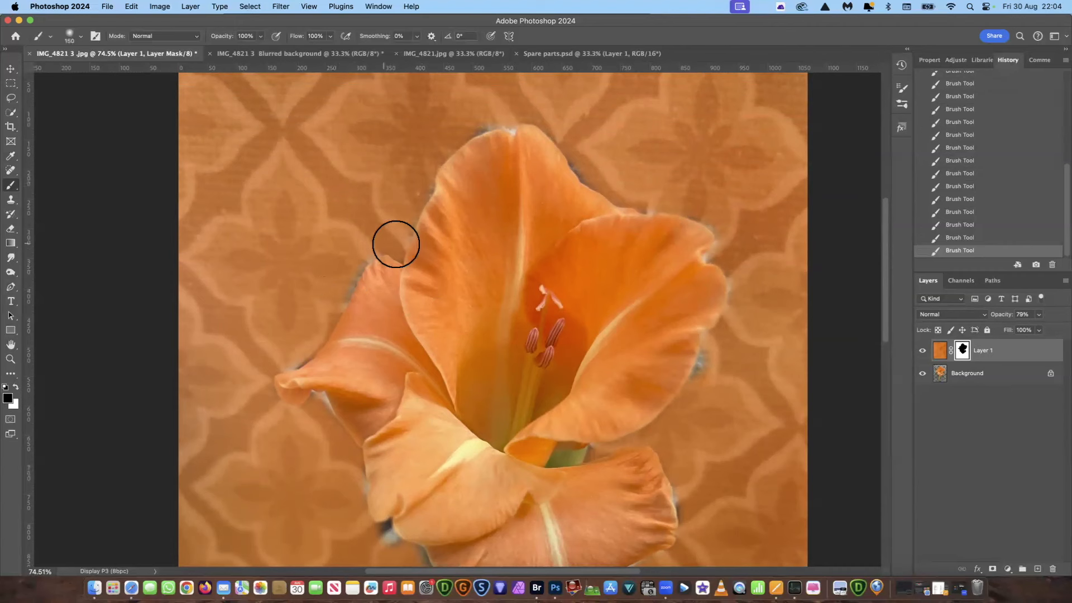
{"action": "key", "text": "bracketleft"}
{"action": "key", "text": "bracketleft"}
{"action": "key", "text": "bracketleft"}
{"action": "key", "text": "bracketleft"}
{"action": "key", "text": "bracketleft"}
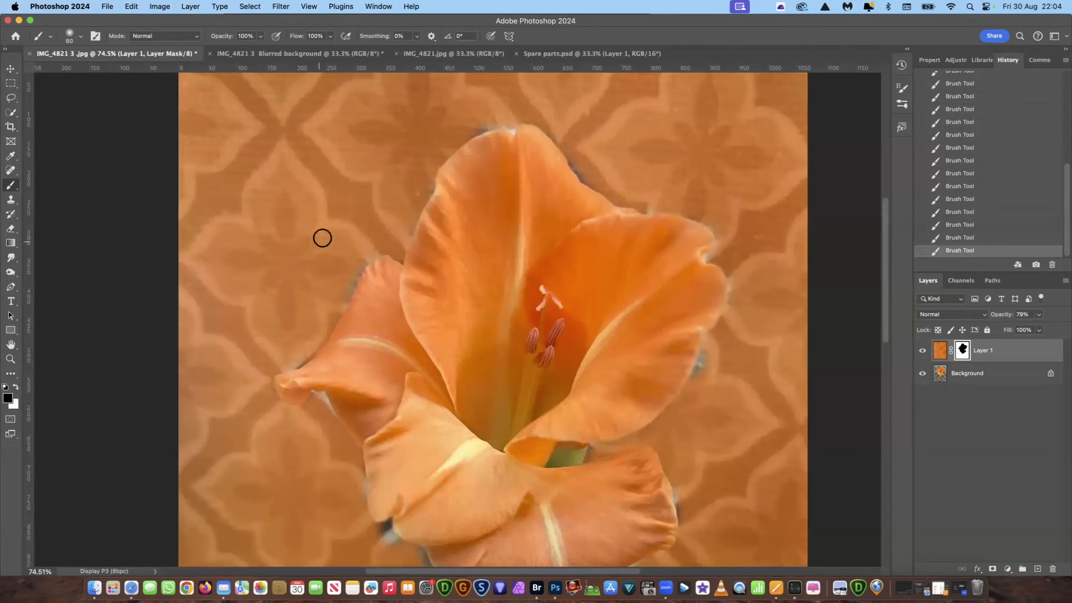
{"action": "key", "text": "x"}
{"action": "left_click_drag", "start_coordinate": [885, 297], "coordinate": [885, 275]}
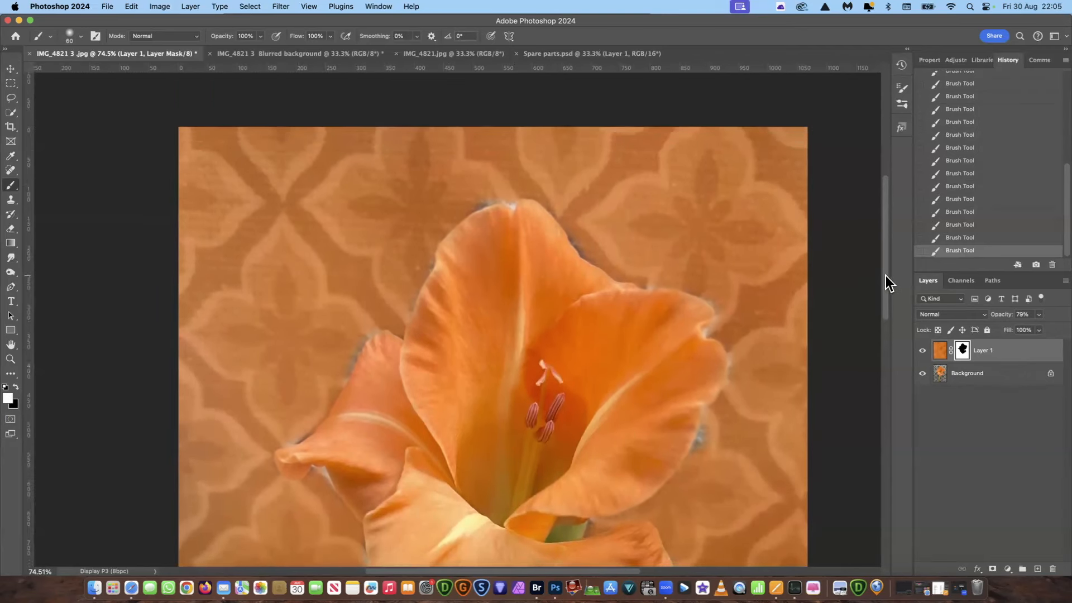
{"action": "left_click", "coordinate": [10, 360]}
{"action": "left_click_drag", "start_coordinate": [534, 373], "coordinate": [548, 359]}
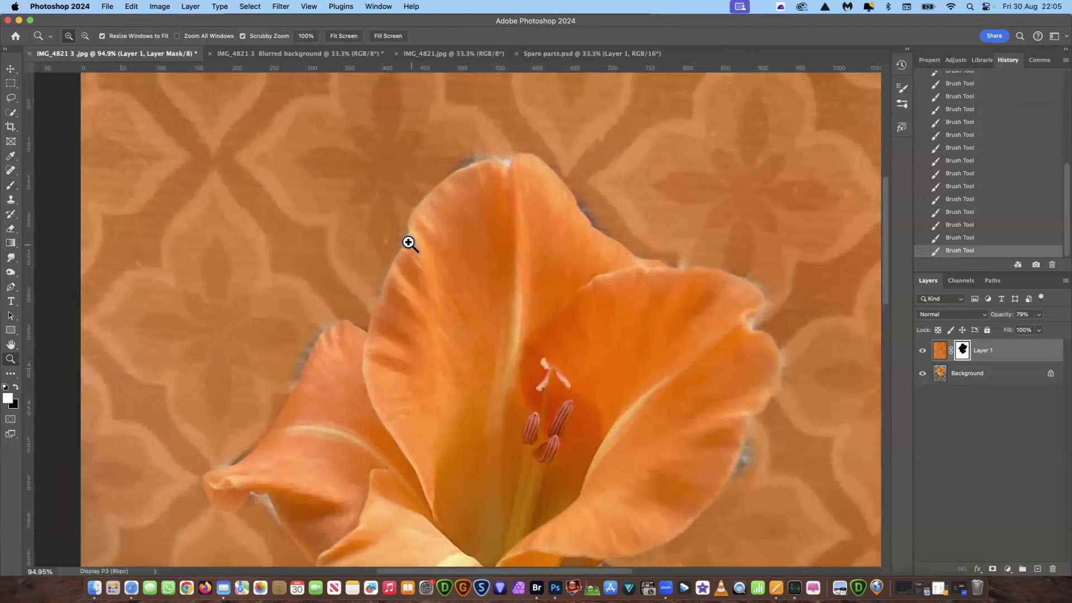
{"action": "left_click", "coordinate": [11, 184]}
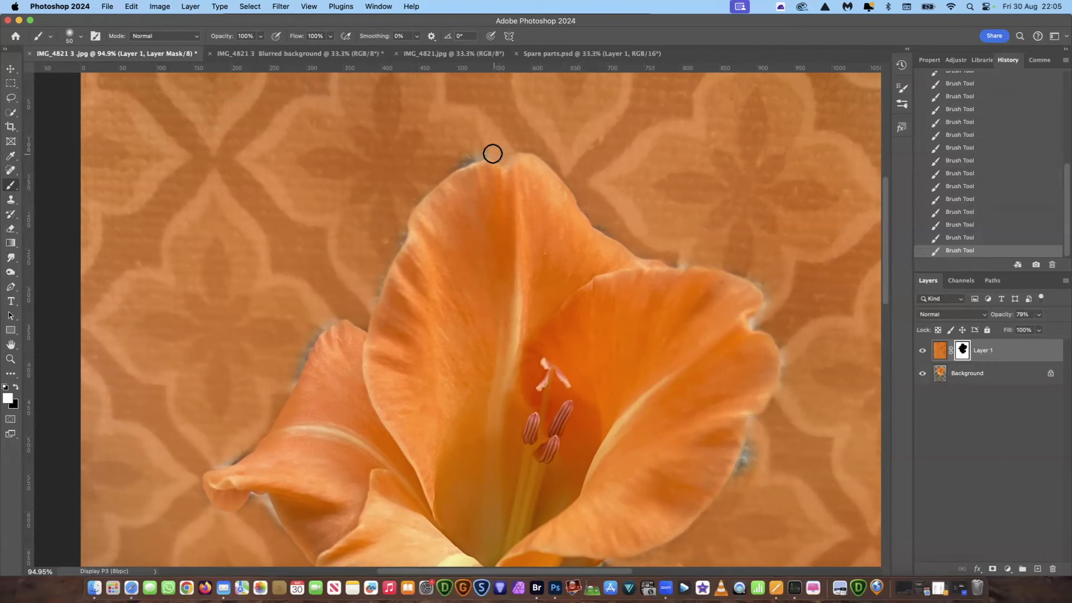
{"action": "left_click_drag", "start_coordinate": [506, 165], "coordinate": [505, 156]}
Step: Raise the blurred layer's opacity to 100% and paint white around the right petals' outer edge with a 50-pixel brush
{"action": "left_click", "coordinate": [1039, 315]}
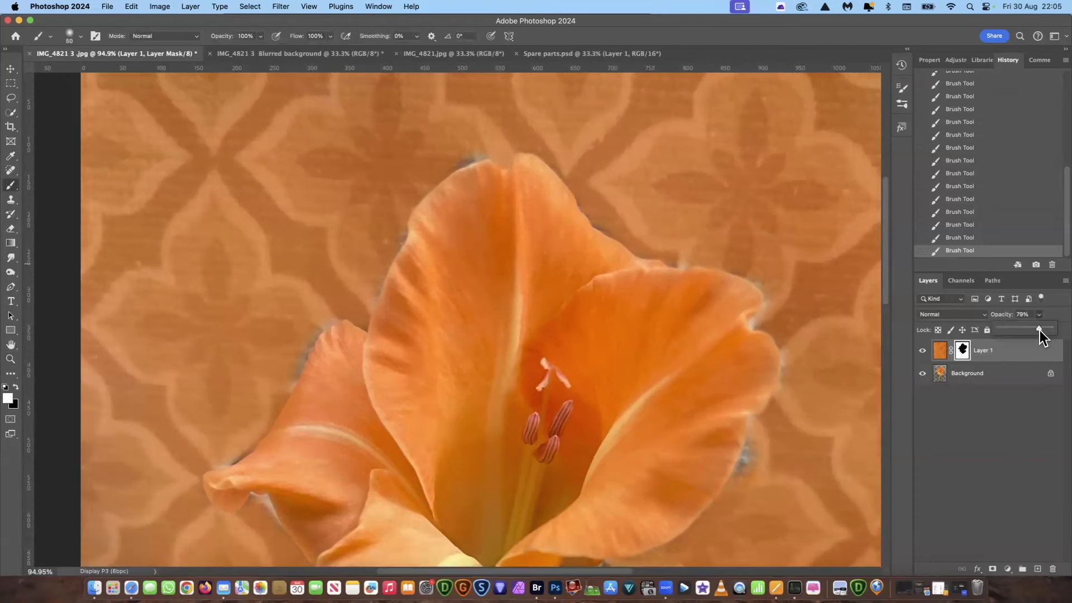
{"action": "left_click_drag", "start_coordinate": [1040, 333], "coordinate": [1058, 335]}
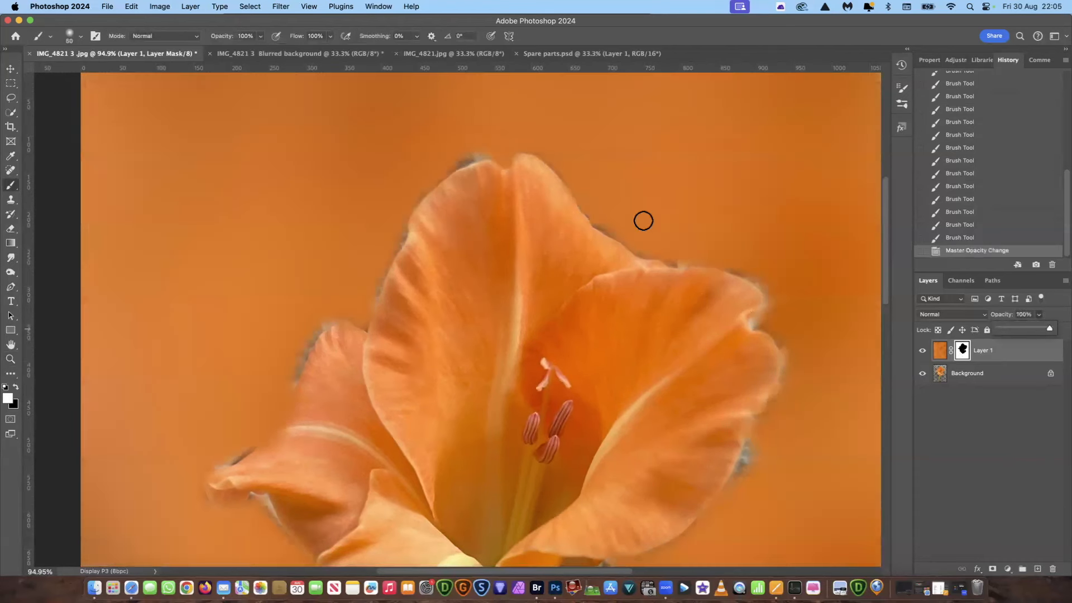
{"action": "left_click", "coordinate": [550, 161]}
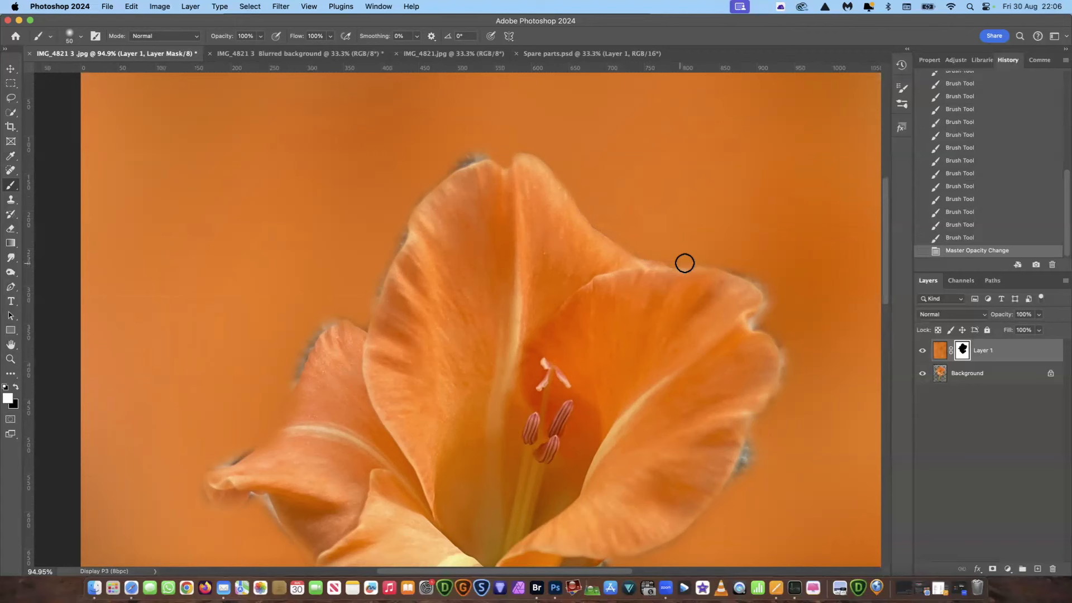
{"action": "mouse_move", "coordinate": [725, 266]}
{"action": "left_mouse_down"}
{"action": "mouse_move", "coordinate": [694, 260]}
{"action": "mouse_move", "coordinate": [730, 261]}
{"action": "left_mouse_up"}
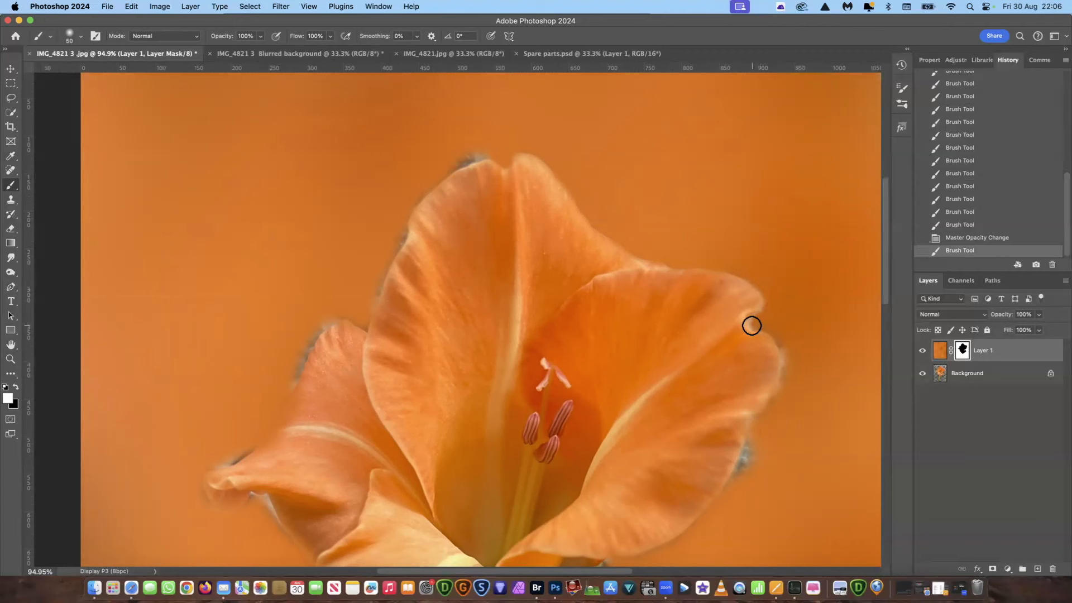
{"action": "mouse_move", "coordinate": [755, 326]}
{"action": "left_mouse_down"}
{"action": "mouse_move", "coordinate": [771, 330]}
{"action": "mouse_move", "coordinate": [768, 312]}
{"action": "left_mouse_up"}
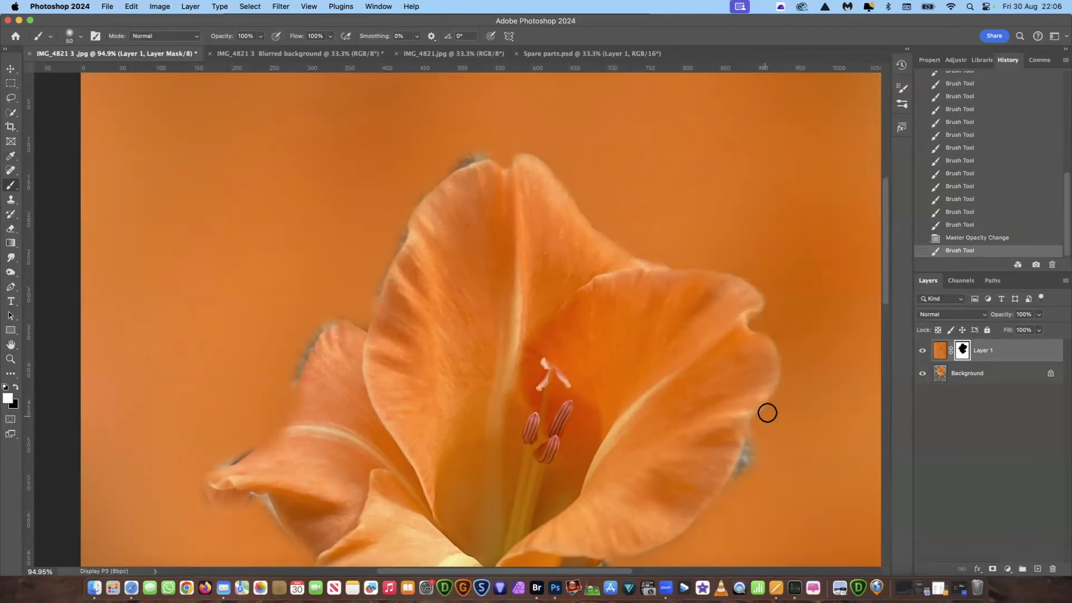
{"action": "mouse_move", "coordinate": [751, 434]}
{"action": "left_mouse_down"}
{"action": "mouse_move", "coordinate": [743, 471]}
{"action": "mouse_move", "coordinate": [750, 435]}
{"action": "mouse_move", "coordinate": [734, 486]}
{"action": "mouse_move", "coordinate": [753, 441]}
{"action": "mouse_move", "coordinate": [752, 474]}
{"action": "mouse_move", "coordinate": [761, 449]}
{"action": "mouse_move", "coordinate": [694, 526]}
{"action": "left_mouse_up"}
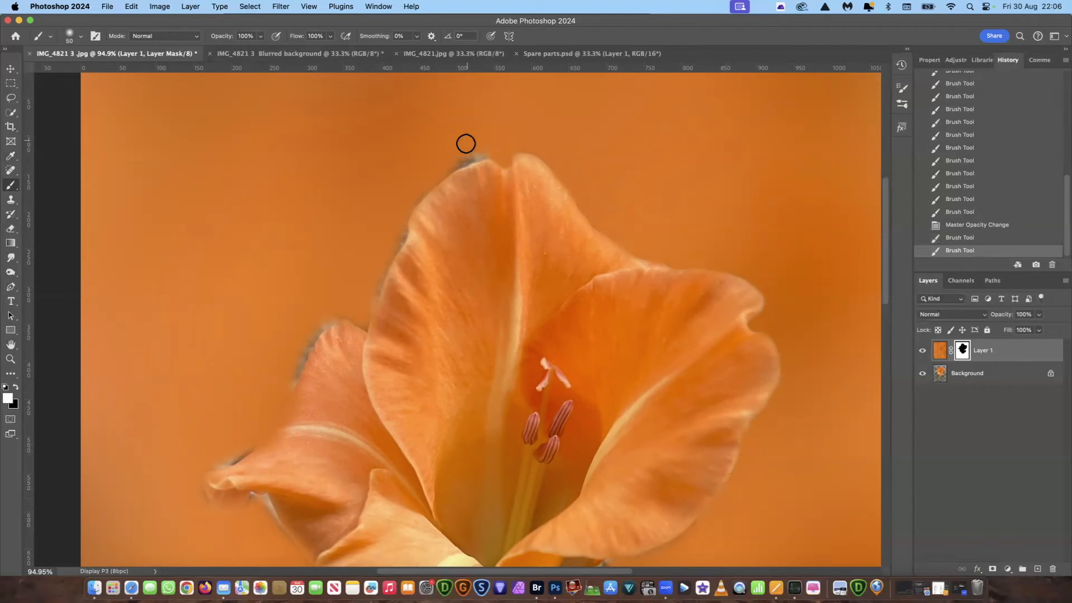
Step: Paint white on the mask along the large upper petal's left edge and into its notch with the 50-pixel brush
{"action": "mouse_move", "coordinate": [460, 163]}
{"action": "left_mouse_down"}
{"action": "mouse_move", "coordinate": [471, 155]}
{"action": "mouse_move", "coordinate": [441, 169]}
{"action": "mouse_move", "coordinate": [488, 153]}
{"action": "mouse_move", "coordinate": [426, 186]}
{"action": "mouse_move", "coordinate": [399, 218]}
{"action": "mouse_move", "coordinate": [403, 242]}
{"action": "mouse_move", "coordinate": [390, 187]}
{"action": "left_mouse_up"}
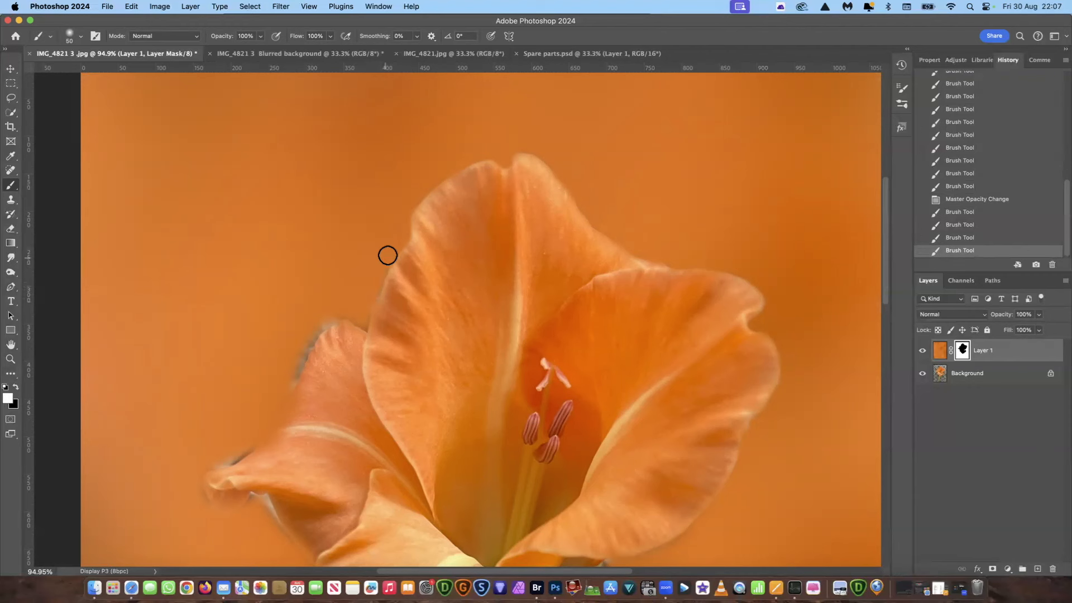
{"action": "left_click", "coordinate": [361, 323]}
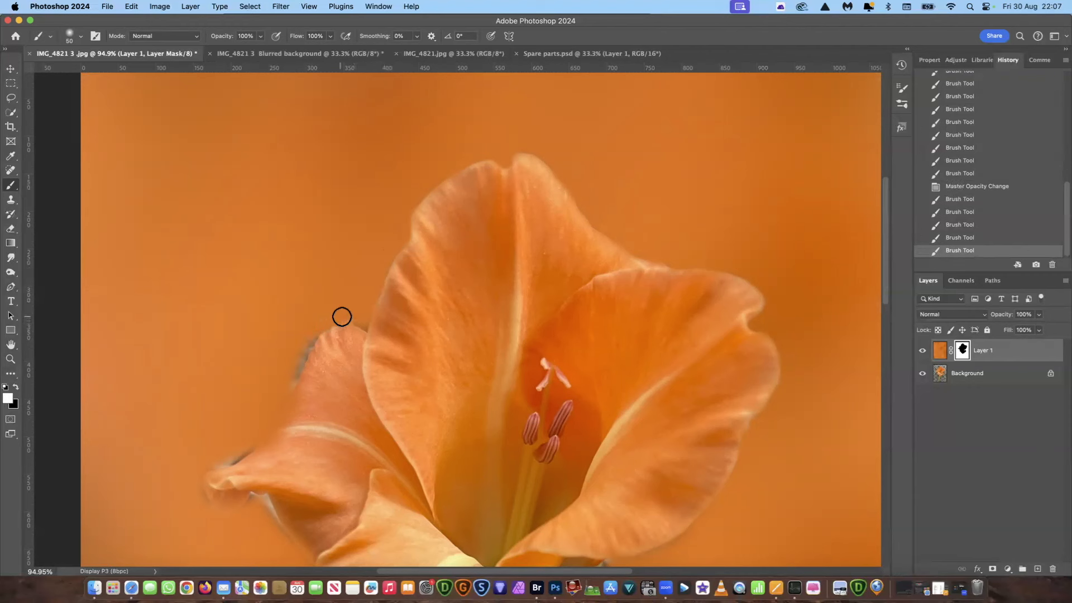
{"action": "left_click", "coordinate": [345, 311]}
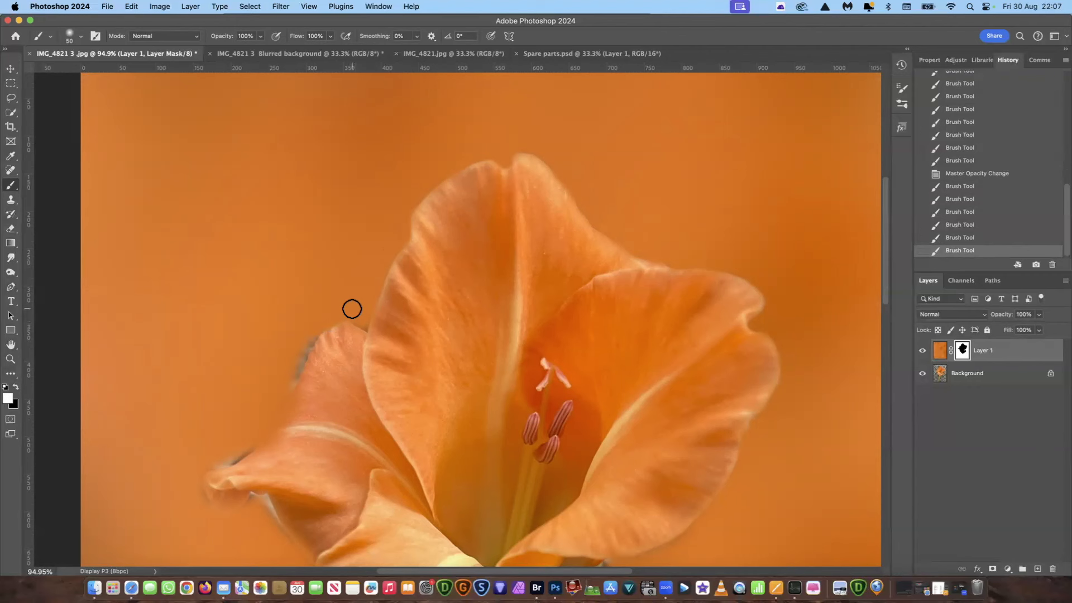
Step: Reduce the brush to 35 pixels and paint white along the outer upper edge of the flower's left petal
{"action": "key", "text": "bracketleft"}
{"action": "left_click_drag", "start_coordinate": [314, 334], "coordinate": [321, 327]}
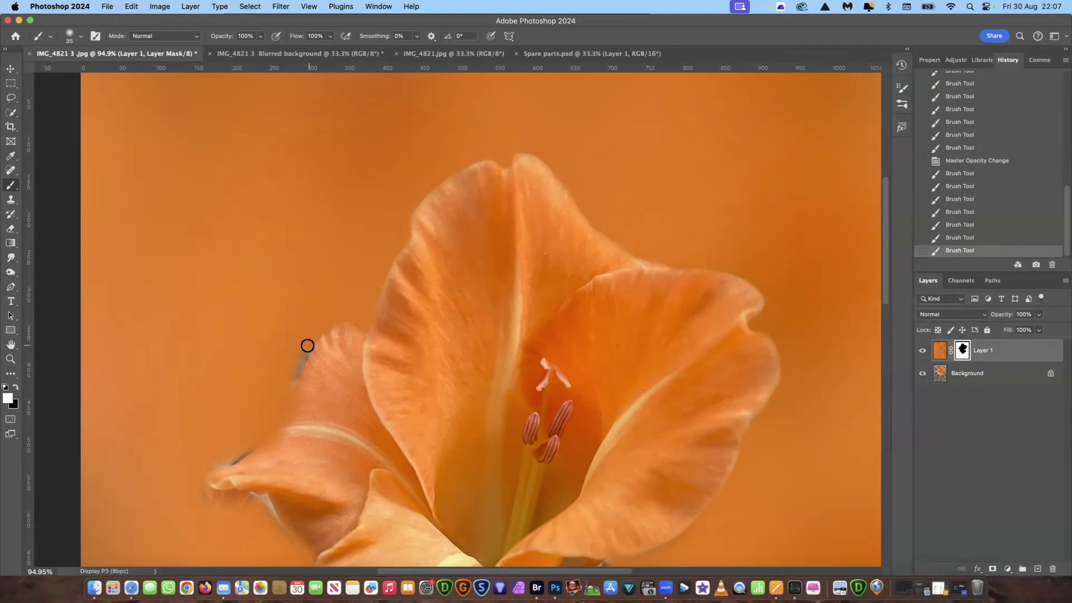
{"action": "mouse_move", "coordinate": [303, 357]}
{"action": "left_mouse_down"}
{"action": "mouse_move", "coordinate": [291, 379]}
{"action": "mouse_move", "coordinate": [317, 323]}
{"action": "mouse_move", "coordinate": [296, 372]}
{"action": "left_mouse_up"}
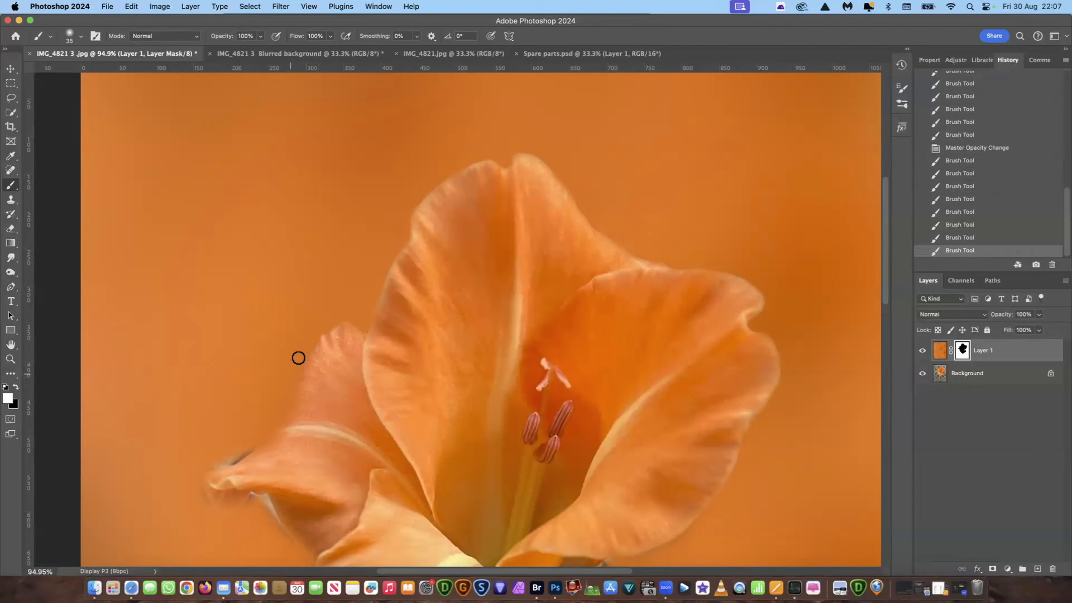
{"action": "left_click_drag", "start_coordinate": [271, 401], "coordinate": [234, 436]}
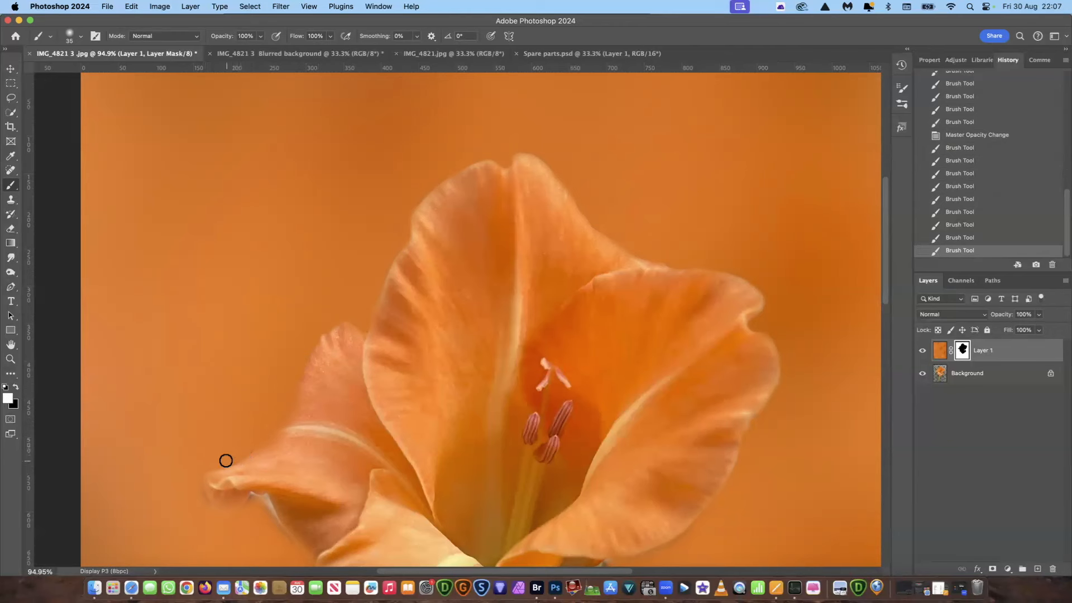
{"action": "left_click_drag", "start_coordinate": [258, 439], "coordinate": [229, 452]}
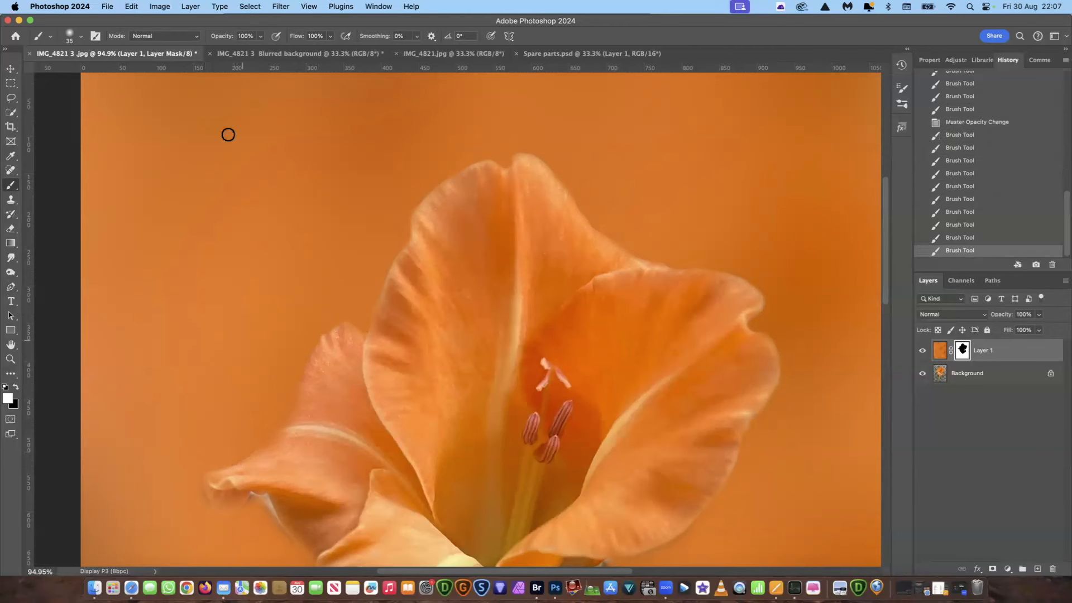
Step: Examine the whole flower against the blurred backdrop and check its layer mask in isolation
{"action": "left_click_drag", "start_coordinate": [885, 233], "coordinate": [884, 296]}
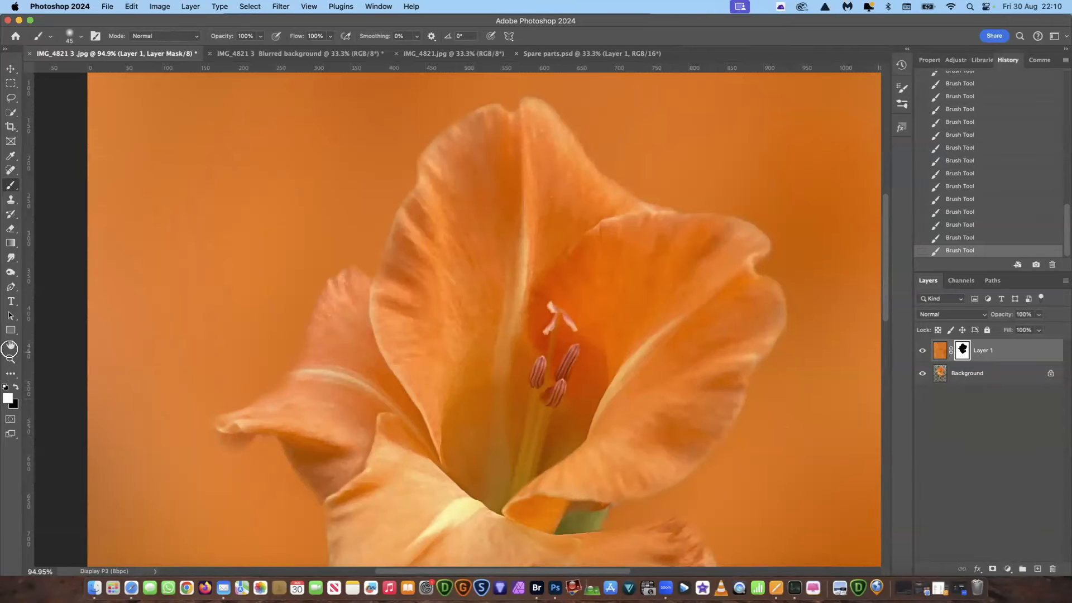
{"action": "left_click", "coordinate": [10, 359]}
{"action": "left_click_drag", "start_coordinate": [591, 310], "coordinate": [546, 311]}
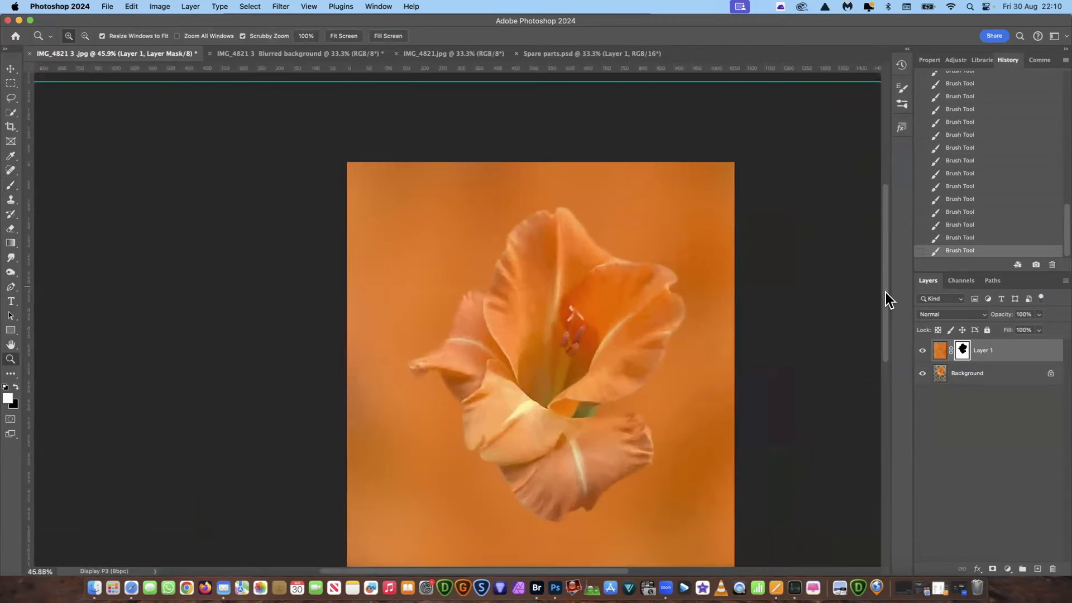
{"action": "left_click_drag", "start_coordinate": [886, 294], "coordinate": [887, 336]}
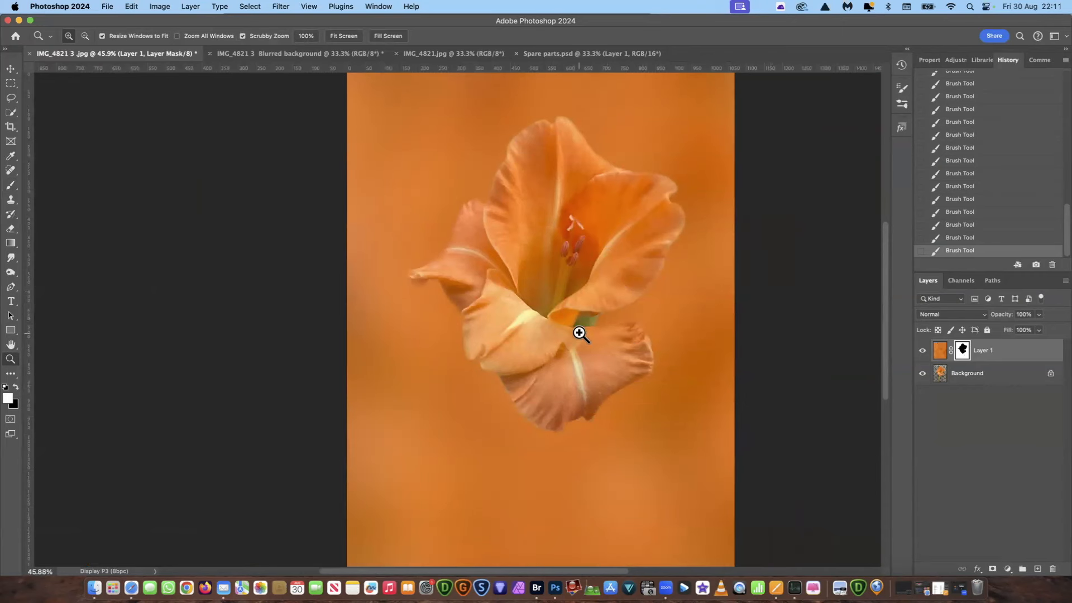
{"action": "left_click_drag", "start_coordinate": [586, 327], "coordinate": [592, 328]}
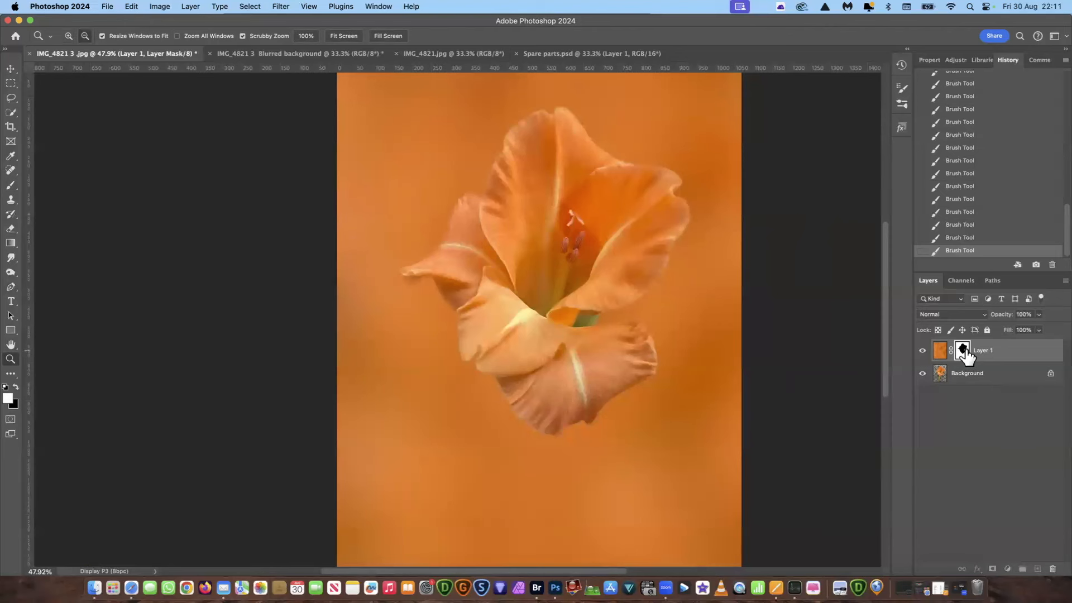
{"action": "left_click", "coordinate": [964, 353], "text": "alt"}
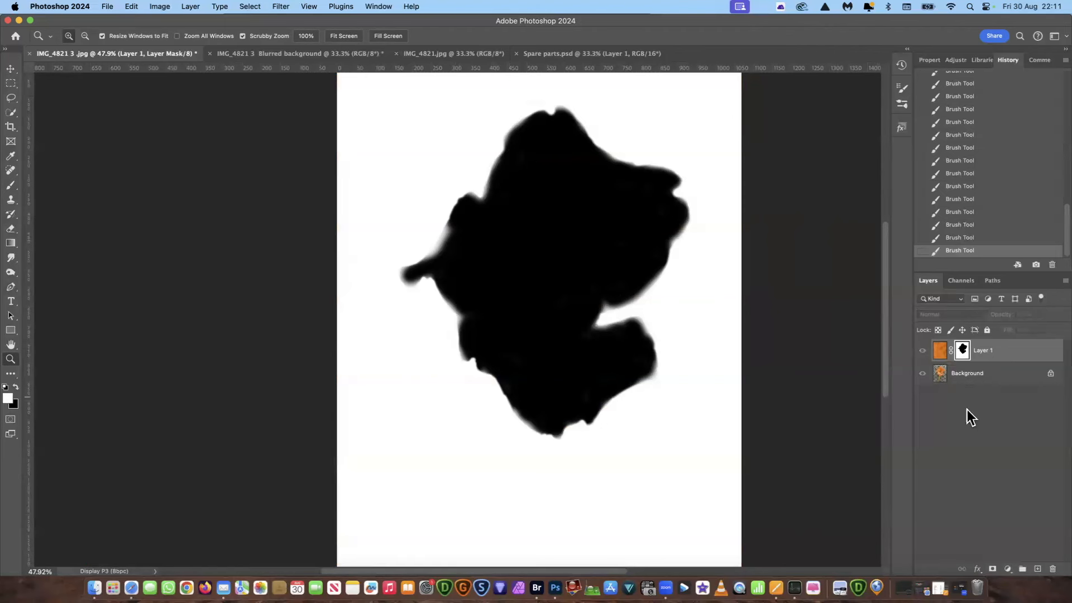
{"action": "left_click", "coordinate": [962, 350], "text": "alt"}
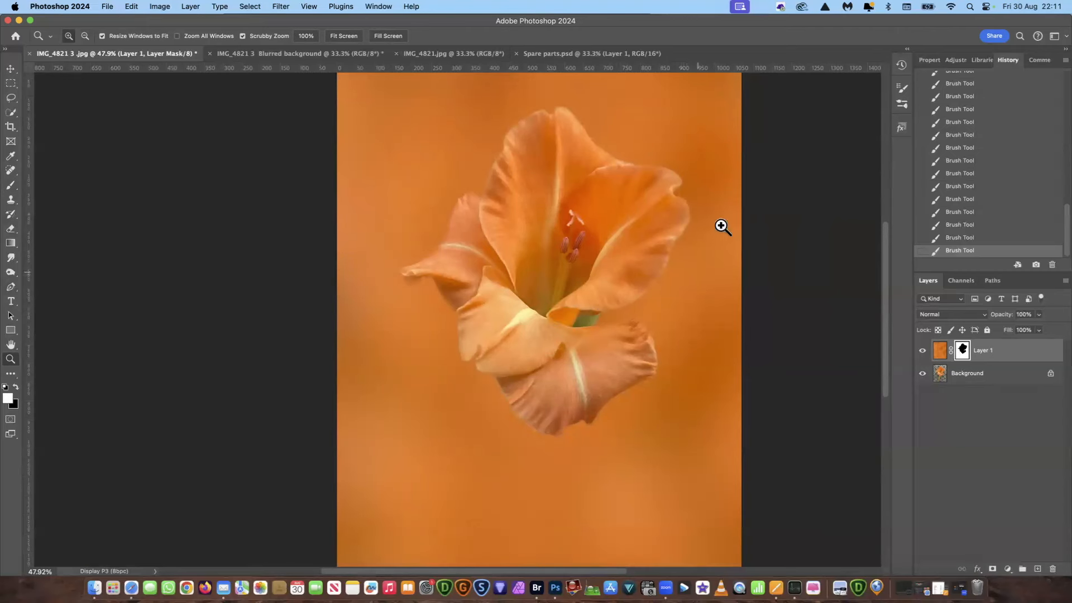
Step: Switch to black and paint on the mask with a soft 45-pixel brush to restore the left petal's curled tip
{"action": "left_click_drag", "start_coordinate": [570, 347], "coordinate": [608, 326]}
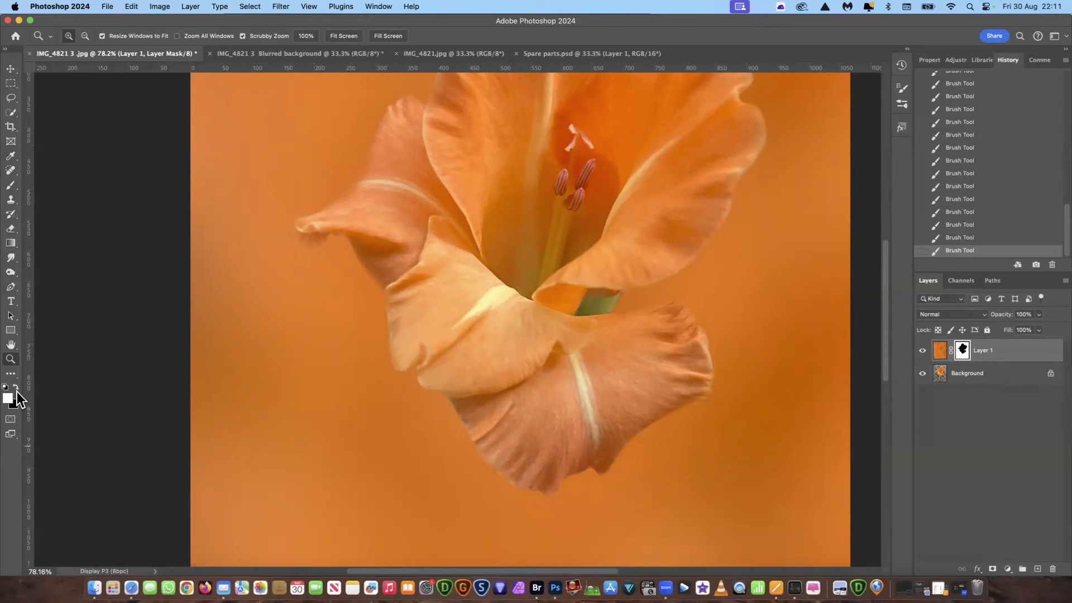
{"action": "key", "text": "x"}
{"action": "left_click", "coordinate": [12, 187]}
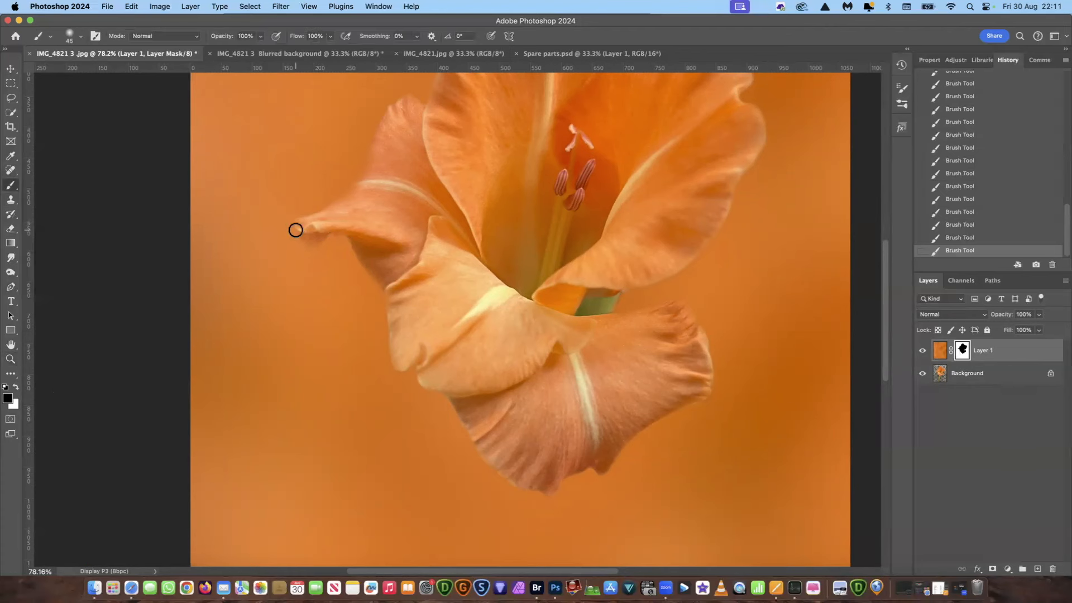
{"action": "left_click_drag", "start_coordinate": [298, 236], "coordinate": [321, 236]}
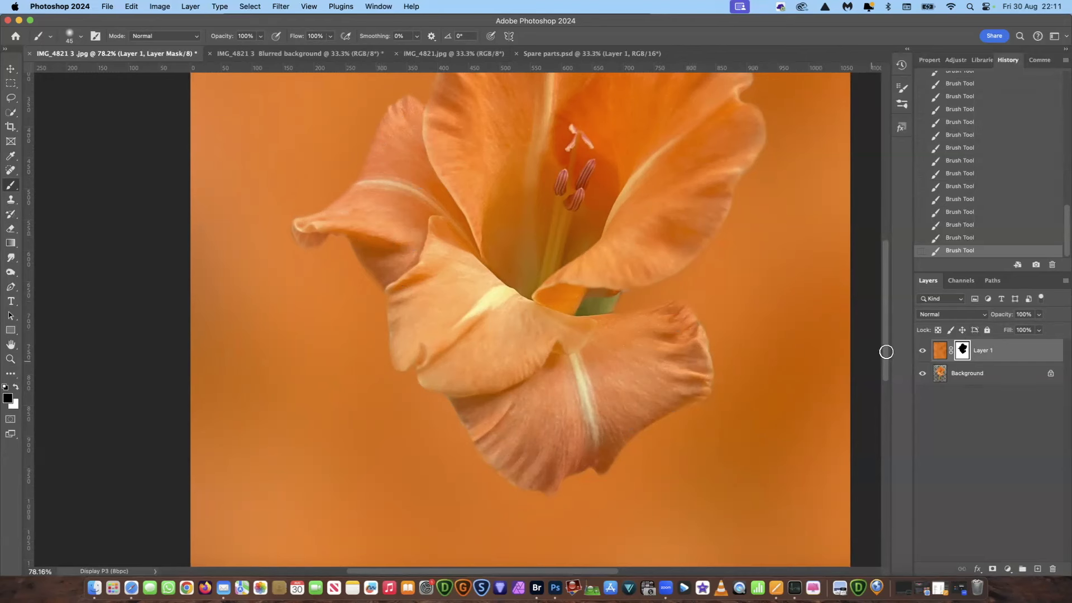
Step: Switch to white and paint on the mask over the green patch between the right and lower petals with a 35-pixel brush
{"action": "mouse_move", "coordinate": [887, 360]}
{"action": "left_mouse_down"}
{"action": "mouse_move", "coordinate": [885, 317]}
{"action": "mouse_move", "coordinate": [887, 360]}
{"action": "left_mouse_up"}
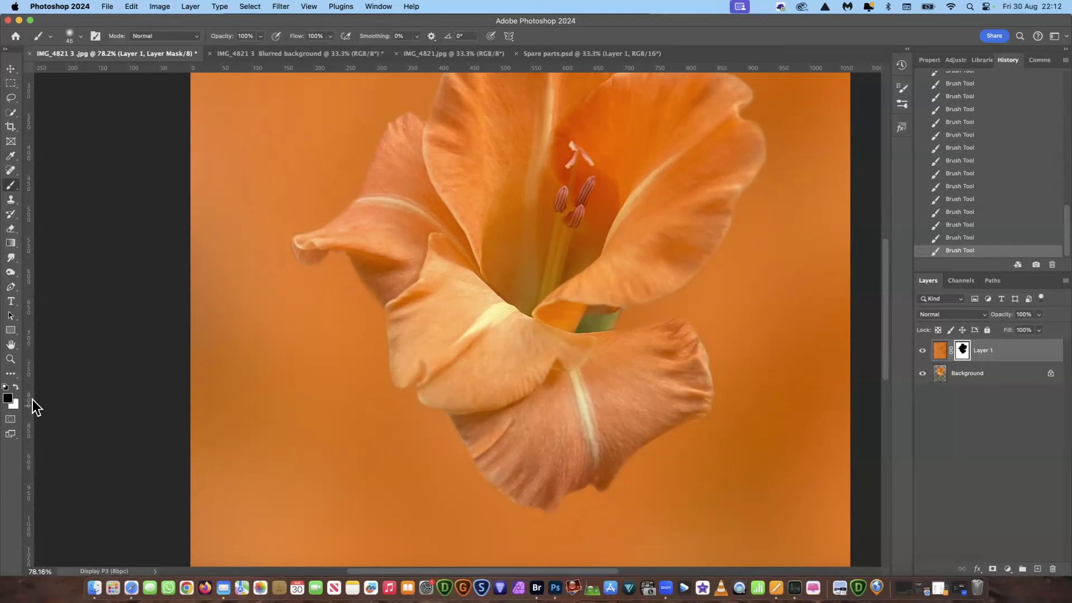
{"action": "key", "text": "x"}
{"action": "left_click_drag", "start_coordinate": [887, 343], "coordinate": [895, 303]}
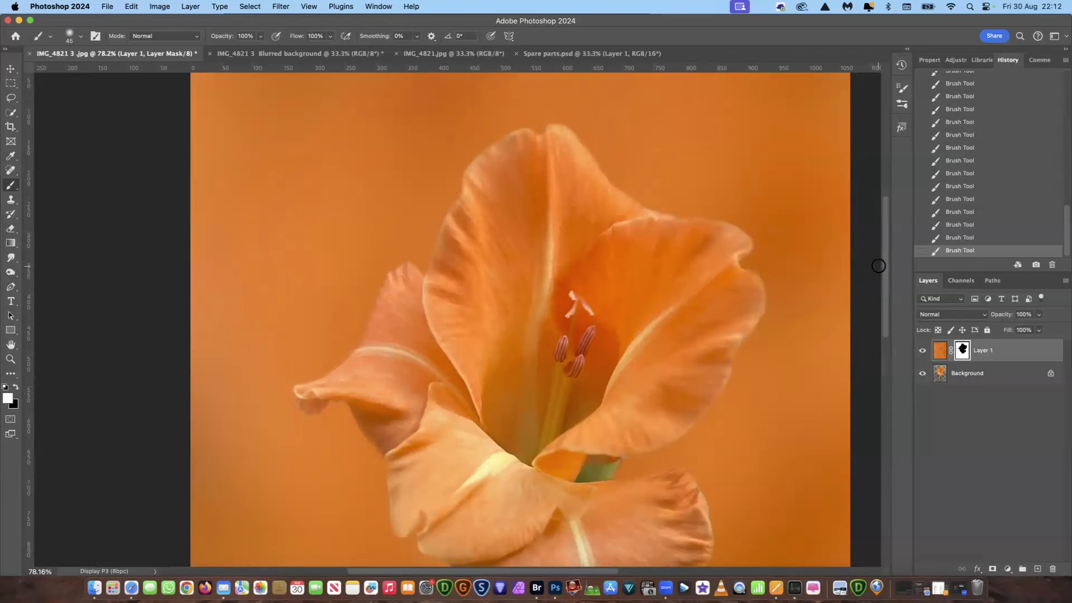
{"action": "scroll", "coordinate": [887, 279], "scroll_direction": "down", "scroll_amount": 5}
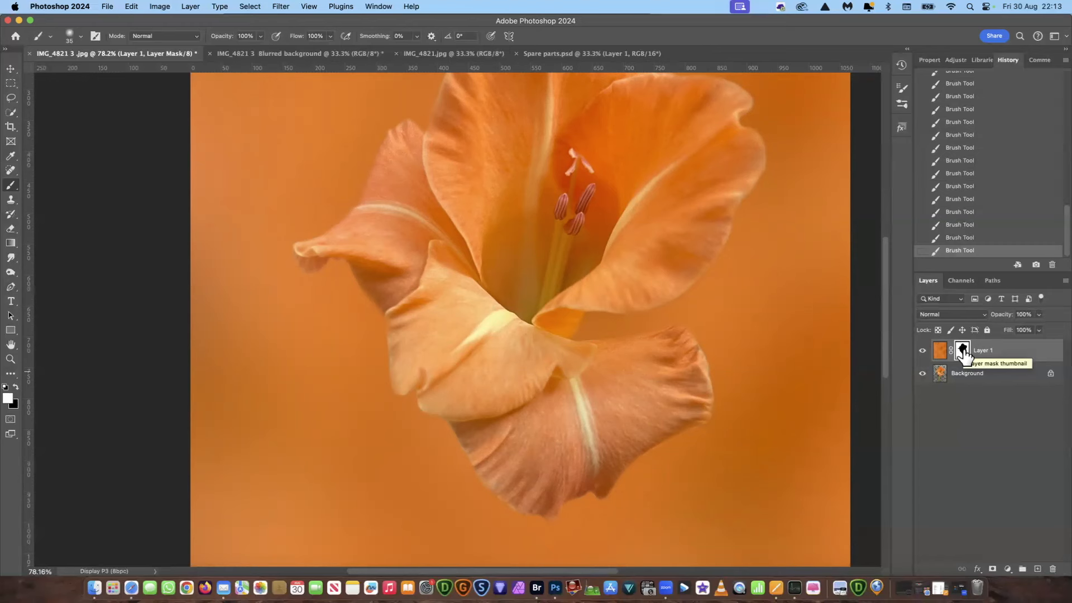
Step: Isolate the layer mask and paint black over the grey areas inside the left and right petals, enlarging the brush to 70 pixels
{"action": "left_click", "coordinate": [963, 351], "text": "alt"}
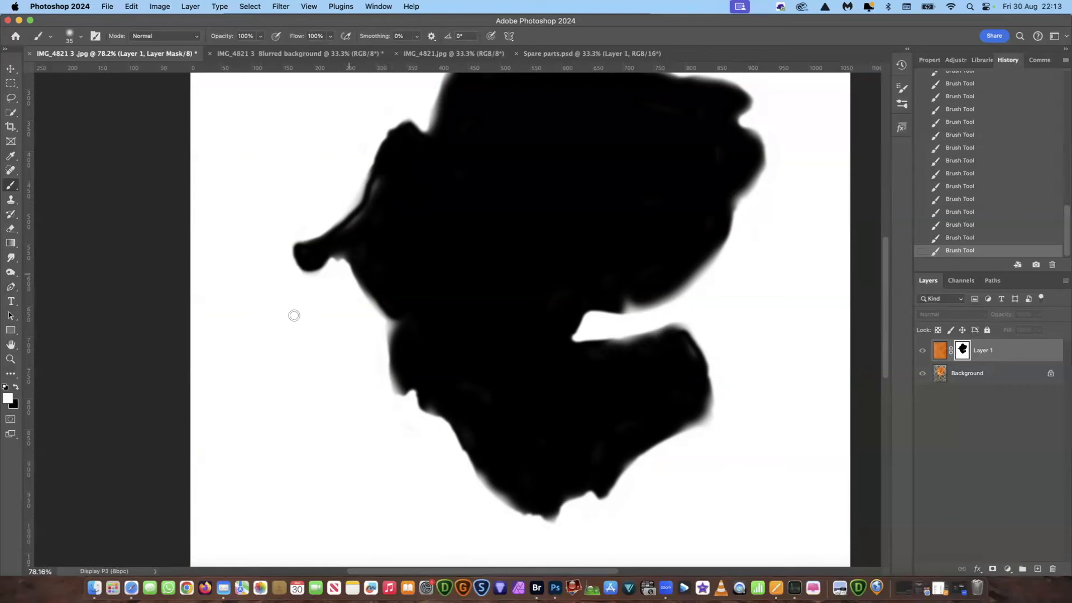
{"action": "key", "text": "x"}
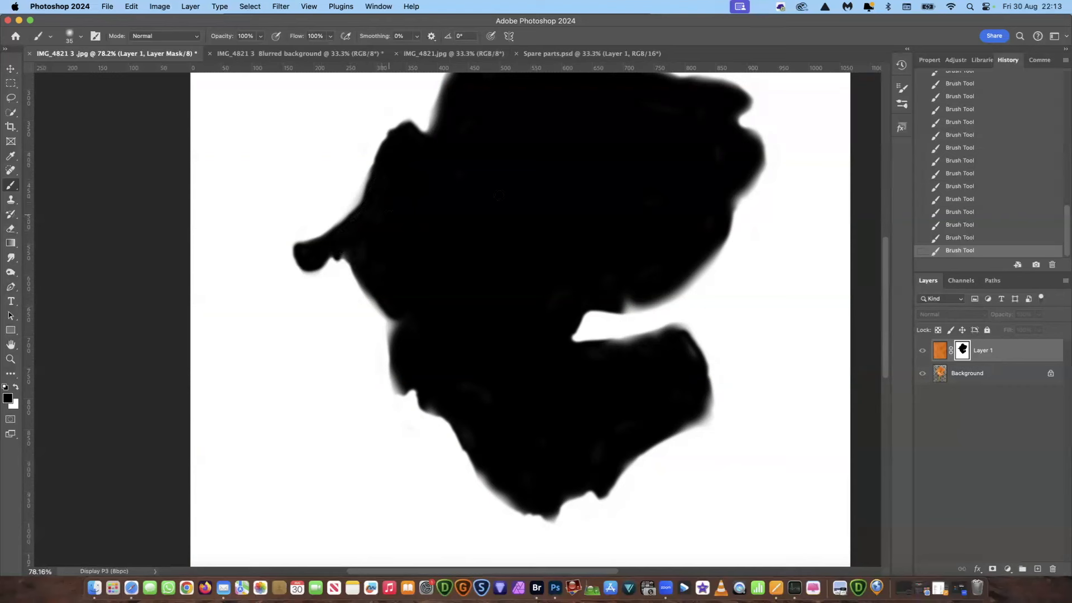
{"action": "key", "text": "bracketright"}
{"action": "key", "text": "bracketright"}
{"action": "key", "text": "bracketright"}
{"action": "key", "text": "bracketright"}
{"action": "mouse_move", "coordinate": [643, 297]}
{"action": "left_mouse_down"}
{"action": "mouse_move", "coordinate": [674, 287]}
{"action": "mouse_move", "coordinate": [701, 258]}
{"action": "mouse_move", "coordinate": [747, 170]}
{"action": "left_mouse_up"}
{"action": "scroll", "coordinate": [749, 160], "scroll_direction": "up", "scroll_amount": 1}
{"action": "scroll", "coordinate": [748, 160], "scroll_direction": "left", "scroll_amount": 1}
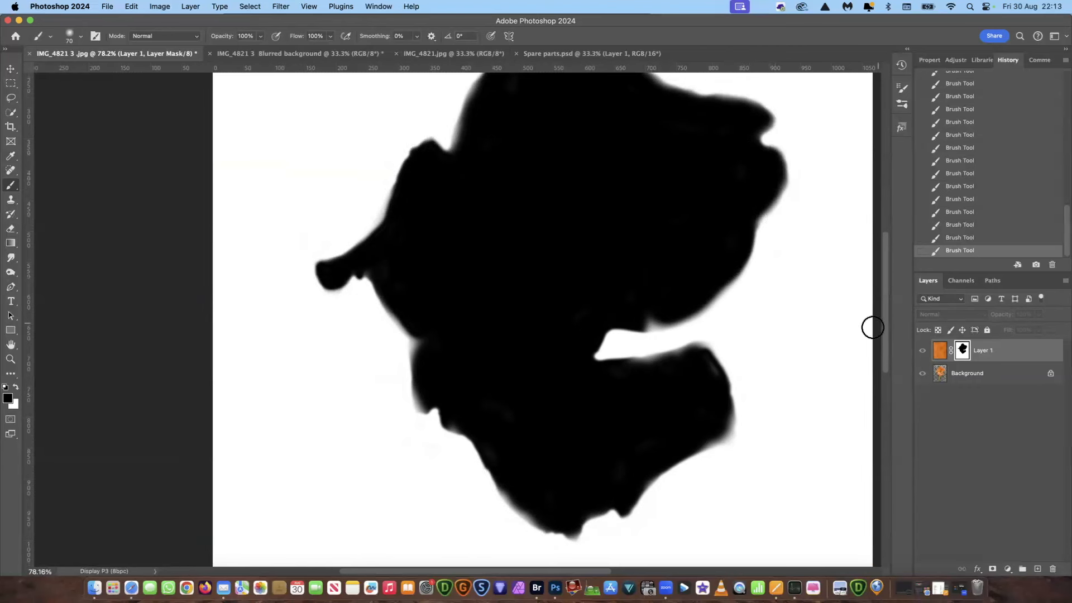
Step: Paint black over the remaining grey patches inside the flower shape, including the lower right petal, and return to the normal view
{"action": "left_click_drag", "start_coordinate": [886, 328], "coordinate": [891, 298]}
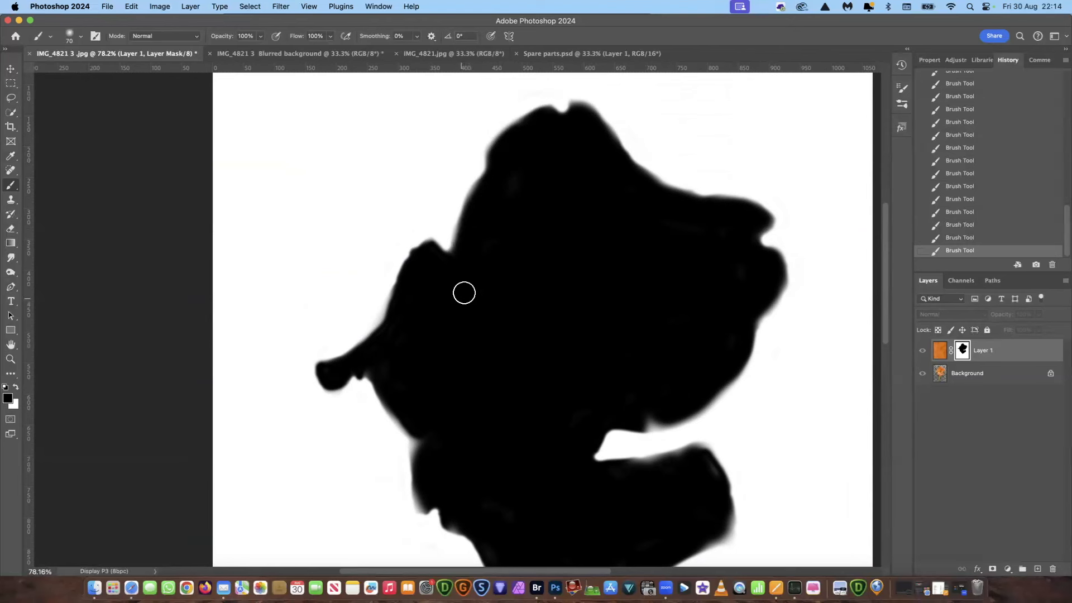
{"action": "left_click_drag", "start_coordinate": [888, 283], "coordinate": [882, 324]}
{"action": "mouse_move", "coordinate": [398, 253]}
{"action": "left_mouse_down"}
{"action": "mouse_move", "coordinate": [427, 288]}
{"action": "mouse_move", "coordinate": [416, 313]}
{"action": "mouse_move", "coordinate": [422, 354]}
{"action": "mouse_move", "coordinate": [448, 328]}
{"action": "mouse_move", "coordinate": [452, 374]}
{"action": "mouse_move", "coordinate": [503, 378]}
{"action": "mouse_move", "coordinate": [544, 469]}
{"action": "left_mouse_up"}
{"action": "mouse_move", "coordinate": [612, 330]}
{"action": "left_mouse_down"}
{"action": "mouse_move", "coordinate": [677, 307]}
{"action": "mouse_move", "coordinate": [634, 313]}
{"action": "mouse_move", "coordinate": [699, 301]}
{"action": "mouse_move", "coordinate": [718, 349]}
{"action": "left_mouse_up"}
{"action": "mouse_move", "coordinate": [629, 255]}
{"action": "left_mouse_down"}
{"action": "mouse_move", "coordinate": [636, 273]}
{"action": "mouse_move", "coordinate": [662, 271]}
{"action": "mouse_move", "coordinate": [686, 220]}
{"action": "left_mouse_up"}
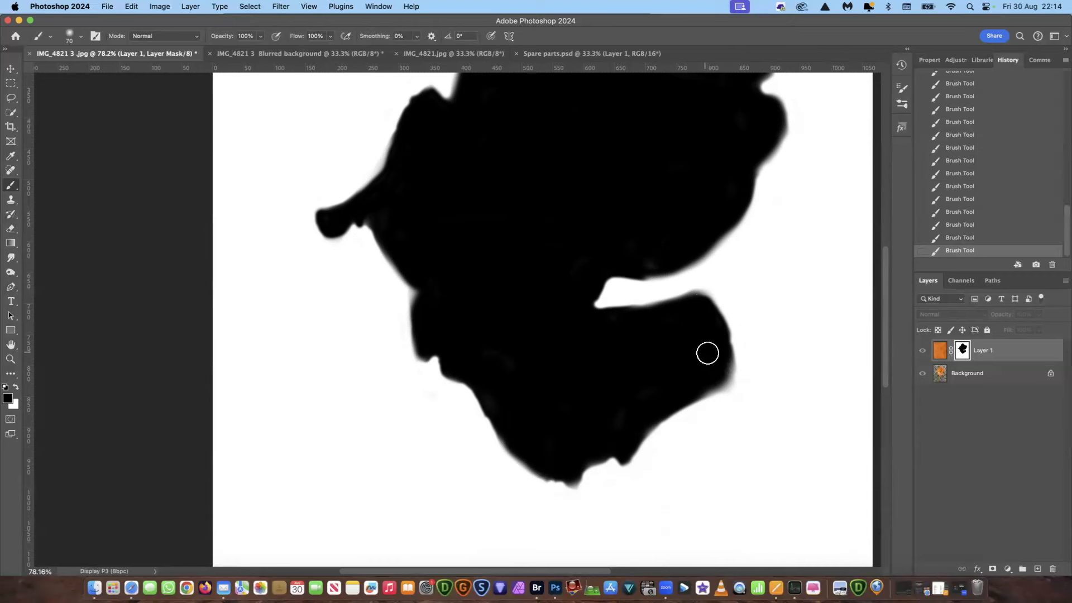
{"action": "left_click_drag", "start_coordinate": [720, 362], "coordinate": [709, 385]}
{"action": "left_click", "coordinate": [962, 351], "text": "alt"}
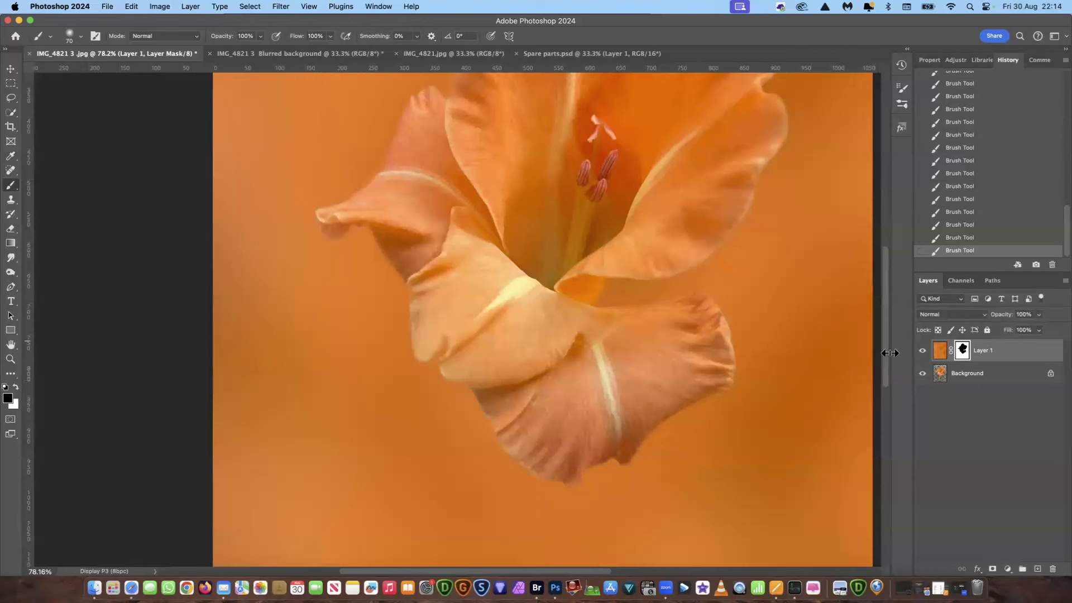
{"action": "mouse_move", "coordinate": [886, 363]}
{"action": "left_mouse_down"}
{"action": "mouse_move", "coordinate": [884, 307]}
{"action": "mouse_move", "coordinate": [892, 350]}
{"action": "left_mouse_up"}
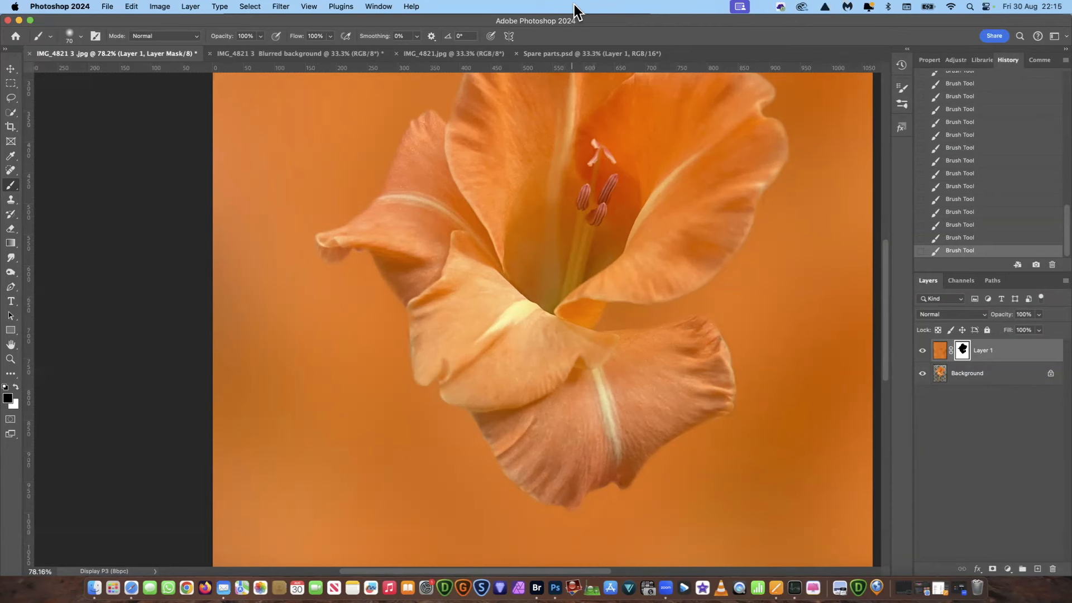
Step: Copy the "11 Tulip stem and leaf" layer from Spare parts.psd into IMG_4821 3.jpg, accepting the bit-depth and colour-profile conversion
{"action": "left_click", "coordinate": [603, 55]}
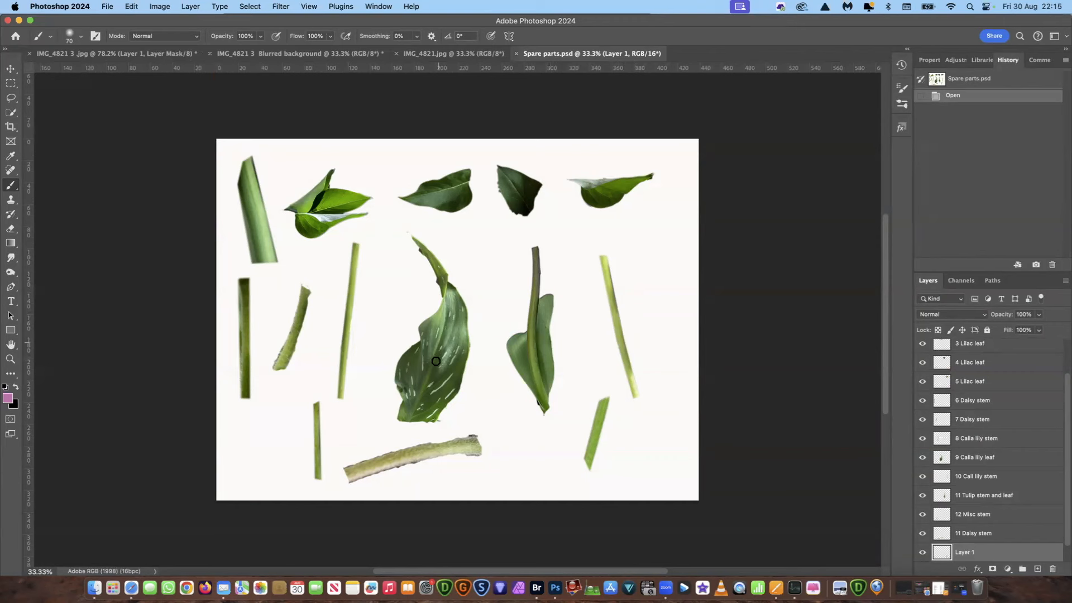
{"action": "left_click", "coordinate": [1012, 503]}
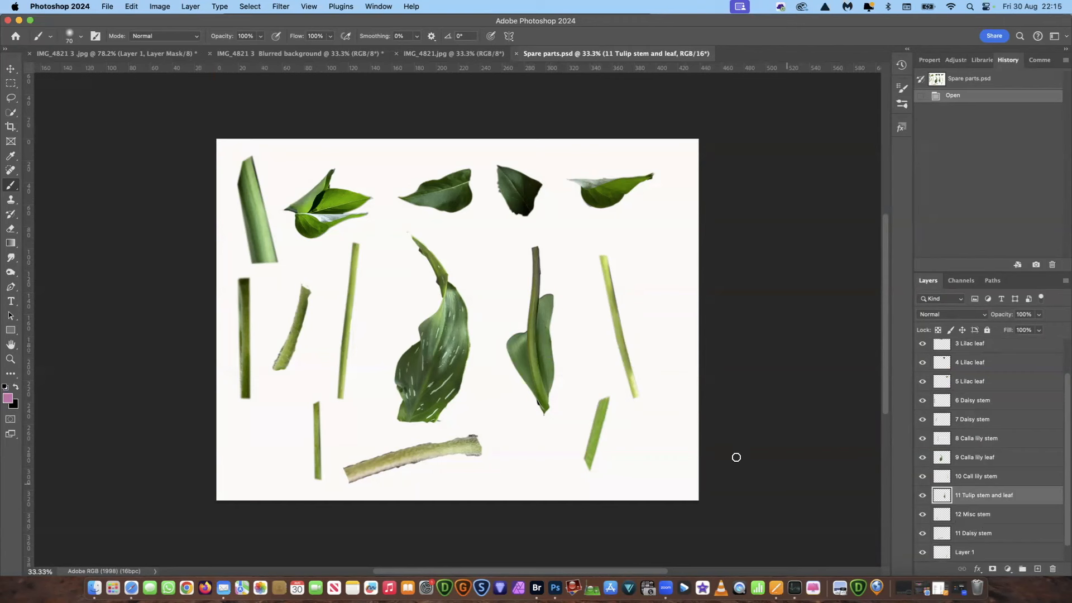
{"action": "left_click", "coordinate": [11, 71]}
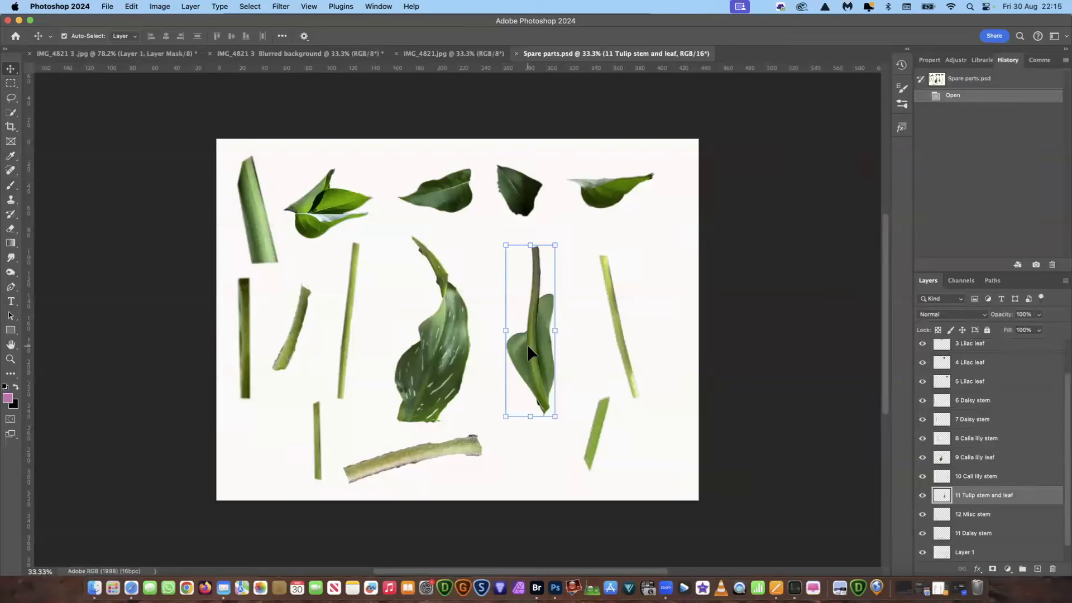
{"action": "left_click_drag", "start_coordinate": [531, 344], "coordinate": [143, 48]}
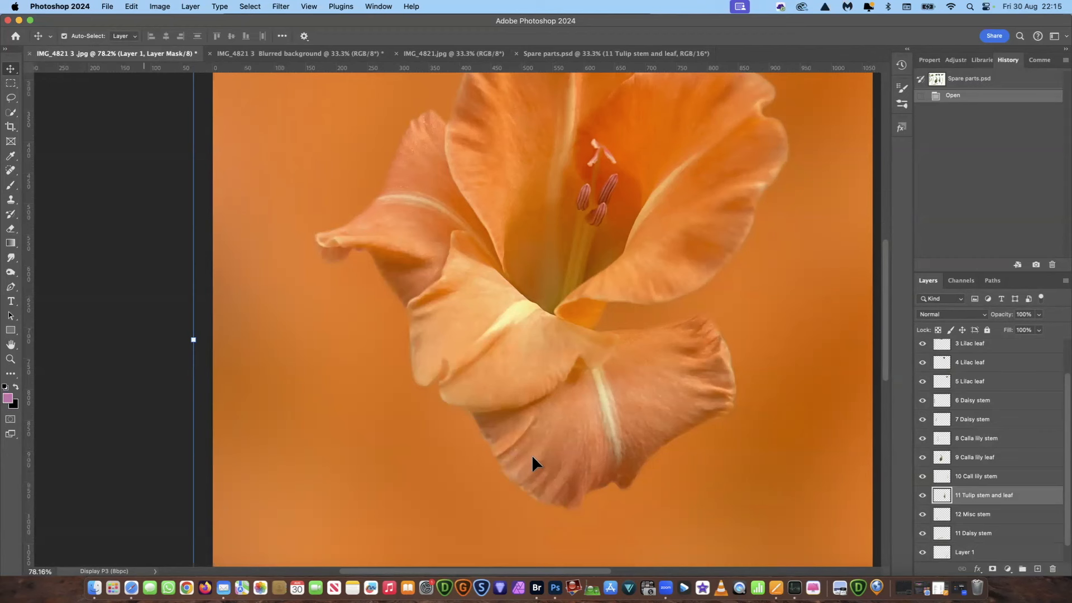
{"action": "left_click_drag", "start_coordinate": [532, 454], "coordinate": [531, 457]}
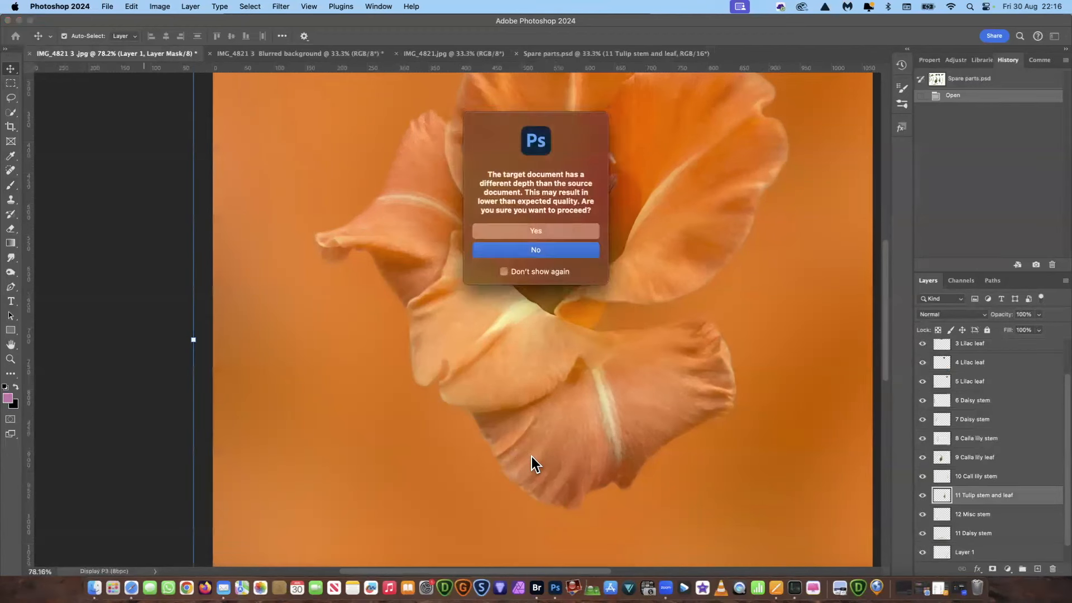
{"action": "left_click", "coordinate": [541, 231]}
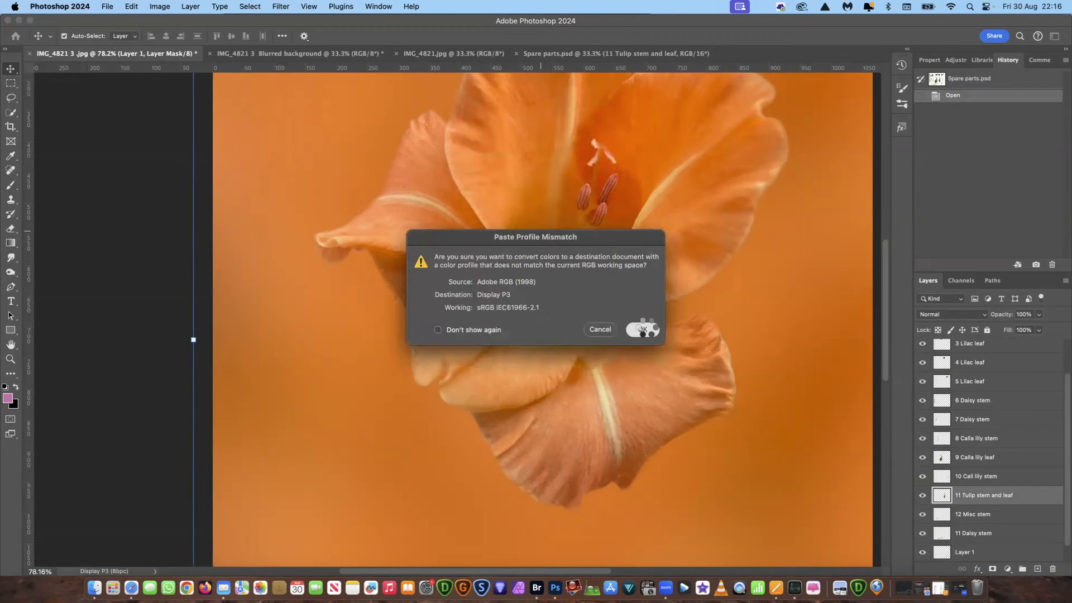
{"action": "left_click", "coordinate": [642, 331]}
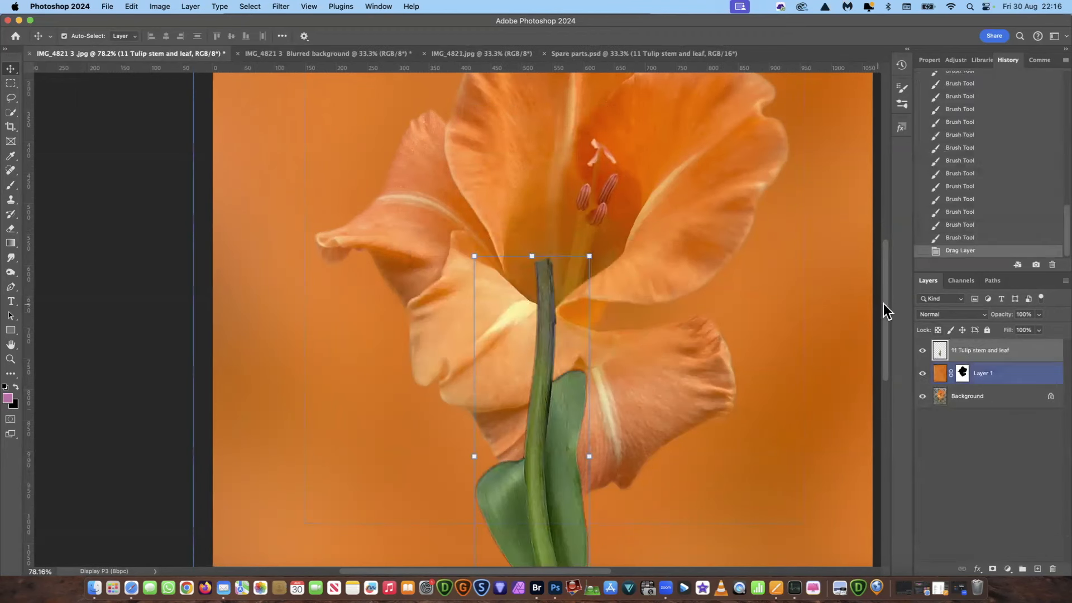
{"action": "scroll", "coordinate": [891, 329], "scroll_direction": "down", "scroll_amount": 5}
{"action": "scroll", "coordinate": [893, 355], "scroll_direction": "down", "scroll_amount": 2}
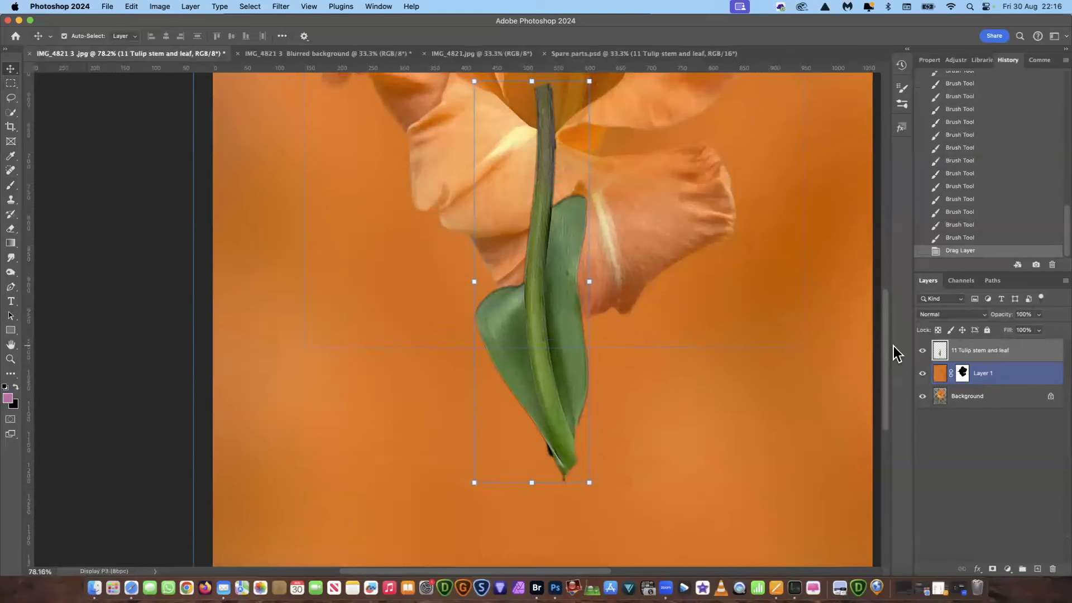
{"action": "left_click", "coordinate": [11, 359]}
{"action": "left_click_drag", "start_coordinate": [620, 290], "coordinate": [591, 299]}
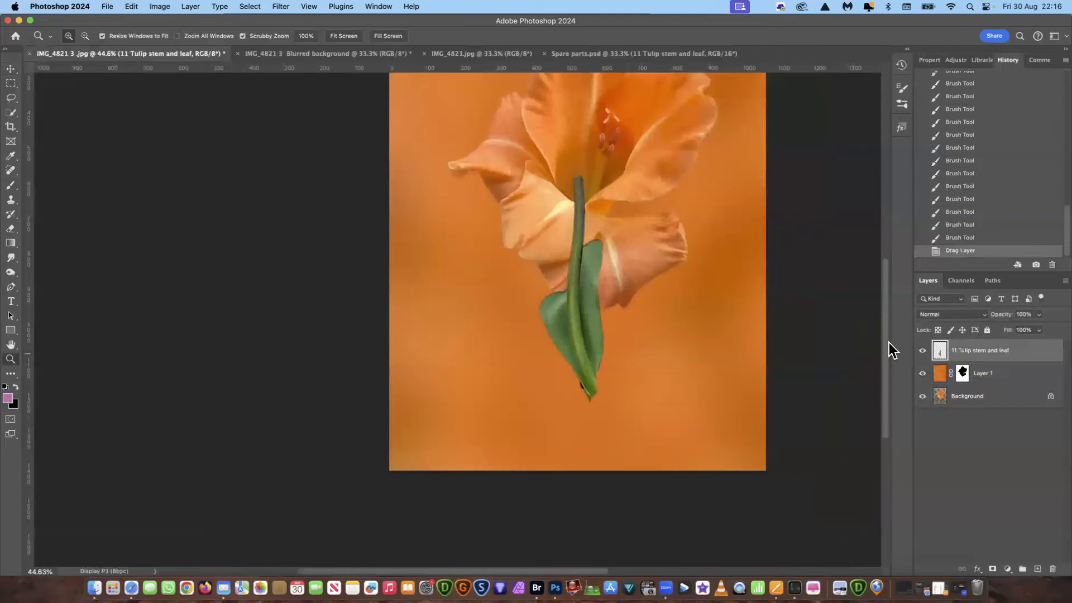
Step: Move the tulip stem and leaf below the flower, overlapping the lowest petal, and scale it down proportionally to about 79%
{"action": "left_click_drag", "start_coordinate": [886, 337], "coordinate": [886, 314]}
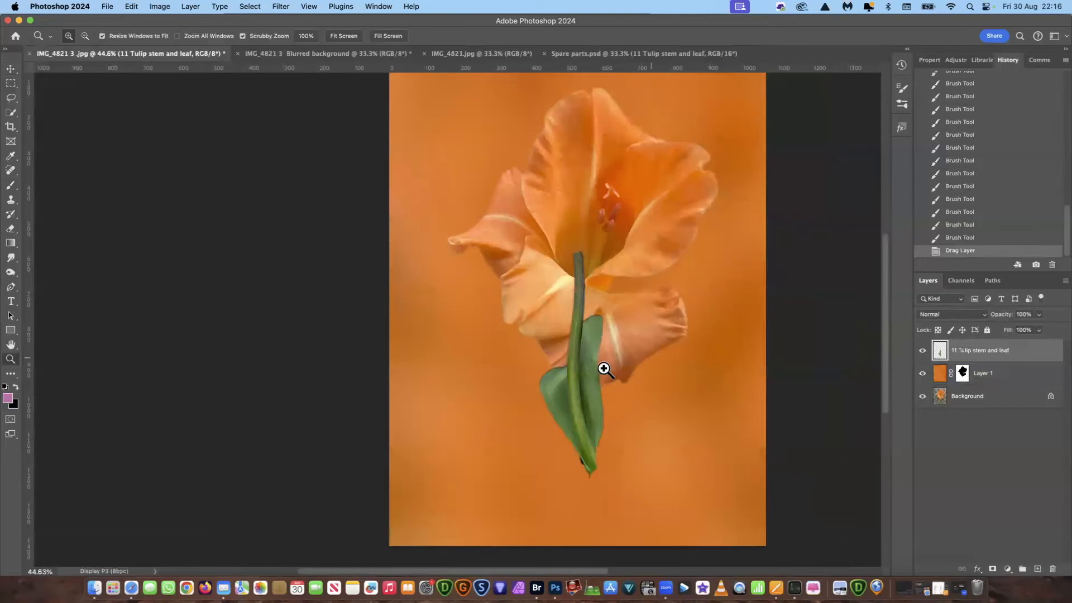
{"action": "left_click", "coordinate": [11, 68]}
{"action": "left_click_drag", "start_coordinate": [574, 360], "coordinate": [586, 424]}
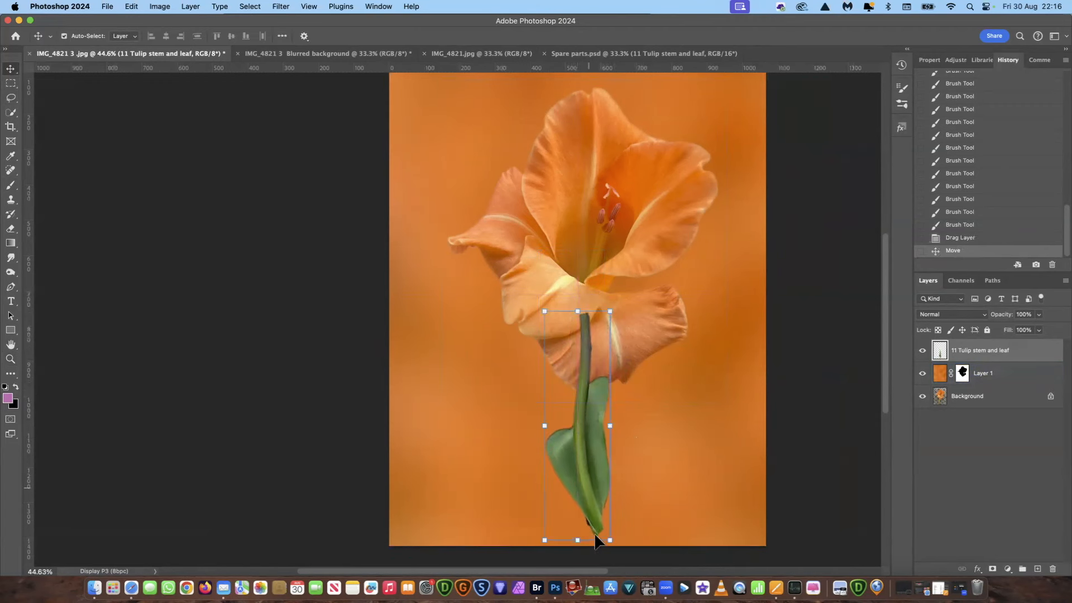
{"action": "left_click_drag", "start_coordinate": [610, 540], "coordinate": [585, 502]}
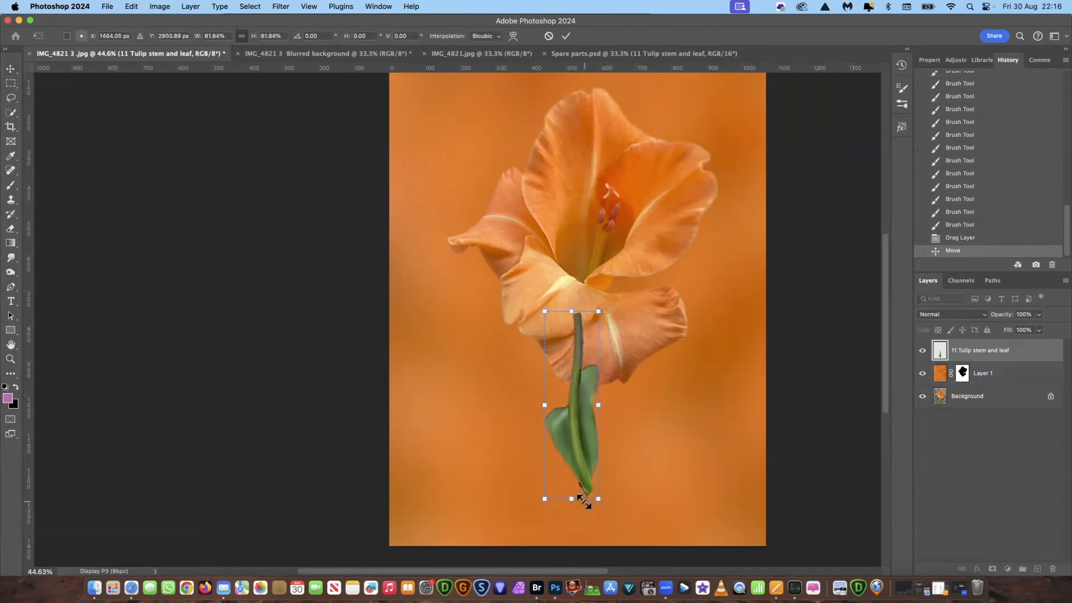
{"action": "left_click_drag", "start_coordinate": [578, 387], "coordinate": [597, 427]}
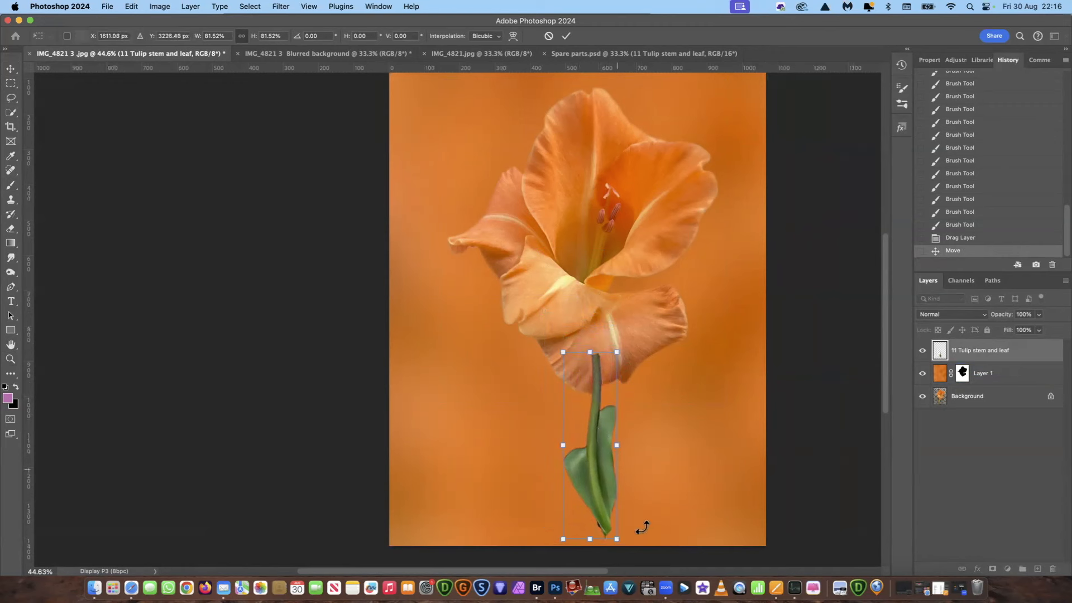
{"action": "mouse_move", "coordinate": [616, 539]}
{"action": "left_mouse_down"}
{"action": "mouse_move", "coordinate": [611, 521]}
{"action": "mouse_move", "coordinate": [614, 532]}
{"action": "left_mouse_up"}
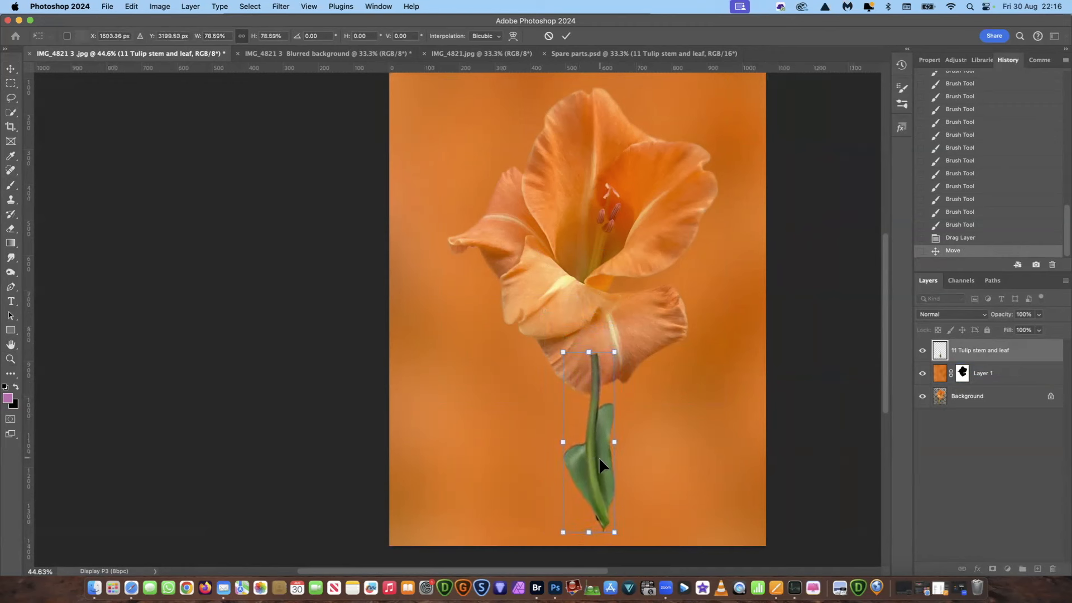
{"action": "left_click_drag", "start_coordinate": [597, 449], "coordinate": [596, 447]}
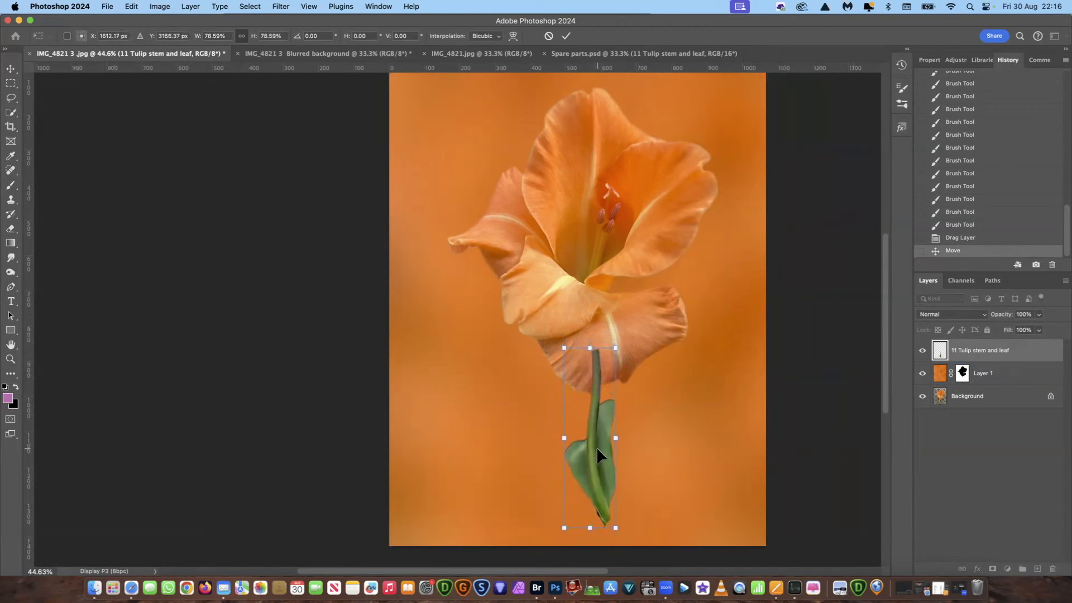
{"action": "left_click_drag", "start_coordinate": [596, 447], "coordinate": [596, 447]}
{"action": "key", "text": "Return"}
{"action": "left_click", "coordinate": [669, 454]}
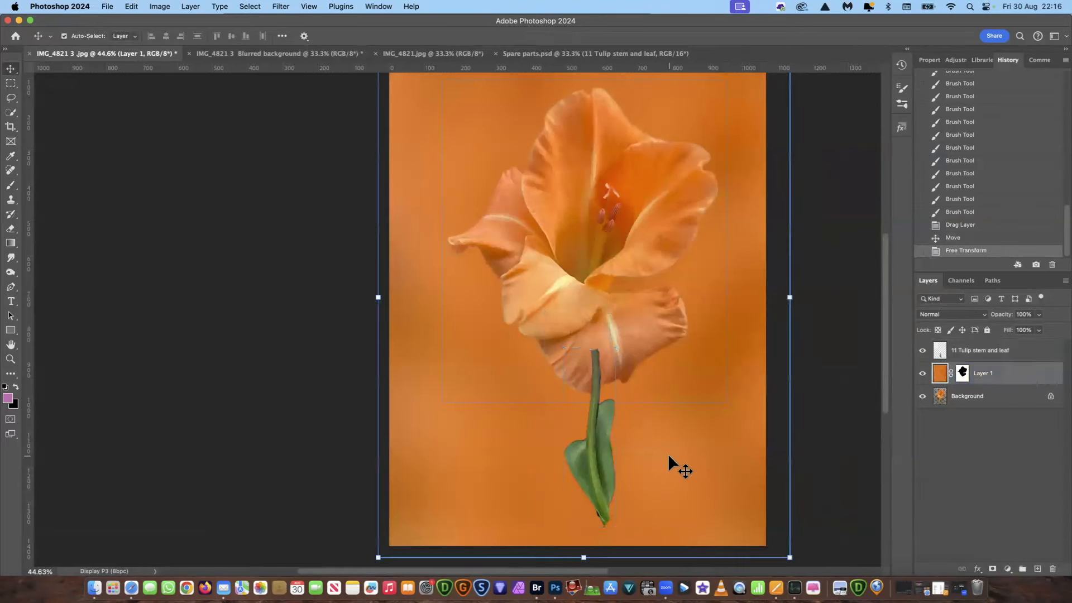
{"action": "left_click", "coordinate": [827, 426]}
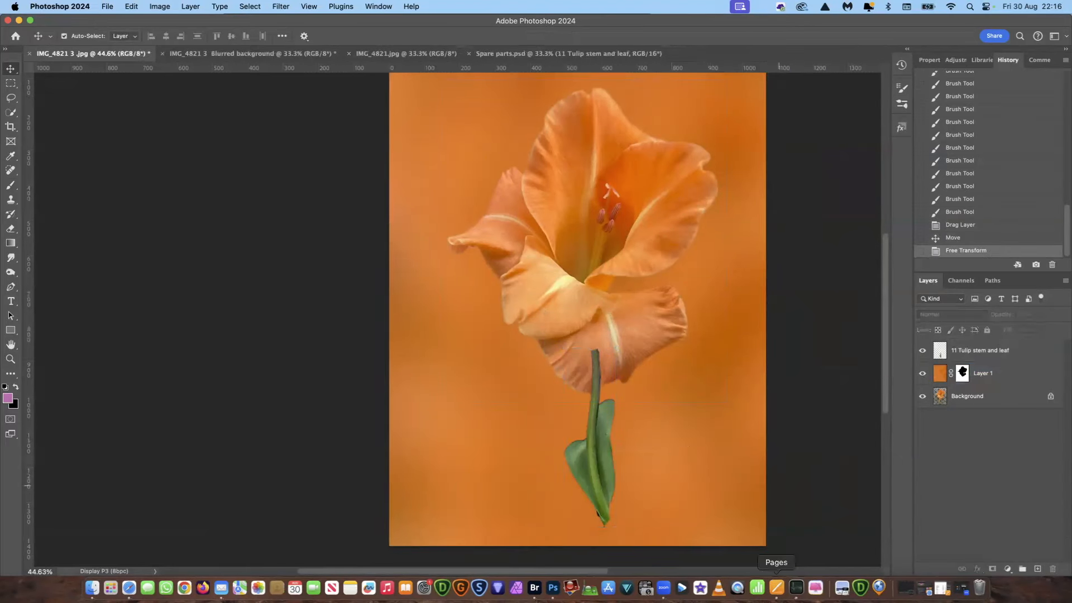
{"action": "left_click", "coordinate": [859, 292]}
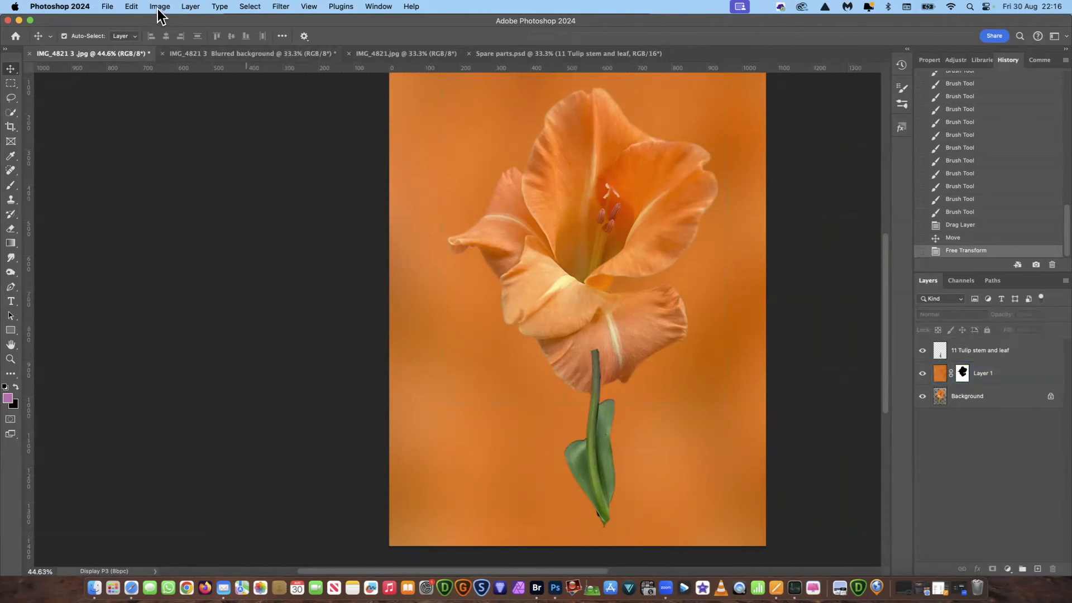
{"action": "left_click", "coordinate": [462, 334]}
{"action": "left_click", "coordinate": [601, 455]}
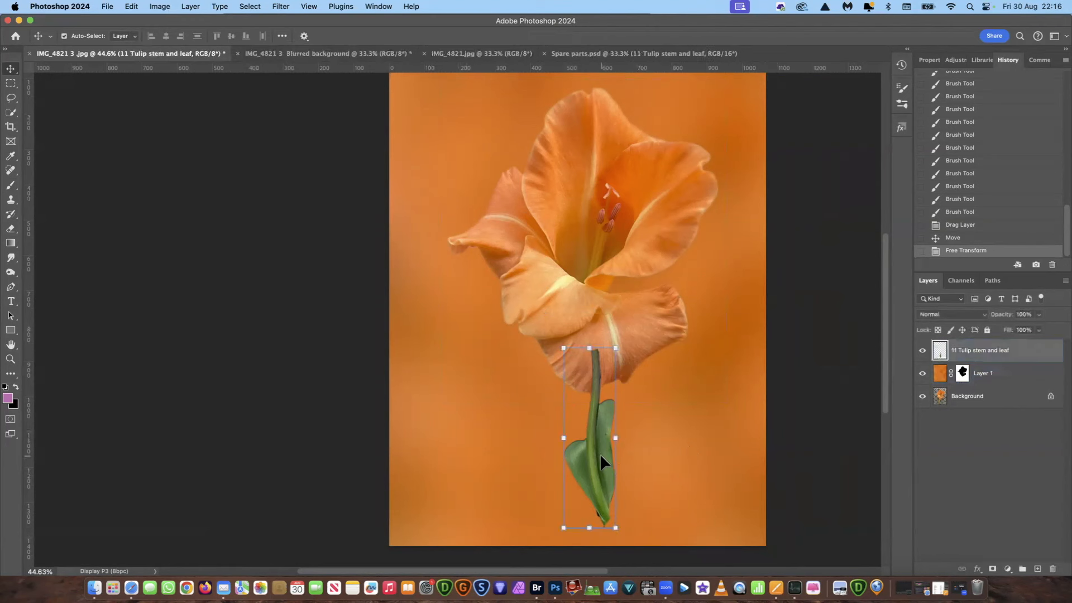
{"action": "left_click", "coordinate": [160, 6]}
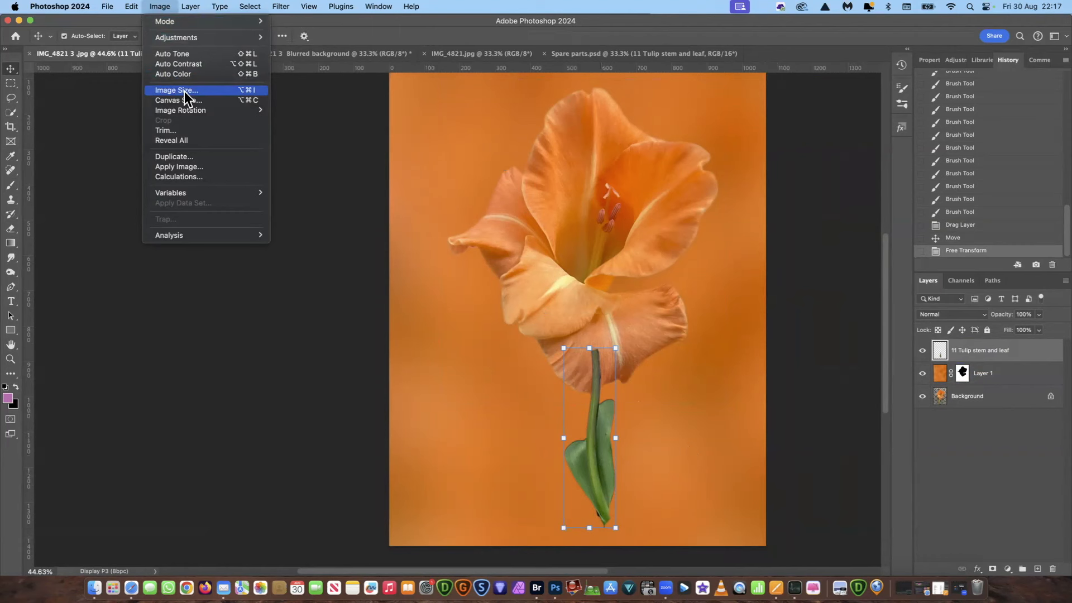
{"action": "left_click", "coordinate": [431, 458]}
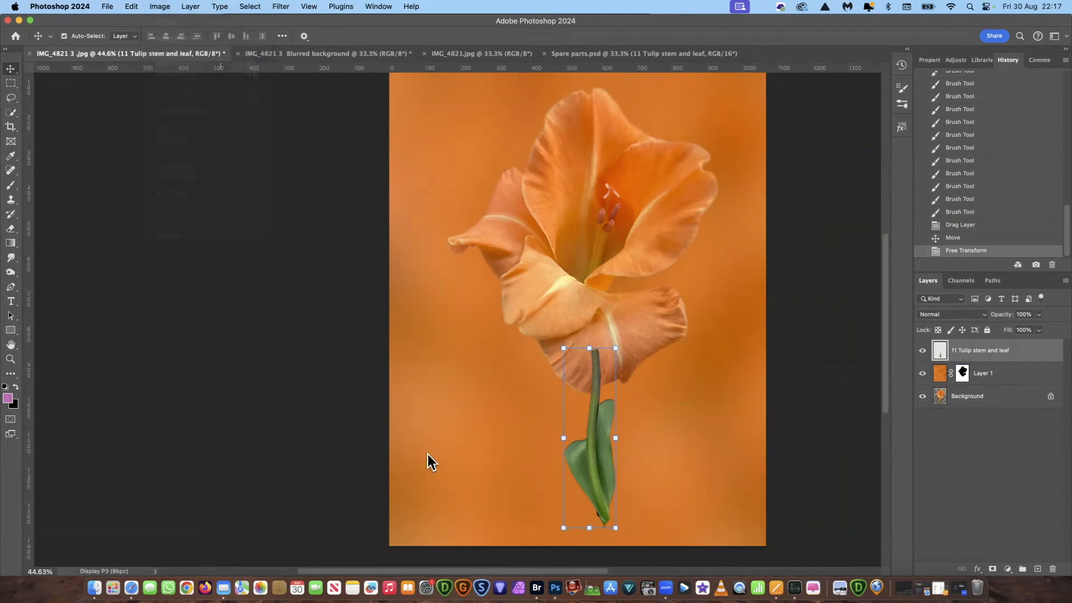
{"action": "left_click", "coordinate": [819, 318]}
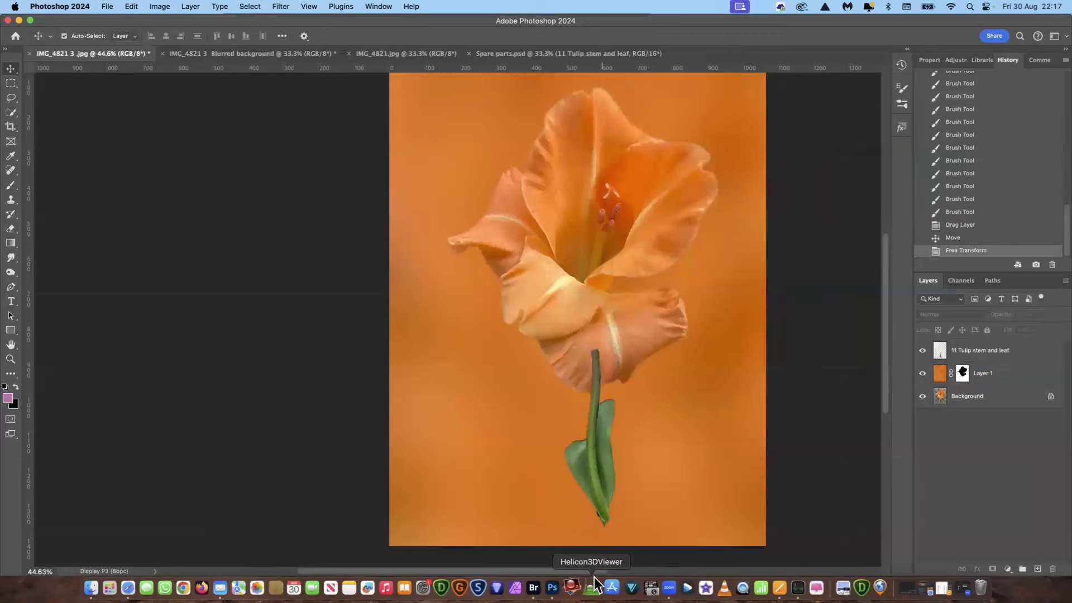
{"action": "left_click", "coordinate": [751, 555]}
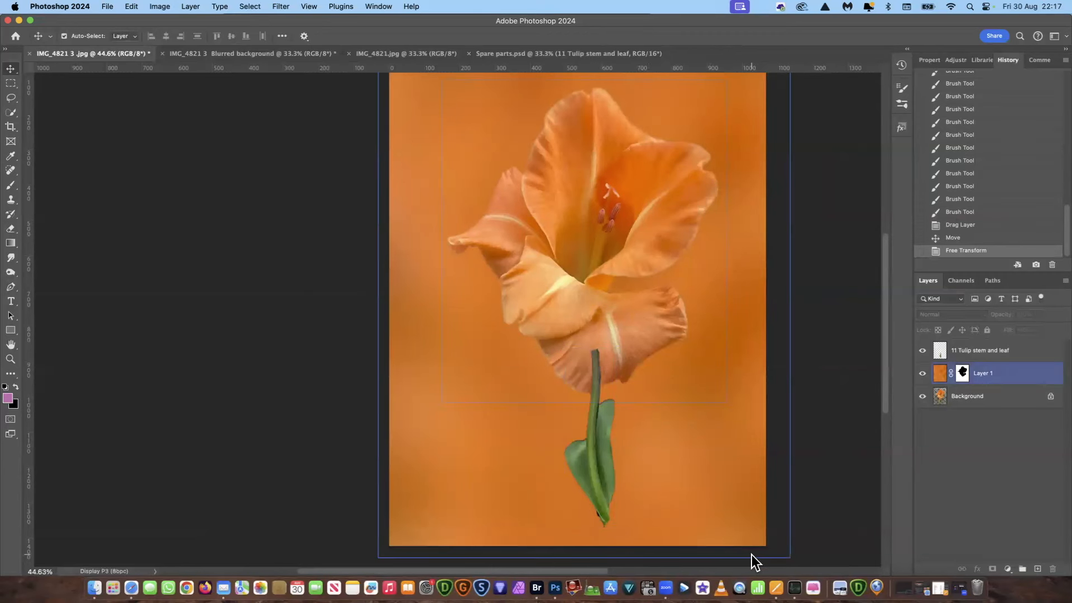
{"action": "left_click", "coordinate": [798, 484]}
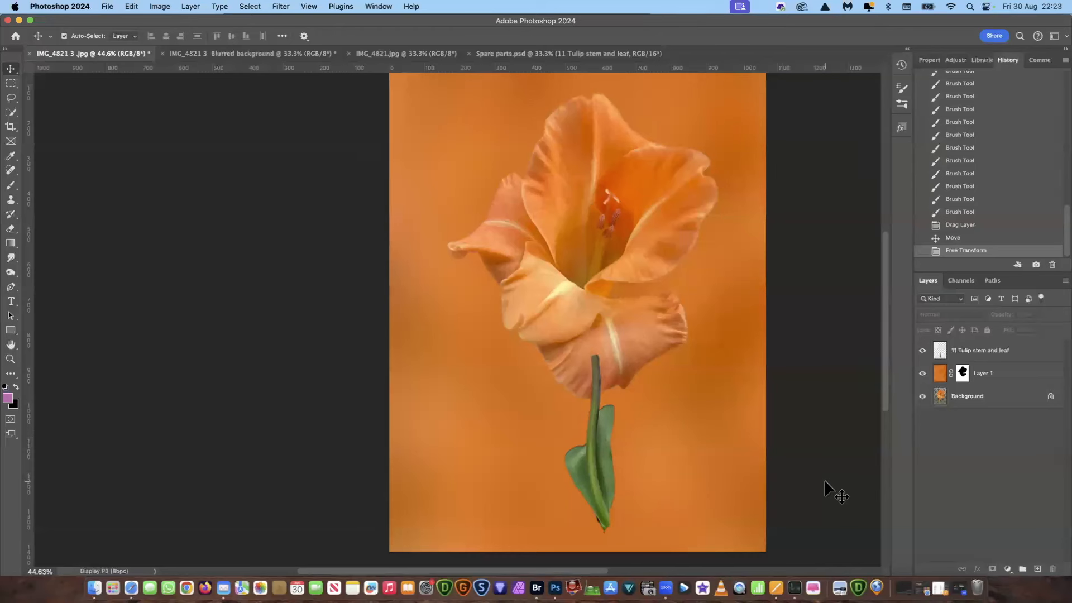
{"action": "left_click", "coordinate": [720, 438]}
{"action": "left_click", "coordinate": [843, 412]}
Step: Add a white layer mask to the "11 Tulip stem and leaf" layer
{"action": "left_click", "coordinate": [980, 354]}
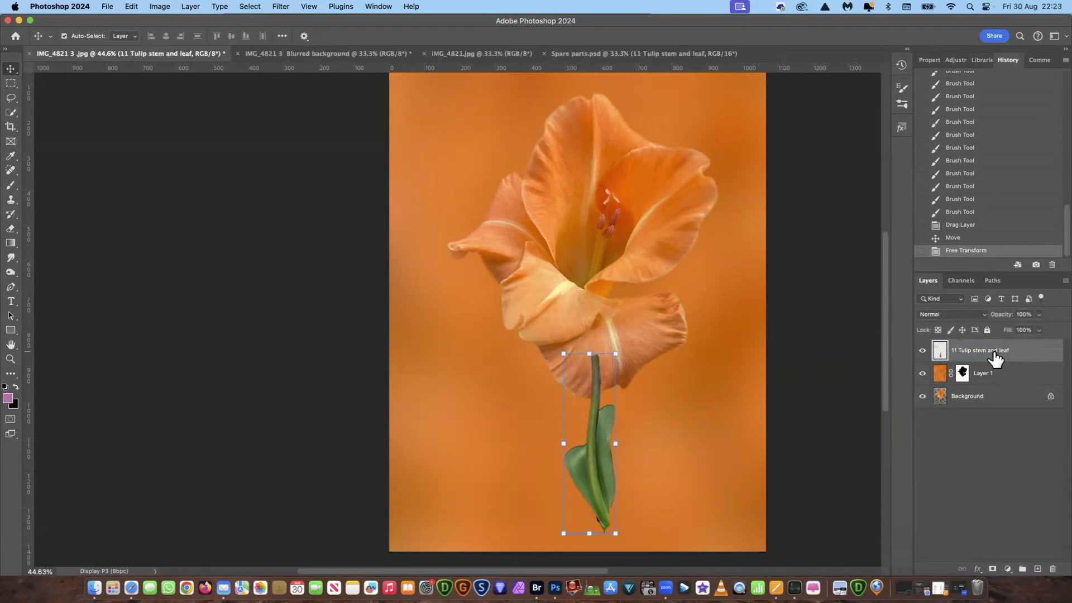
{"action": "left_click_drag", "start_coordinate": [996, 359], "coordinate": [981, 371]}
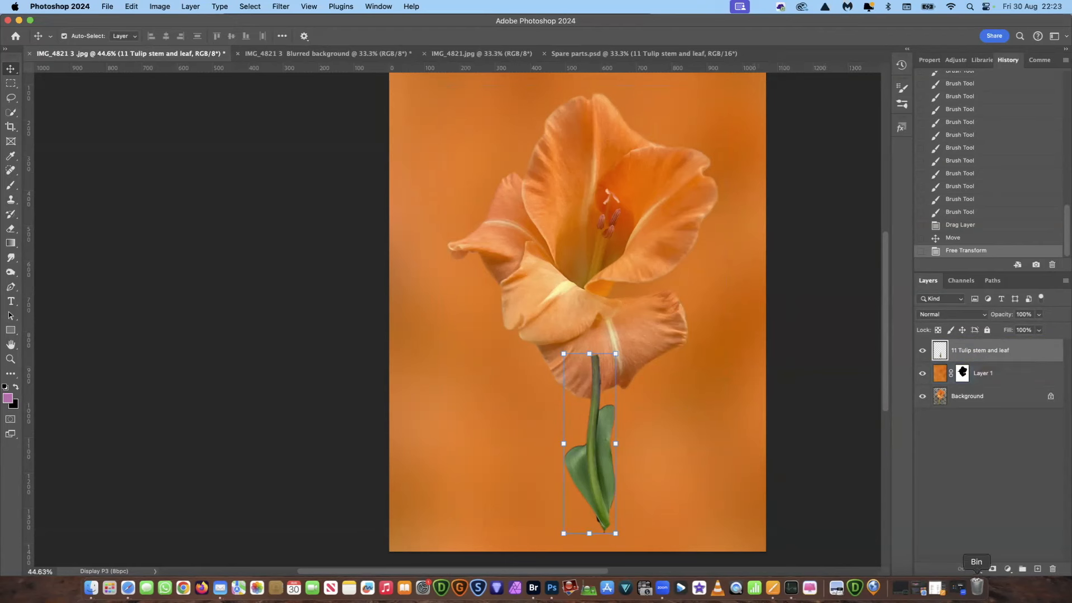
{"action": "left_click", "coordinate": [992, 570]}
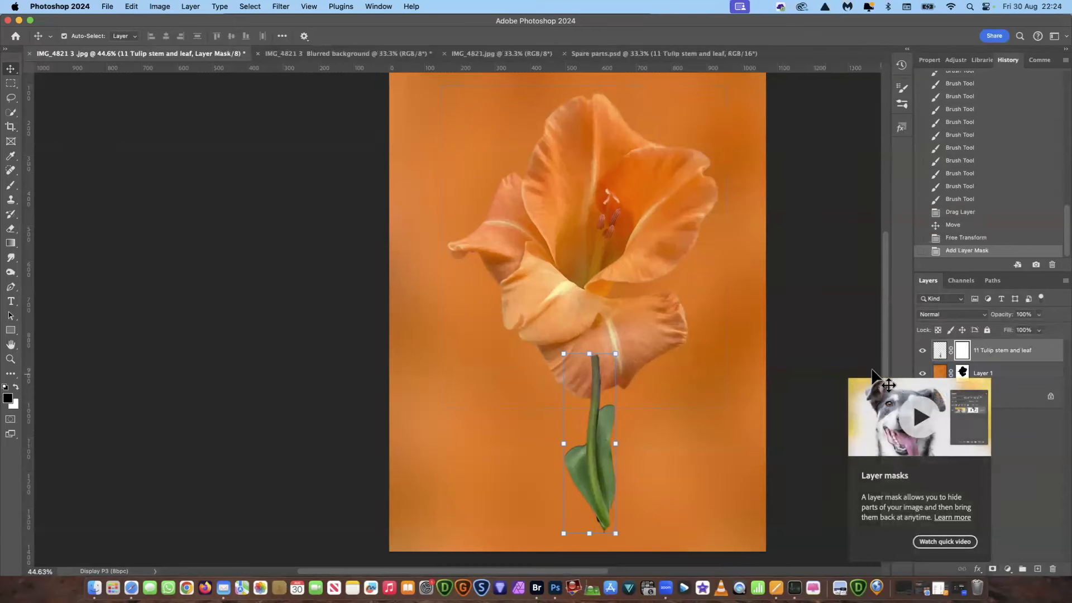
{"action": "left_click", "coordinate": [812, 405]}
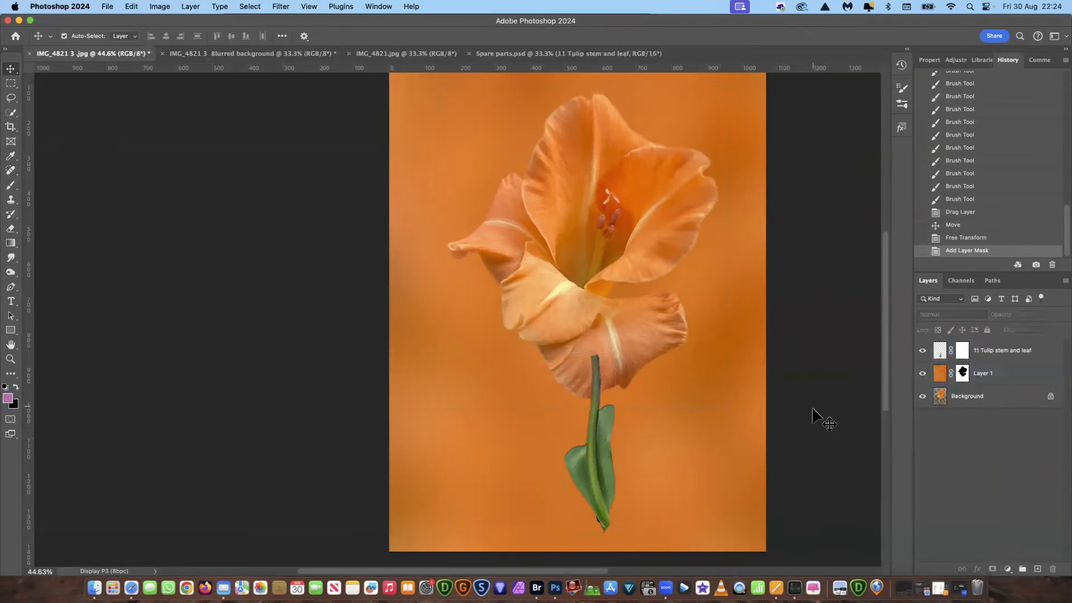
Step: Paint black on the stem layer's mask with a 70-pixel brush to hide the stem's upper end where it overlaps the lowest petal
{"action": "left_click", "coordinate": [11, 359]}
{"action": "mouse_move", "coordinate": [630, 395]}
{"action": "left_mouse_down"}
{"action": "mouse_move", "coordinate": [654, 375]}
{"action": "mouse_move", "coordinate": [636, 385]}
{"action": "left_mouse_up"}
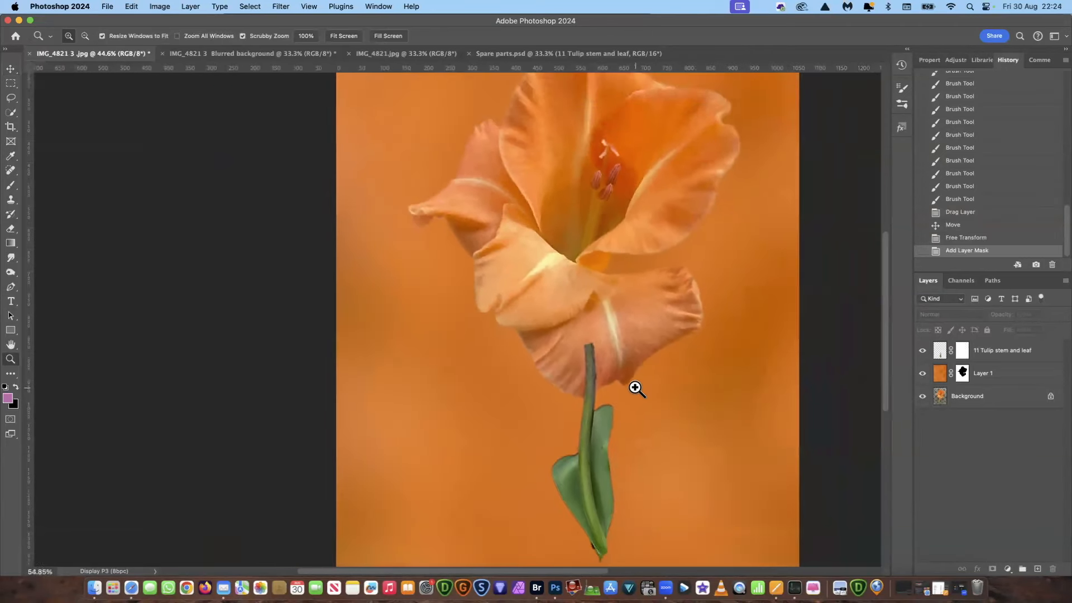
{"action": "left_click", "coordinate": [962, 351]}
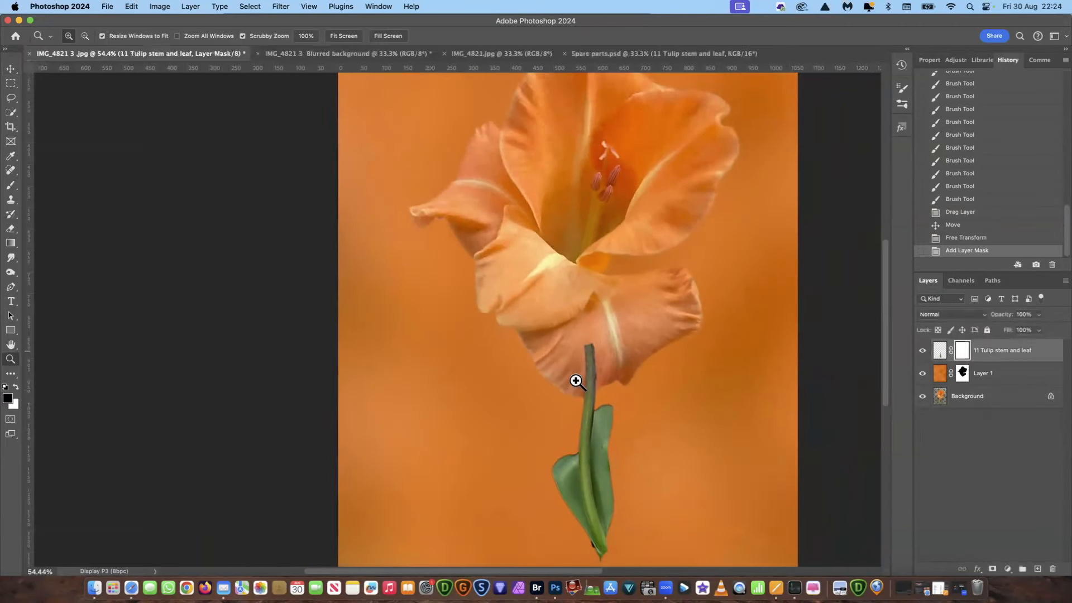
{"action": "left_click", "coordinate": [9, 400]}
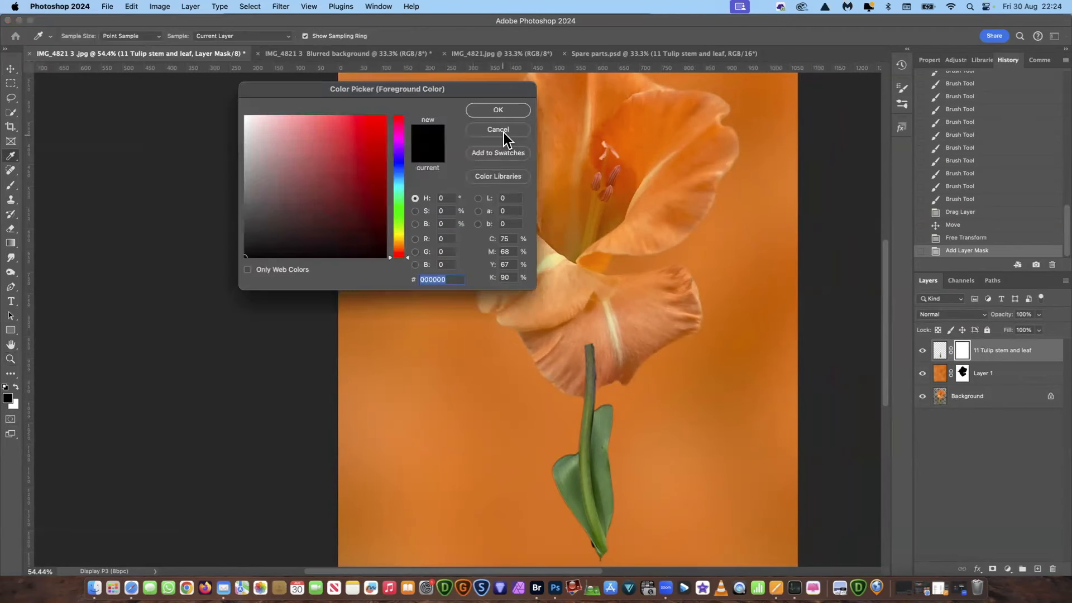
{"action": "left_click", "coordinate": [505, 110]}
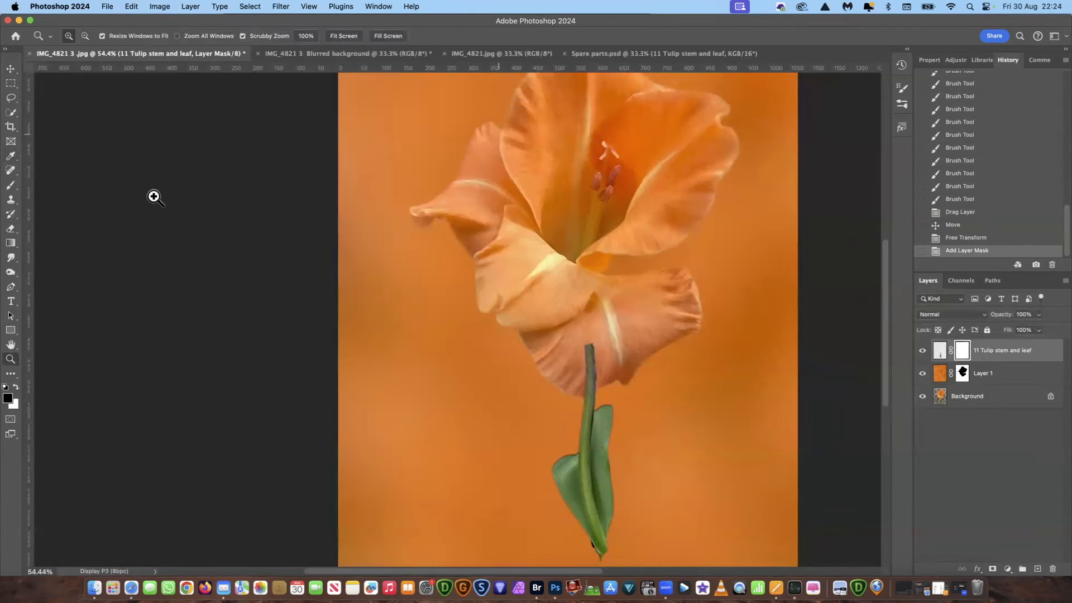
{"action": "left_click", "coordinate": [15, 184]}
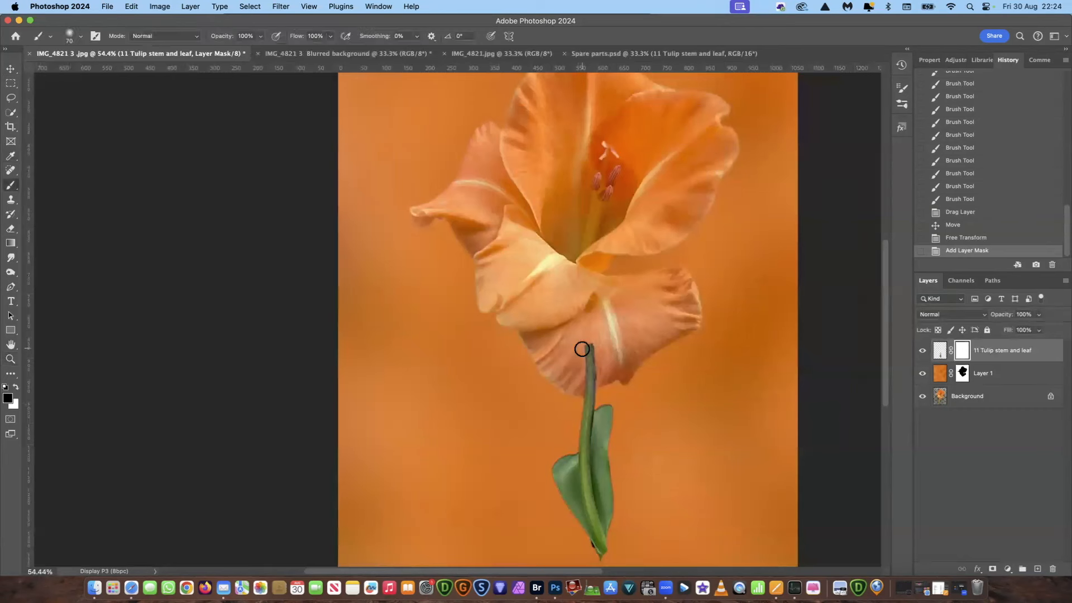
{"action": "mouse_move", "coordinate": [595, 347]}
{"action": "left_mouse_down"}
{"action": "mouse_move", "coordinate": [582, 366]}
{"action": "mouse_move", "coordinate": [605, 364]}
{"action": "mouse_move", "coordinate": [585, 393]}
{"action": "mouse_move", "coordinate": [611, 368]}
{"action": "mouse_move", "coordinate": [583, 385]}
{"action": "mouse_move", "coordinate": [571, 345]}
{"action": "left_mouse_up"}
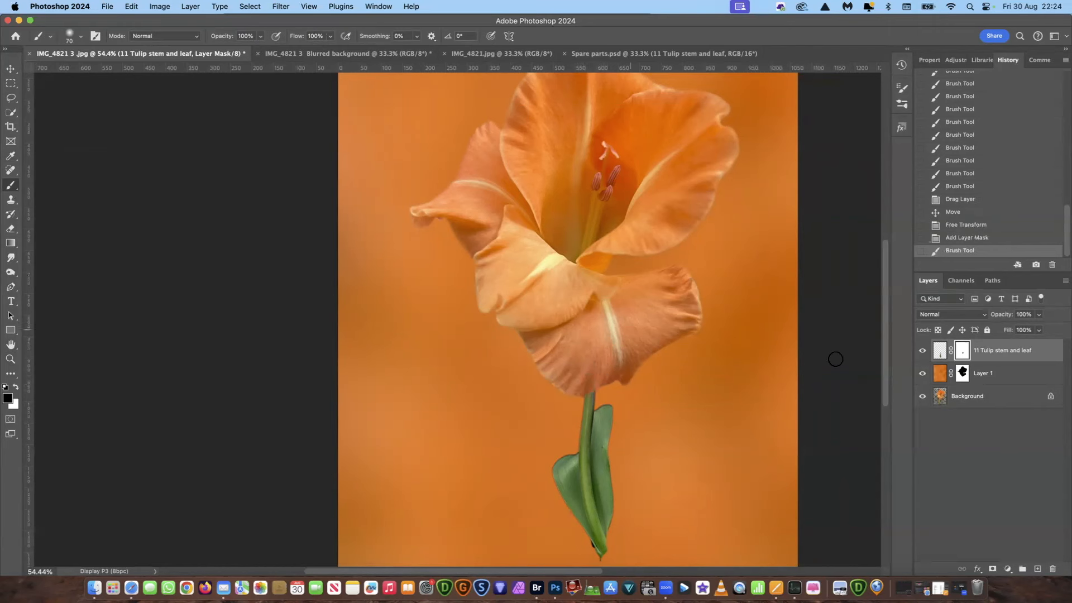
Step: Reduce the brush to 25 pixels and paint black on the mask along the right leaf's outer edge down towards the stem's base
{"action": "left_click_drag", "start_coordinate": [883, 333], "coordinate": [880, 366]}
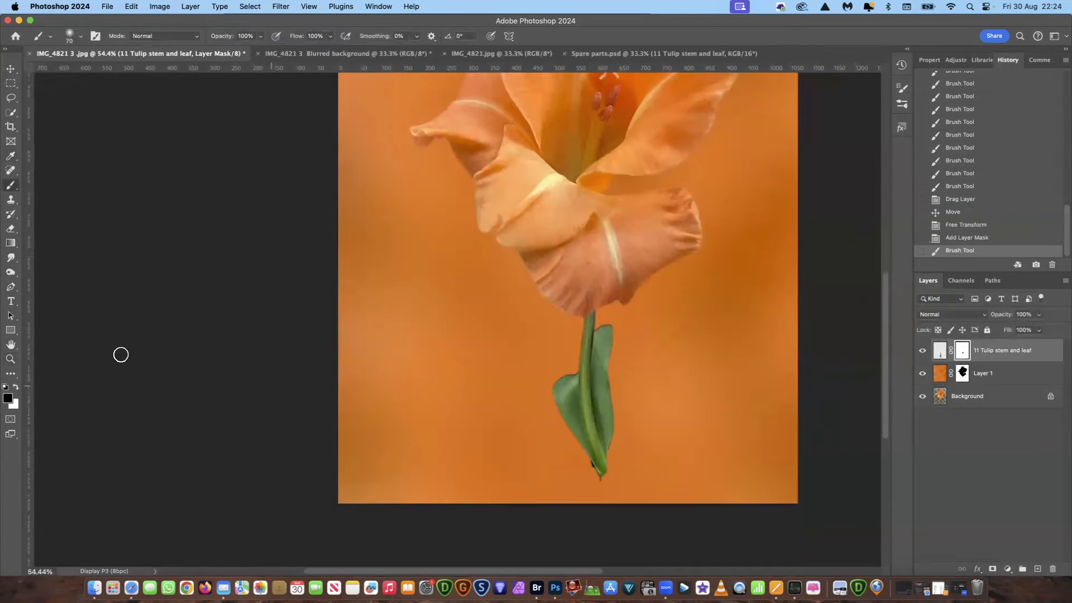
{"action": "left_click", "coordinate": [11, 359]}
{"action": "left_click_drag", "start_coordinate": [648, 364], "coordinate": [668, 351]}
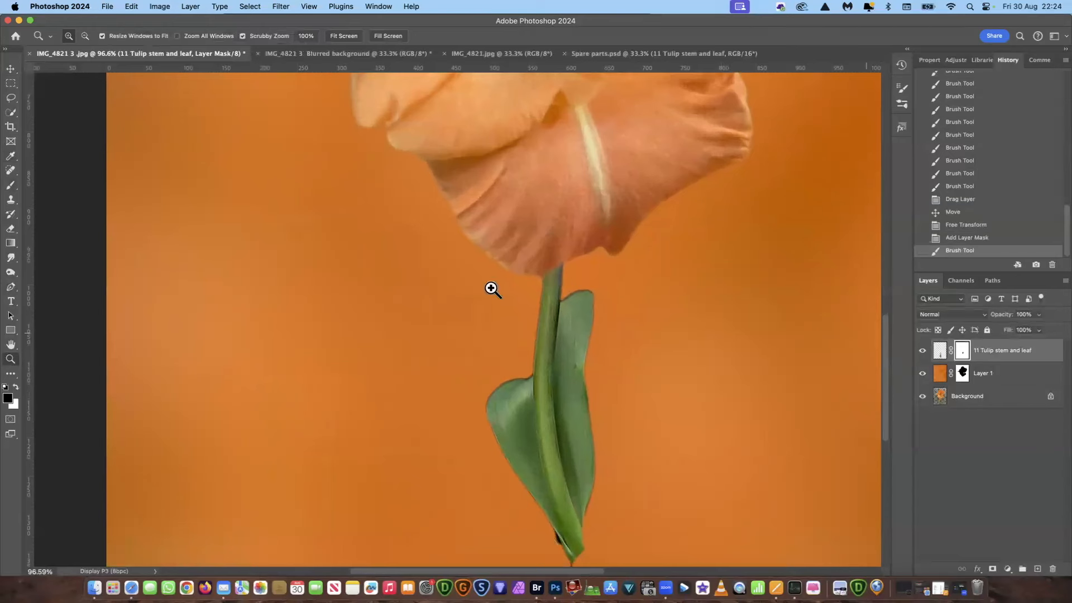
{"action": "left_click", "coordinate": [11, 186]}
{"action": "key", "text": "bracketleft"}
{"action": "key", "text": "bracketleft"}
{"action": "key", "text": "bracketleft"}
{"action": "key", "text": "bracketleft"}
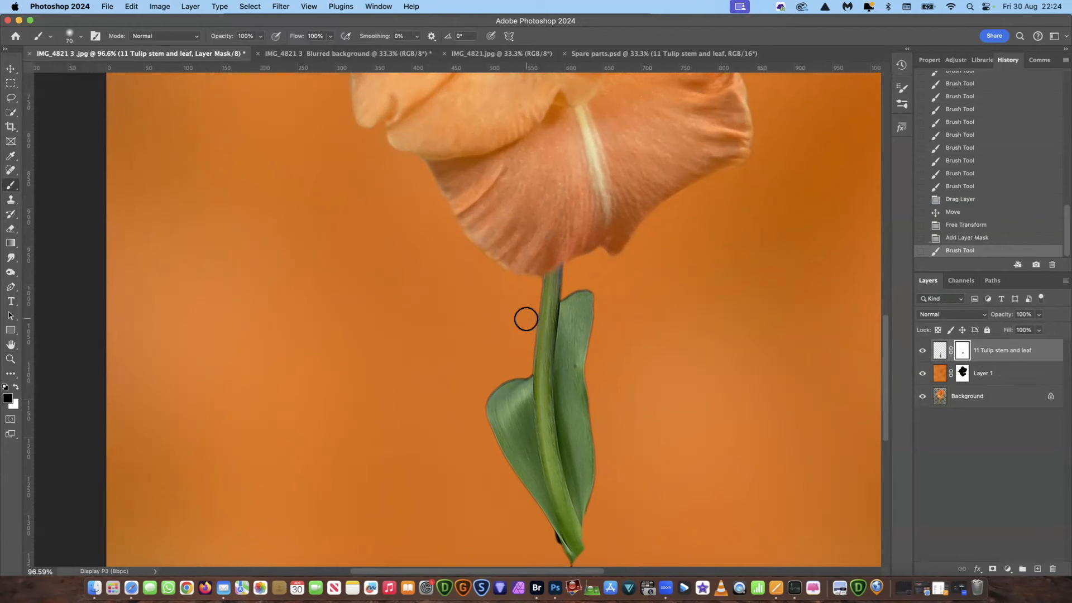
{"action": "key", "text": "bracketleft"}
{"action": "key", "text": "bracketleft"}
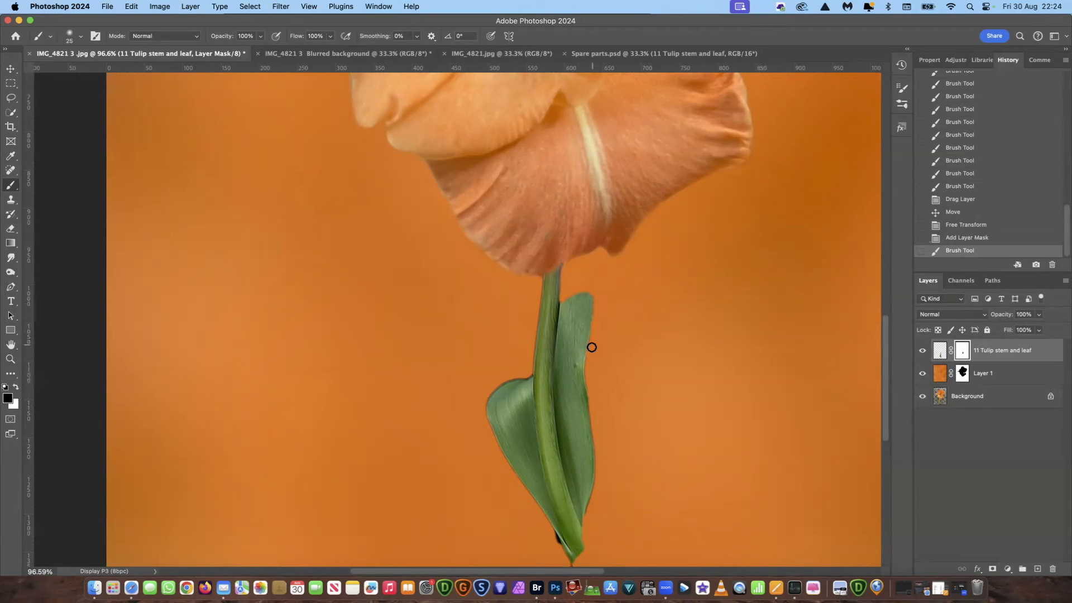
{"action": "left_click_drag", "start_coordinate": [592, 400], "coordinate": [603, 435]}
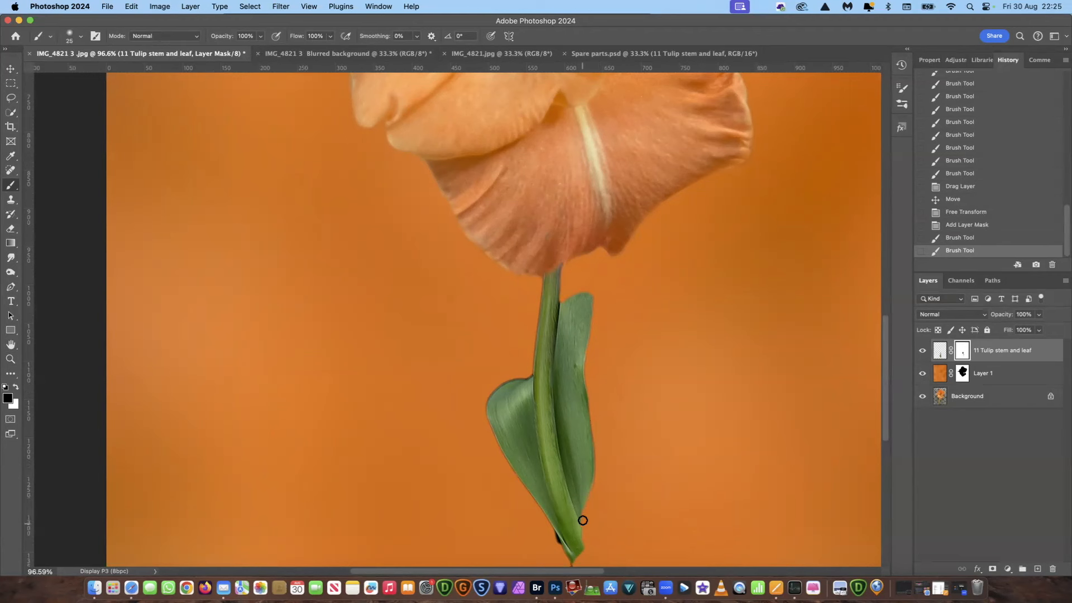
{"action": "left_click", "coordinate": [617, 555]}
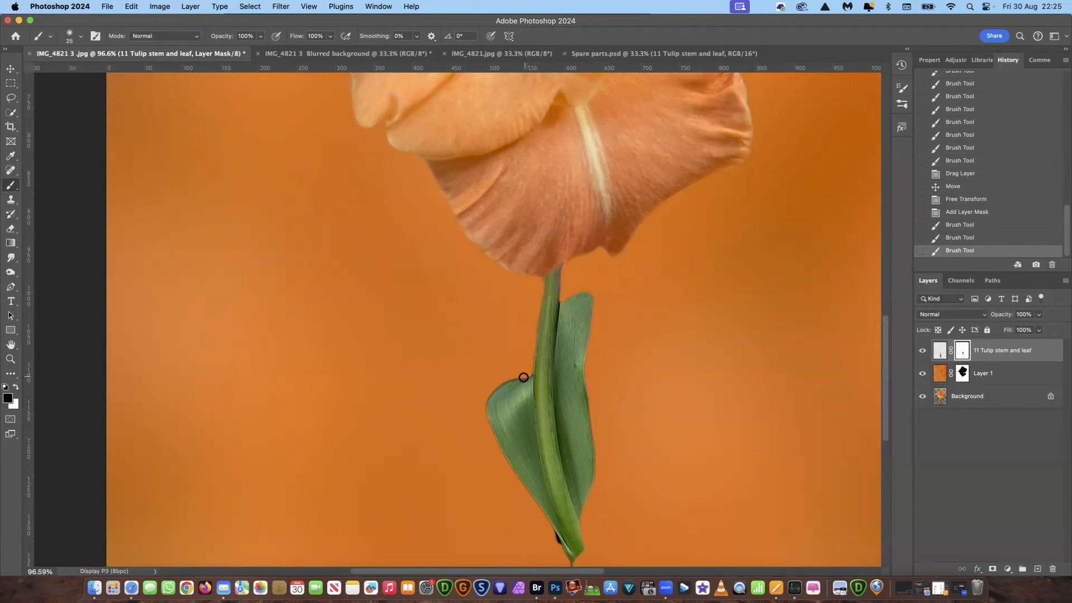
Step: Paint black on the mask along the left leaf's outer edge and around the stem's lower tip to remove the dark remnants
{"action": "mouse_move", "coordinate": [489, 396]}
{"action": "left_mouse_down"}
{"action": "mouse_move", "coordinate": [483, 407]}
{"action": "mouse_move", "coordinate": [476, 394]}
{"action": "left_mouse_up"}
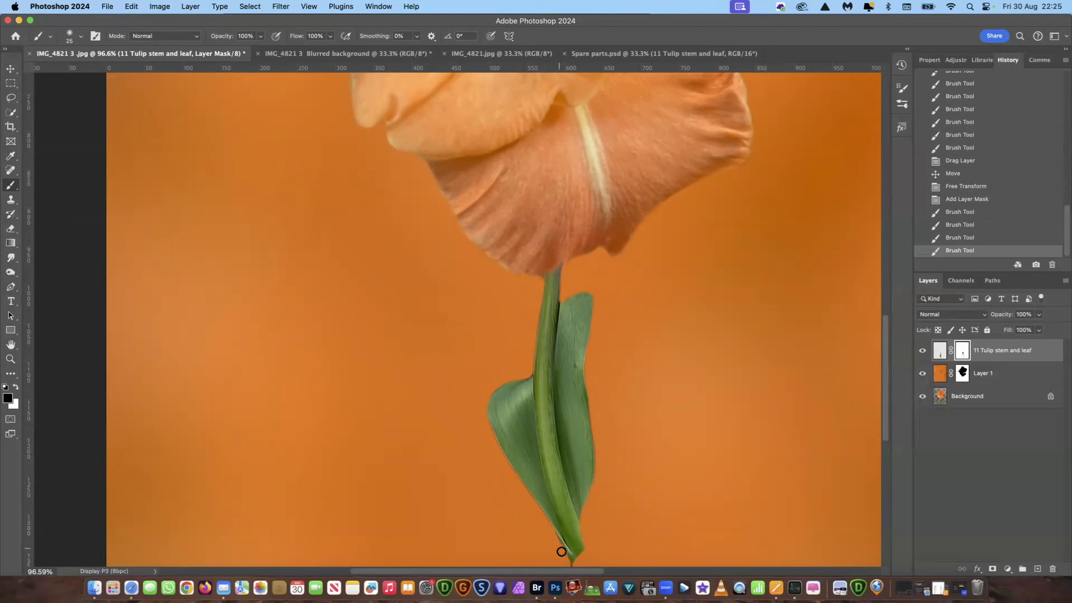
{"action": "left_click", "coordinate": [579, 567]}
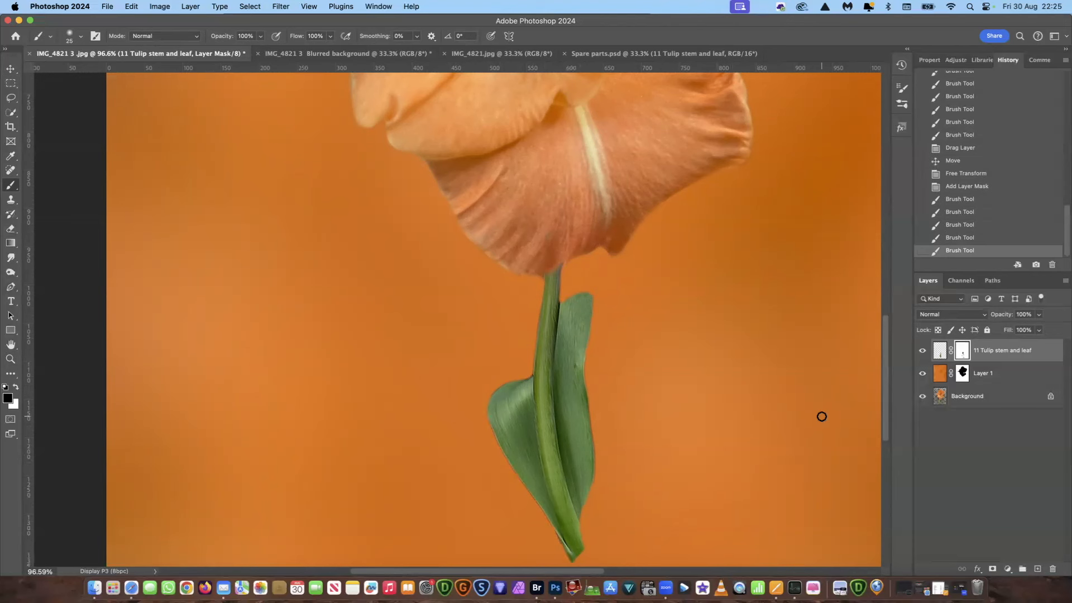
{"action": "left_click_drag", "start_coordinate": [885, 360], "coordinate": [884, 381]}
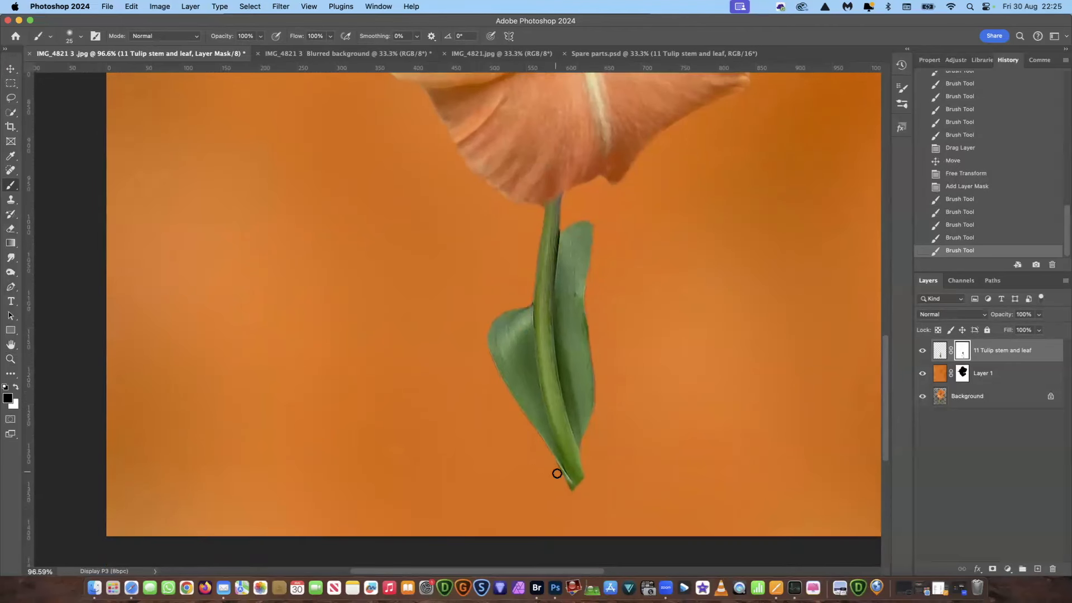
{"action": "left_click", "coordinate": [567, 492]}
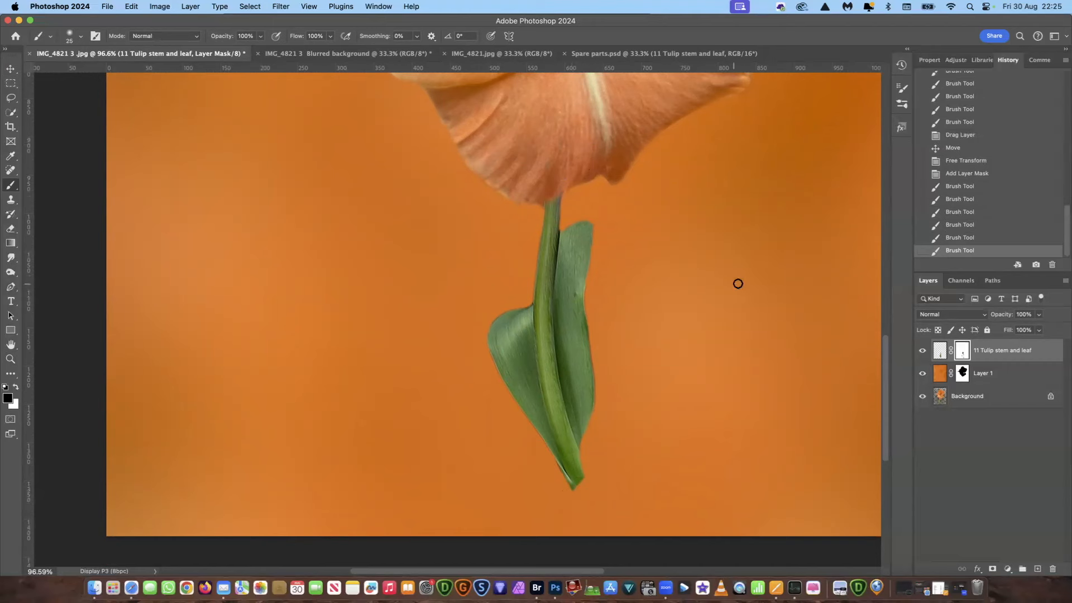
Step: Duplicate the Background layer
{"action": "left_click_drag", "start_coordinate": [887, 381], "coordinate": [884, 370]}
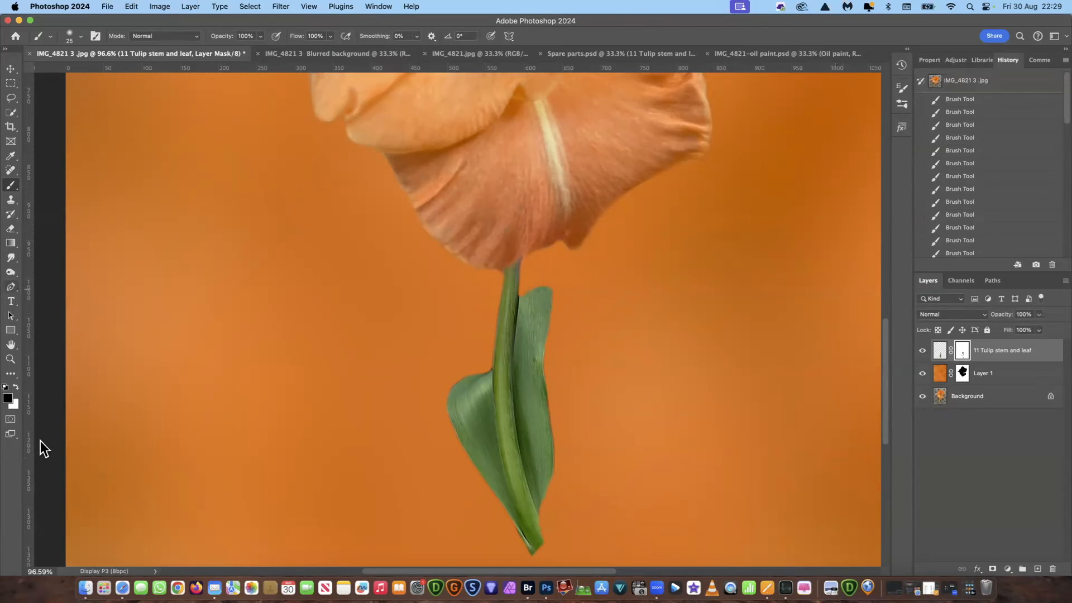
{"action": "left_click", "coordinate": [11, 359]}
{"action": "left_click_drag", "start_coordinate": [635, 347], "coordinate": [597, 354]}
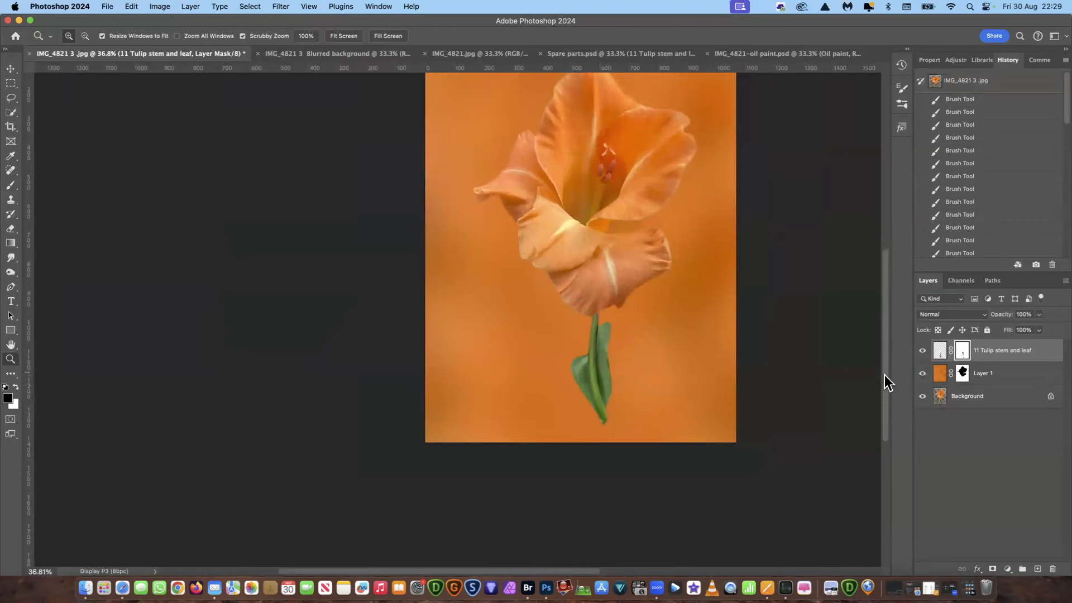
{"action": "left_click_drag", "start_coordinate": [886, 377], "coordinate": [886, 351]}
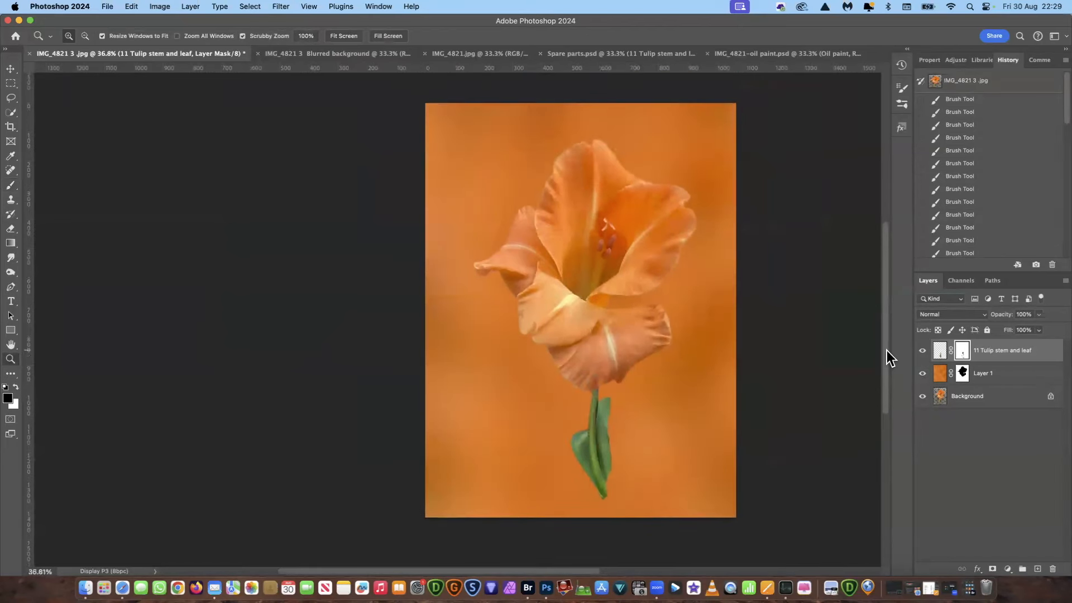
{"action": "left_click", "coordinate": [1002, 400]}
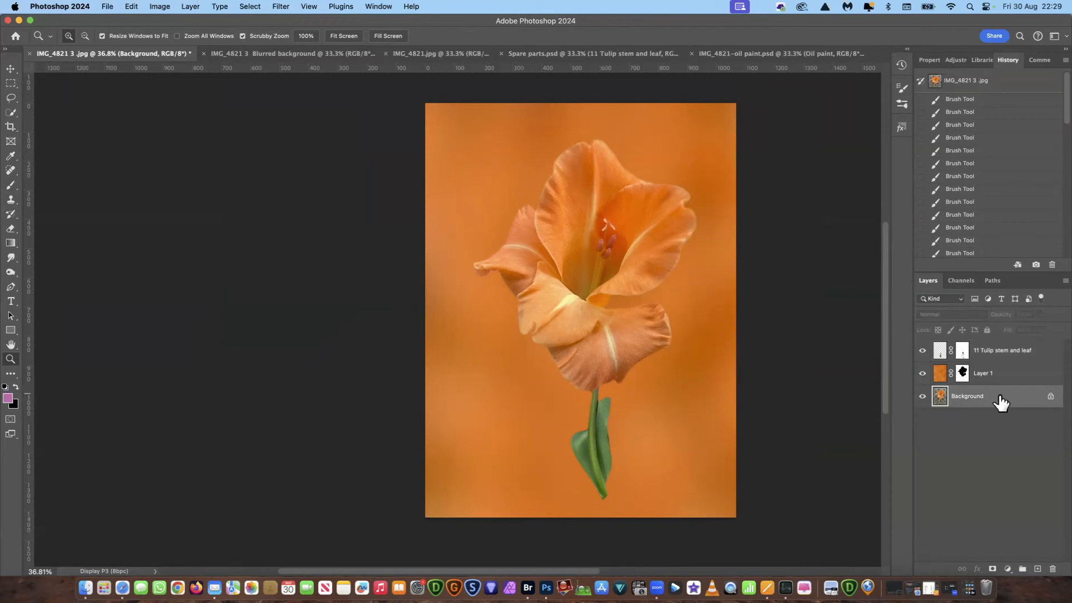
{"action": "left_click_drag", "start_coordinate": [1002, 403], "coordinate": [1037, 570]}
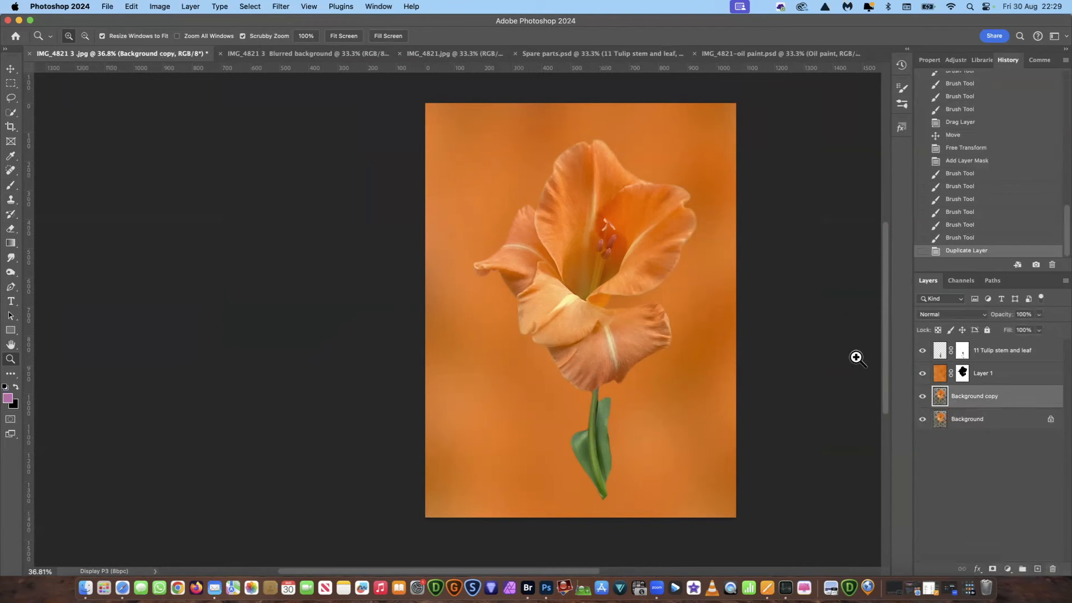
Step: Apply the Camera Raw filter to the background copy with a slight increase in Texture
{"action": "left_click", "coordinate": [281, 7]}
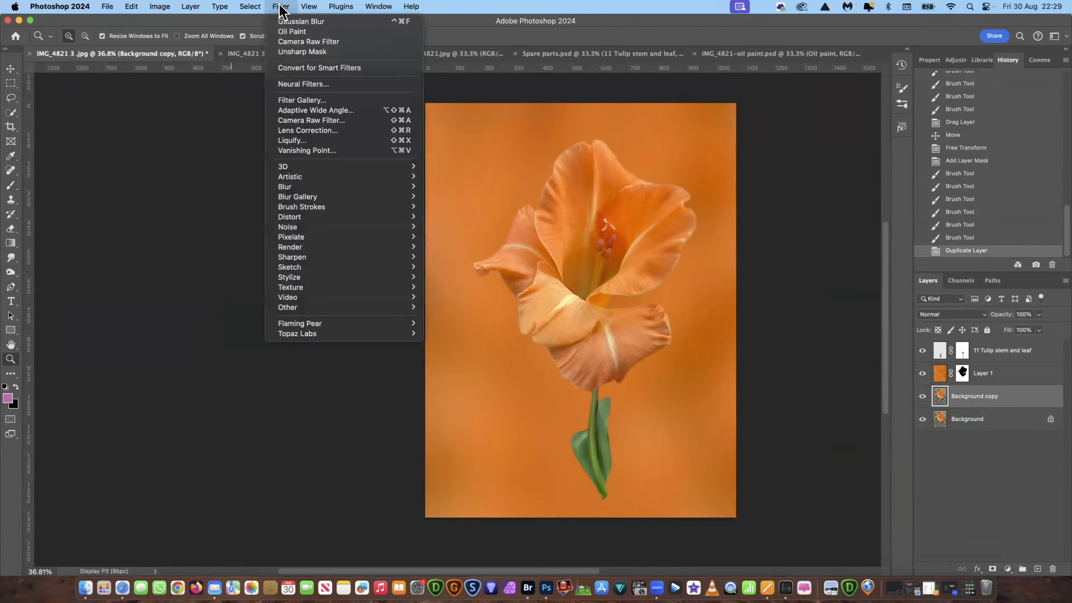
{"action": "left_click", "coordinate": [314, 121]}
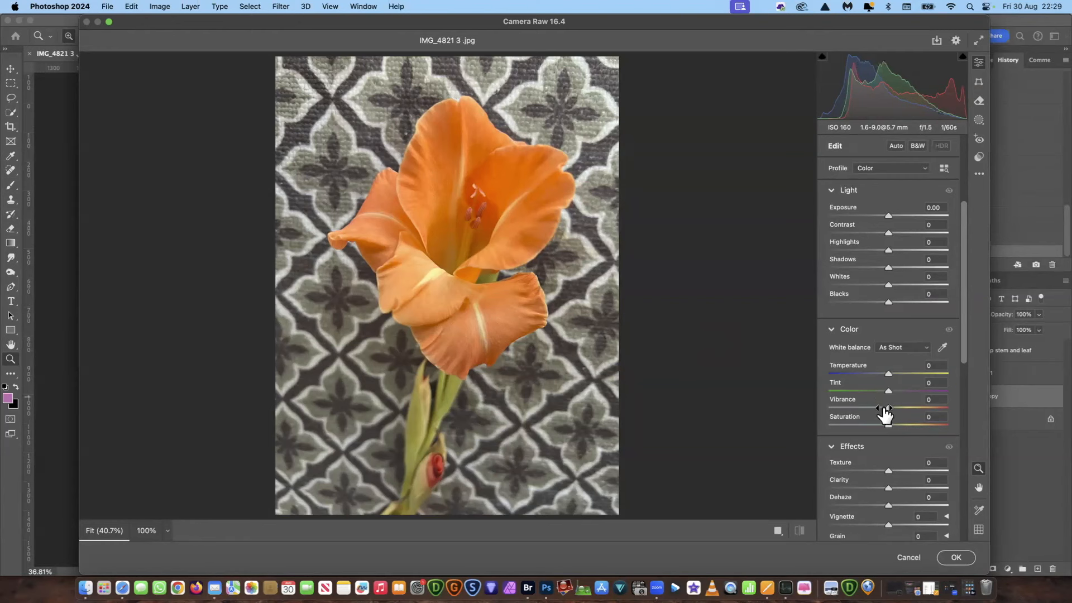
{"action": "left_click_drag", "start_coordinate": [889, 470], "coordinate": [893, 470]}
{"action": "left_click", "coordinate": [955, 557]}
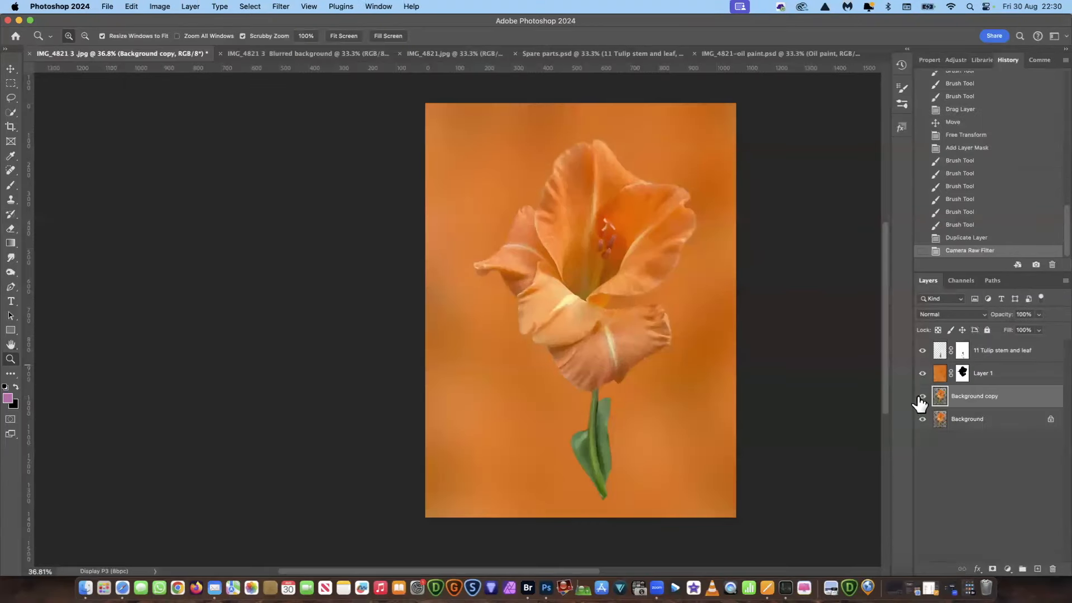
Step: Rename the filtered background copy "Camera Raw texture" and compare the flower with that layer hidden and shown
{"action": "left_click_drag", "start_coordinate": [629, 361], "coordinate": [639, 359]}
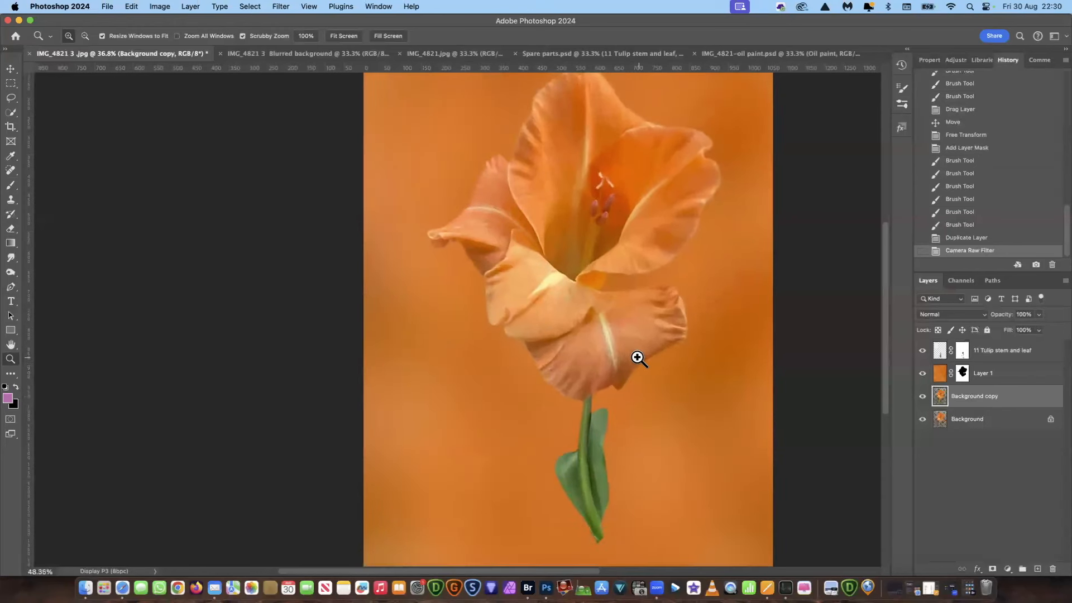
{"action": "left_click", "coordinate": [923, 398]}
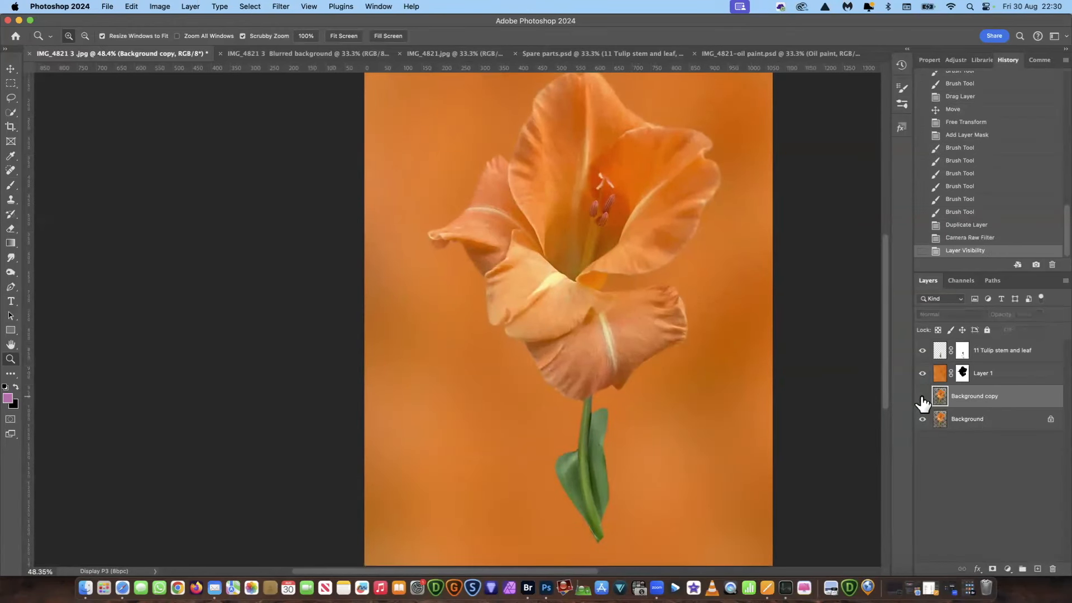
{"action": "left_click", "coordinate": [922, 398]}
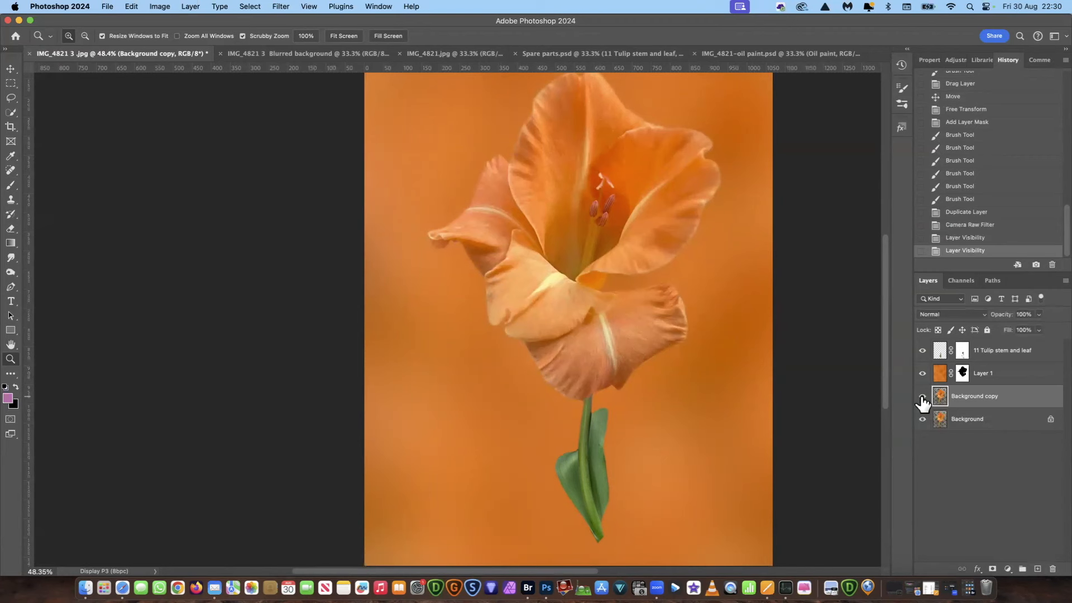
{"action": "double_click", "coordinate": [978, 397]}
{"action": "key", "text": "Return"}
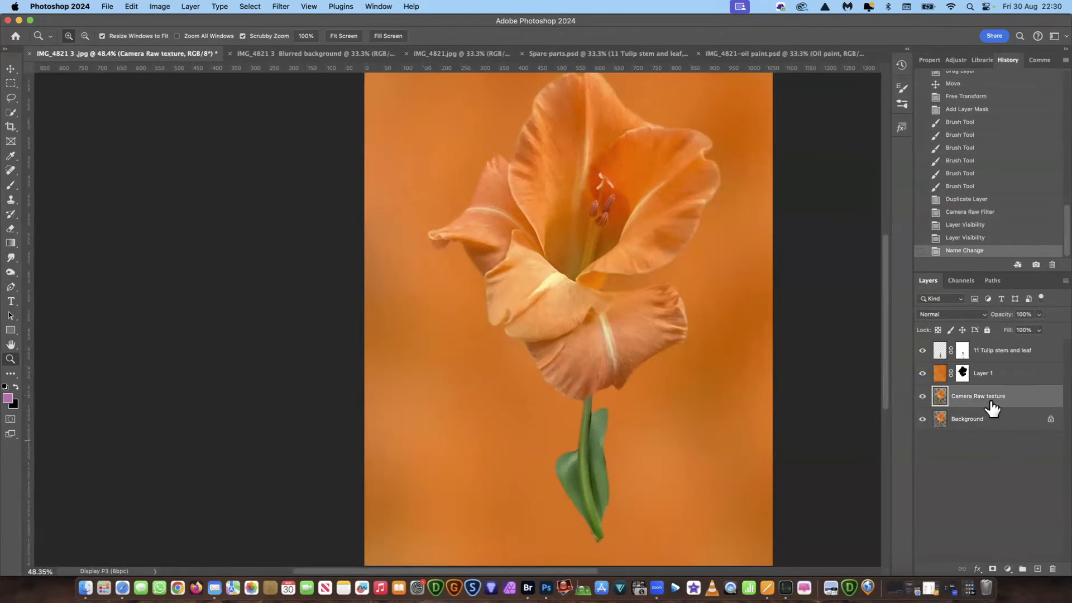
{"action": "left_click", "coordinate": [922, 396]}
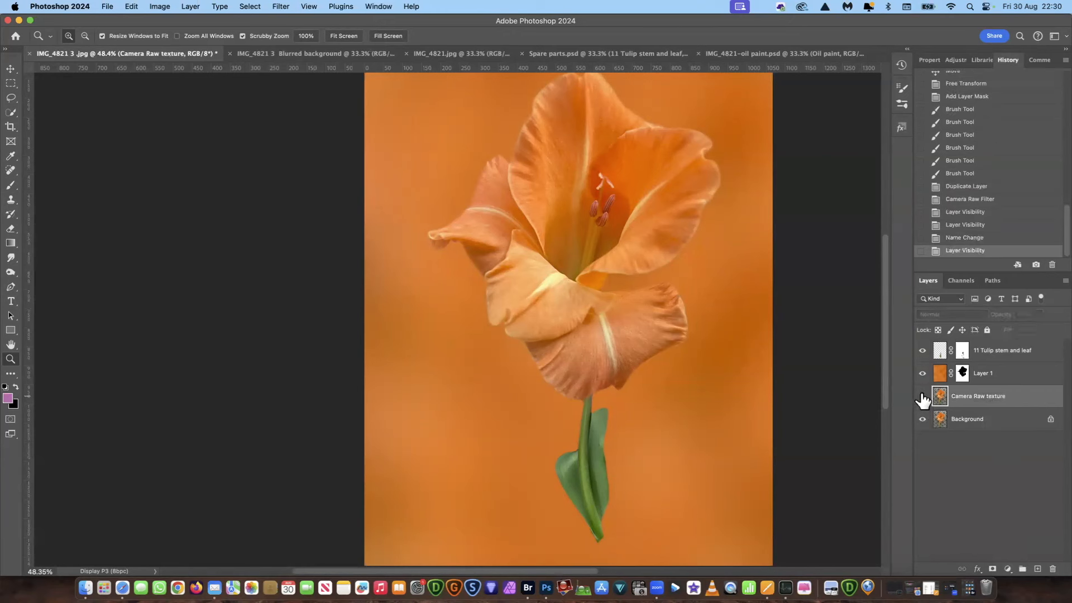
{"action": "left_click", "coordinate": [923, 396]}
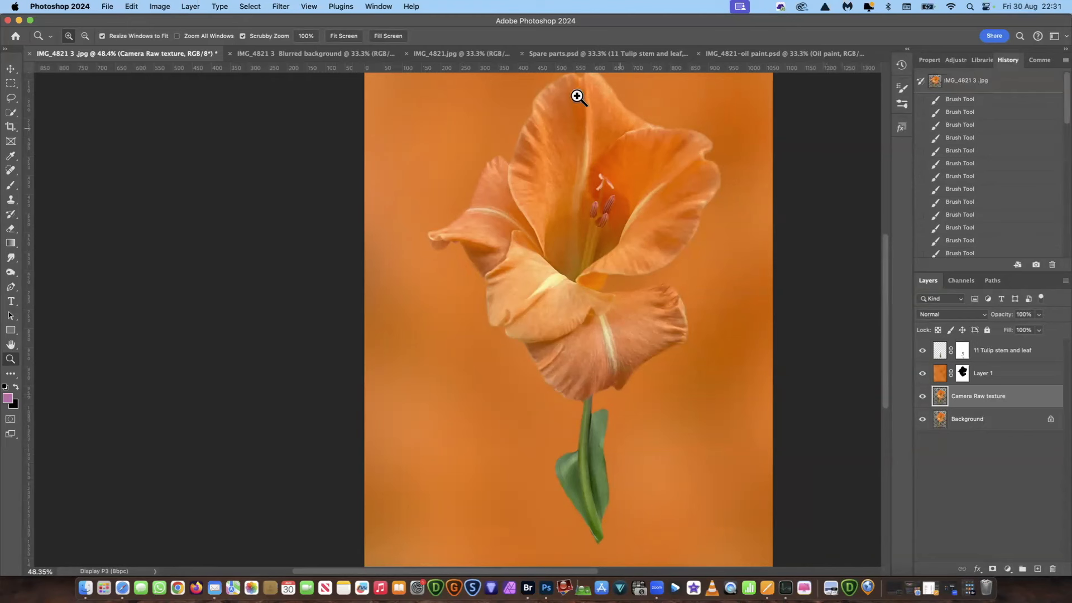
Step: Duplicate Layer 1 together with its mask and make the copy's mask active for editing
{"action": "left_click", "coordinate": [1015, 374]}
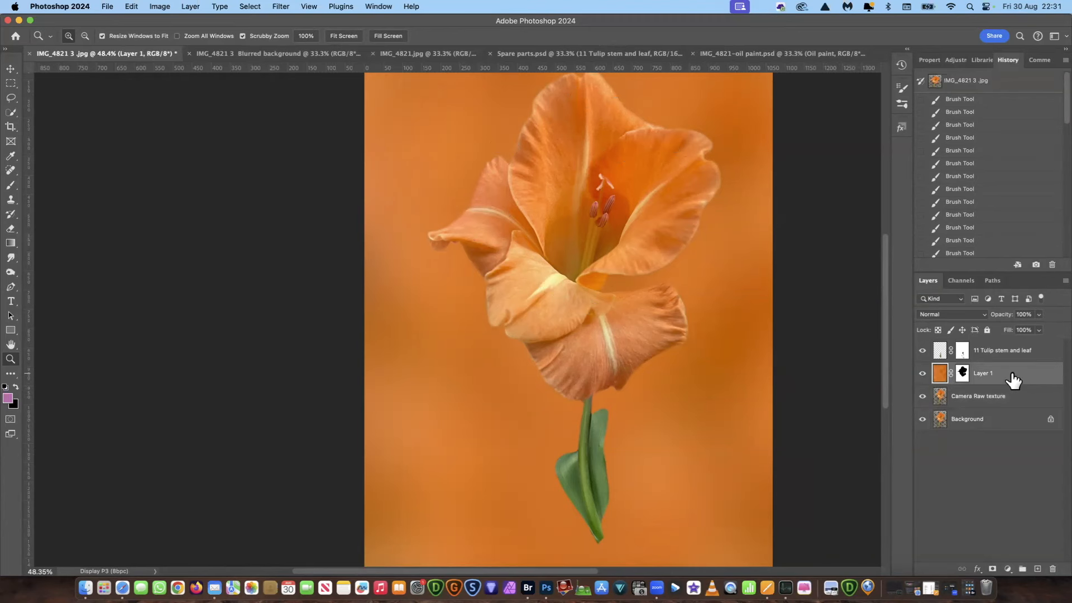
{"action": "left_click_drag", "start_coordinate": [1015, 382], "coordinate": [1037, 568]}
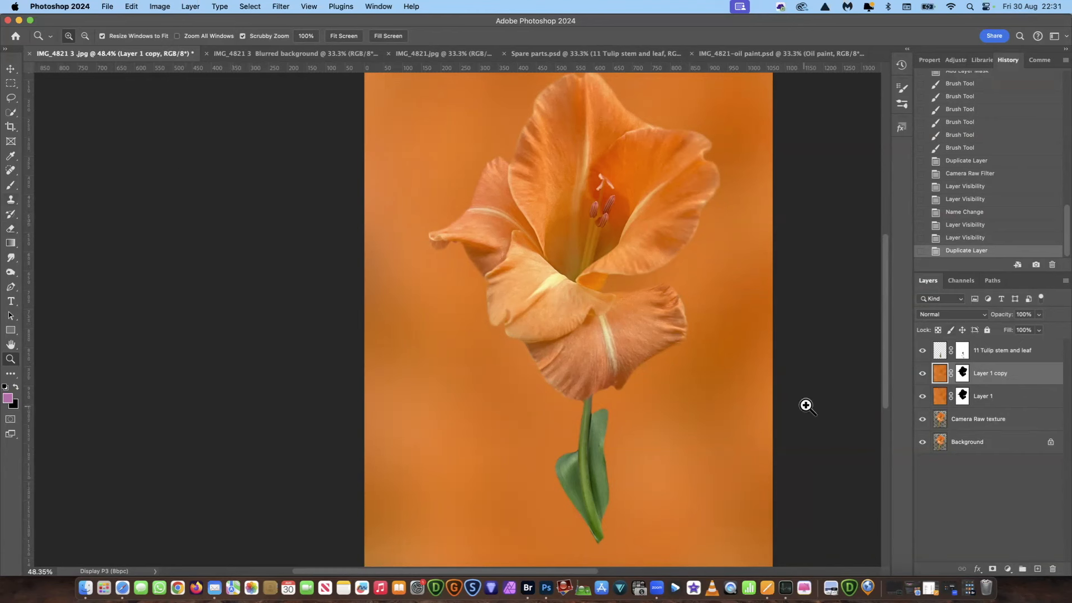
{"action": "left_click", "coordinate": [963, 373]}
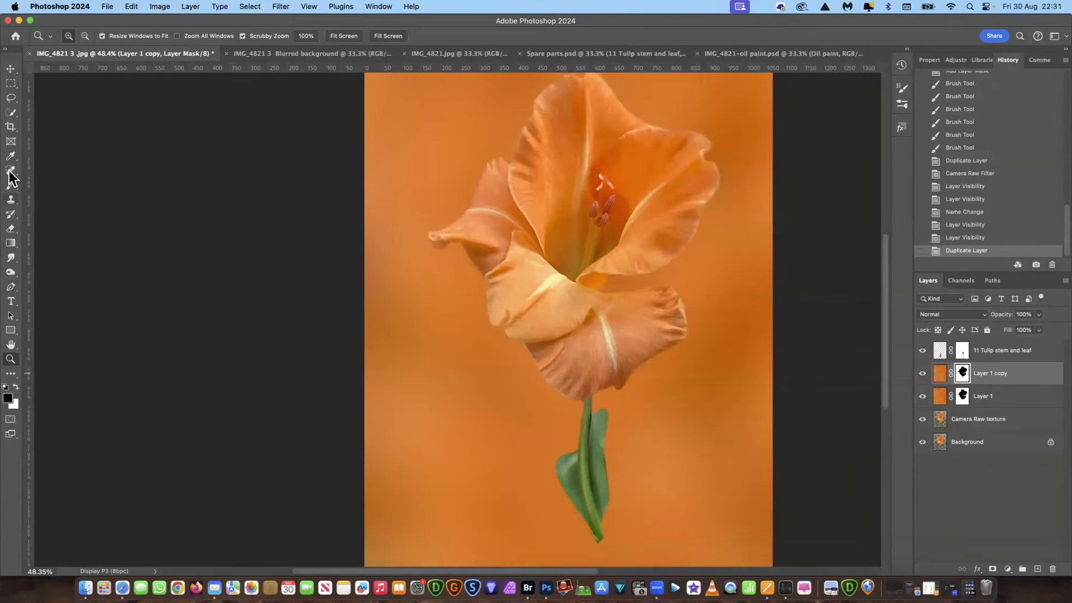
Step: Set up a white brush at 15% opacity and 250 pixels for painting on the mask
{"action": "left_click", "coordinate": [13, 188]}
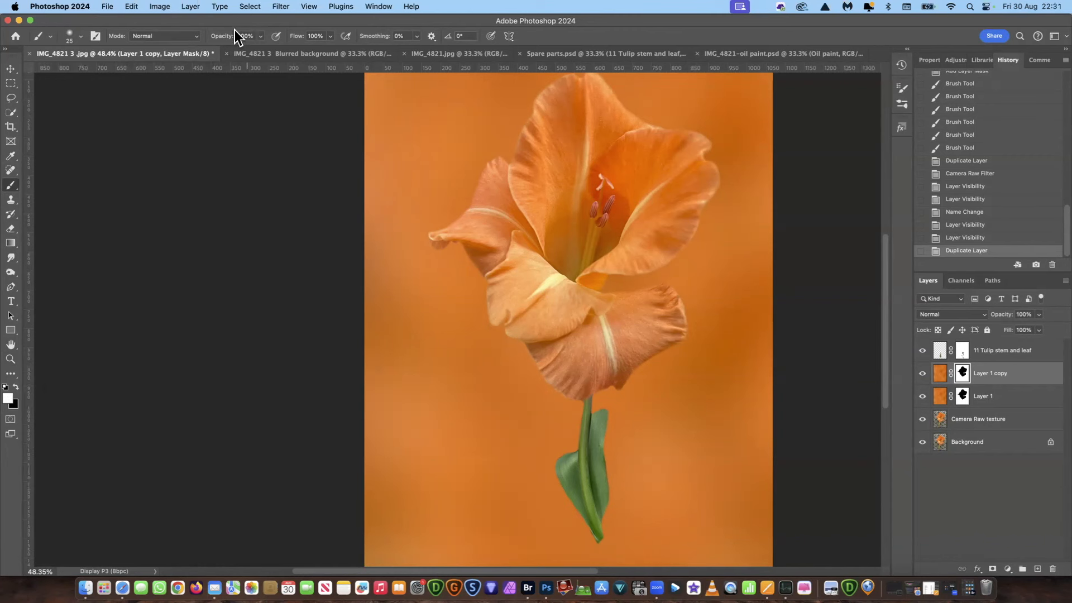
{"action": "left_click", "coordinate": [255, 34]}
{"action": "type", "text": "15"}
{"action": "key", "text": "Tab"}
{"action": "scroll", "coordinate": [885, 313], "scroll_direction": "up", "scroll_amount": 3}
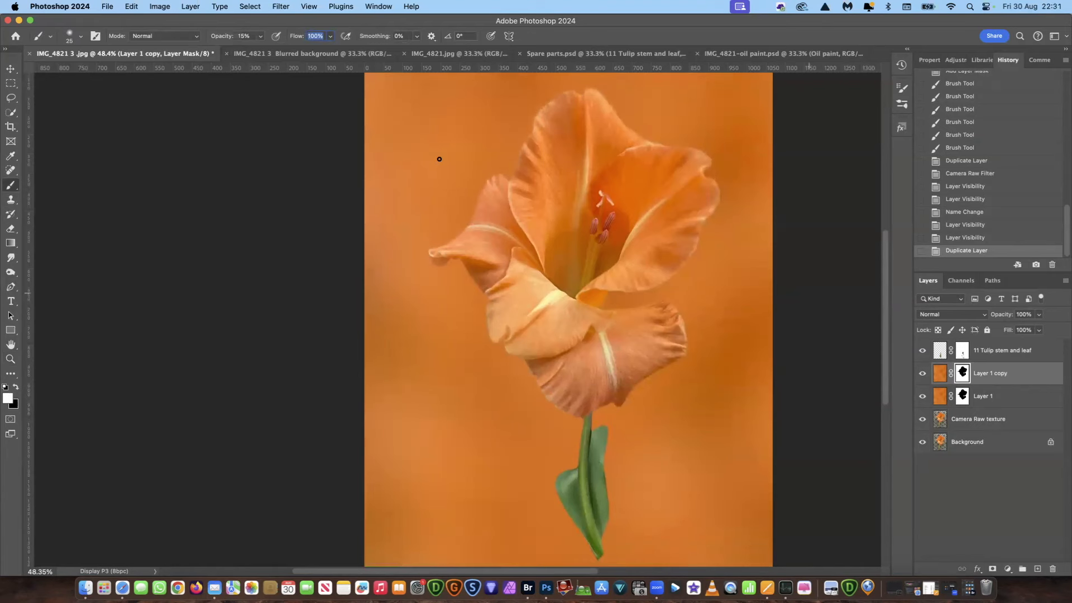
{"action": "key", "text": "bracketright"}
{"action": "key", "text": "bracketright"}
{"action": "key", "text": "bracketright"}
{"action": "key", "text": "bracketright"}
{"action": "key", "text": "bracketright"}
{"action": "key", "text": "bracketright"}
{"action": "key", "text": "bracketright"}
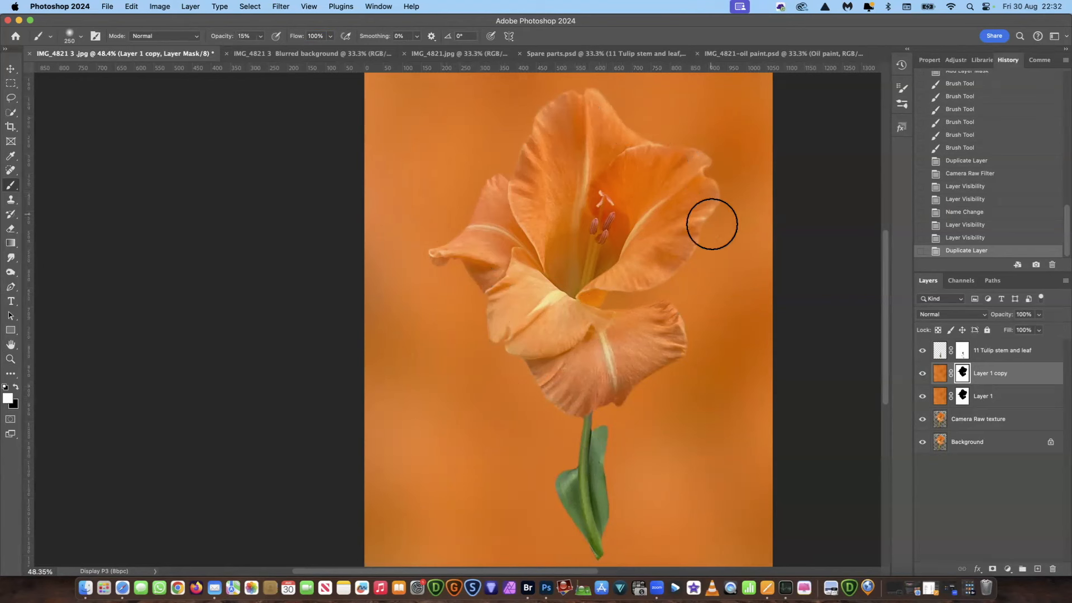
Step: Paint white on the Layer 1 copy's mask around the flower's outer petal edges to soften them into the background
{"action": "mouse_move", "coordinate": [603, 400]}
{"action": "left_mouse_down"}
{"action": "mouse_move", "coordinate": [552, 393]}
{"action": "mouse_move", "coordinate": [492, 286]}
{"action": "mouse_move", "coordinate": [452, 260]}
{"action": "mouse_move", "coordinate": [458, 216]}
{"action": "left_mouse_up"}
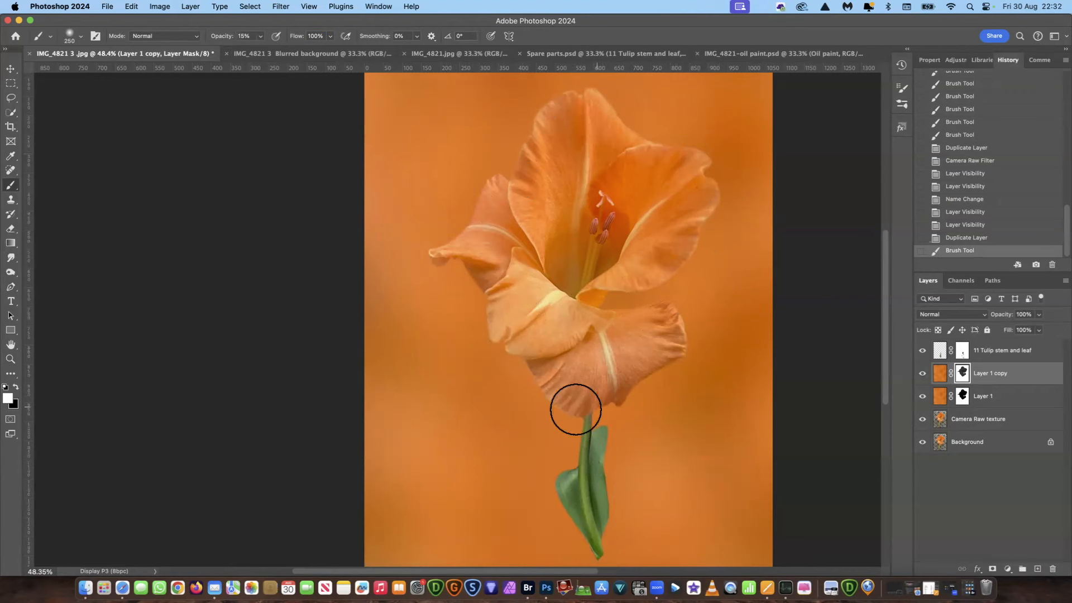
{"action": "left_click_drag", "start_coordinate": [464, 287], "coordinate": [464, 284]}
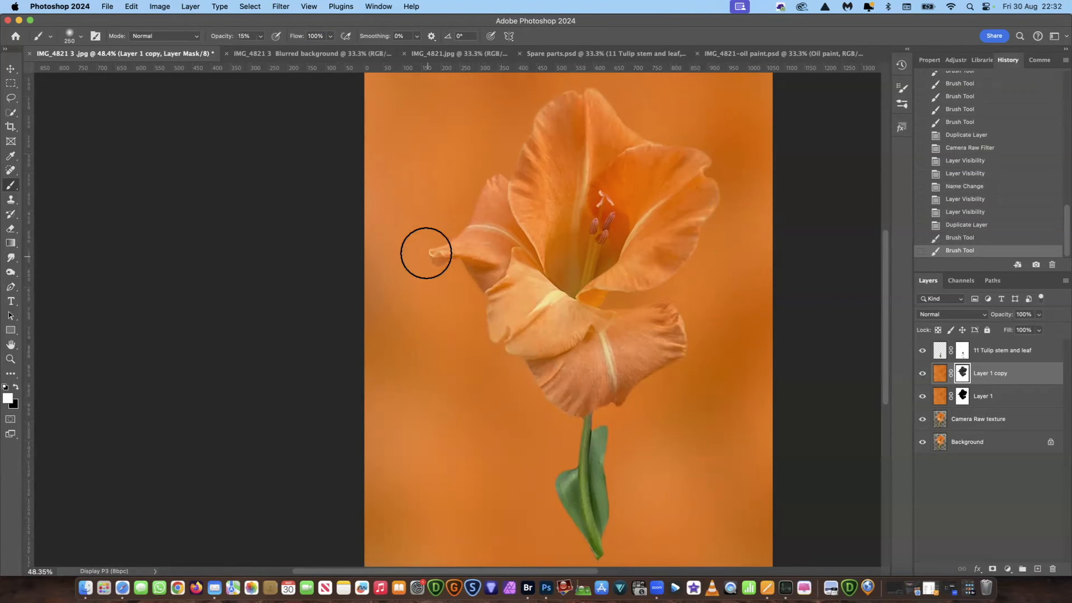
{"action": "left_click_drag", "start_coordinate": [545, 101], "coordinate": [566, 88]}
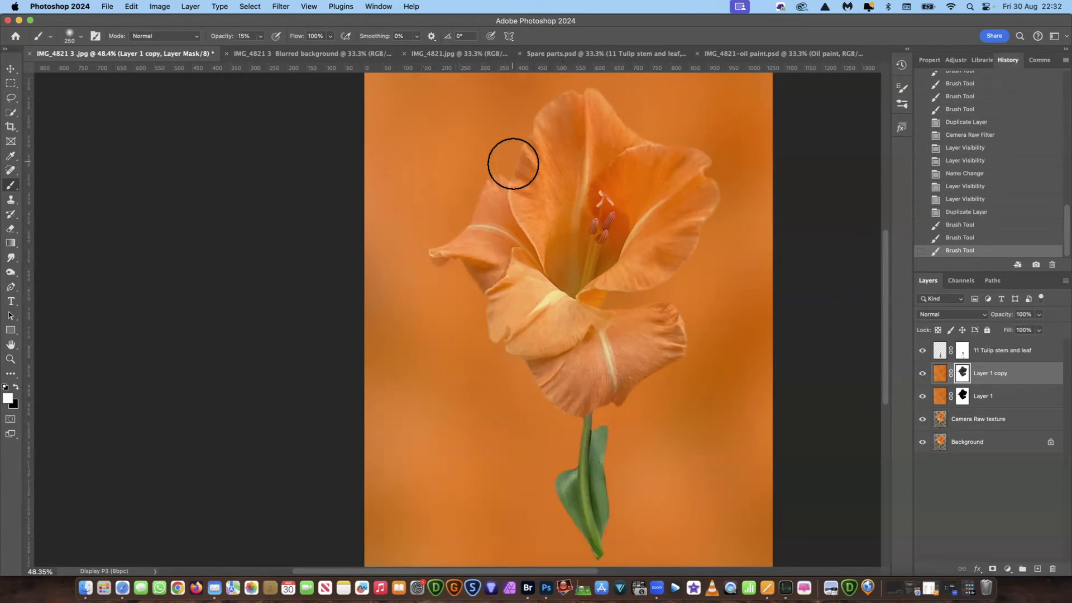
{"action": "mouse_move", "coordinate": [494, 331]}
{"action": "left_mouse_down"}
{"action": "mouse_move", "coordinate": [536, 412]}
{"action": "mouse_move", "coordinate": [554, 422]}
{"action": "mouse_move", "coordinate": [489, 397]}
{"action": "mouse_move", "coordinate": [478, 268]}
{"action": "left_mouse_up"}
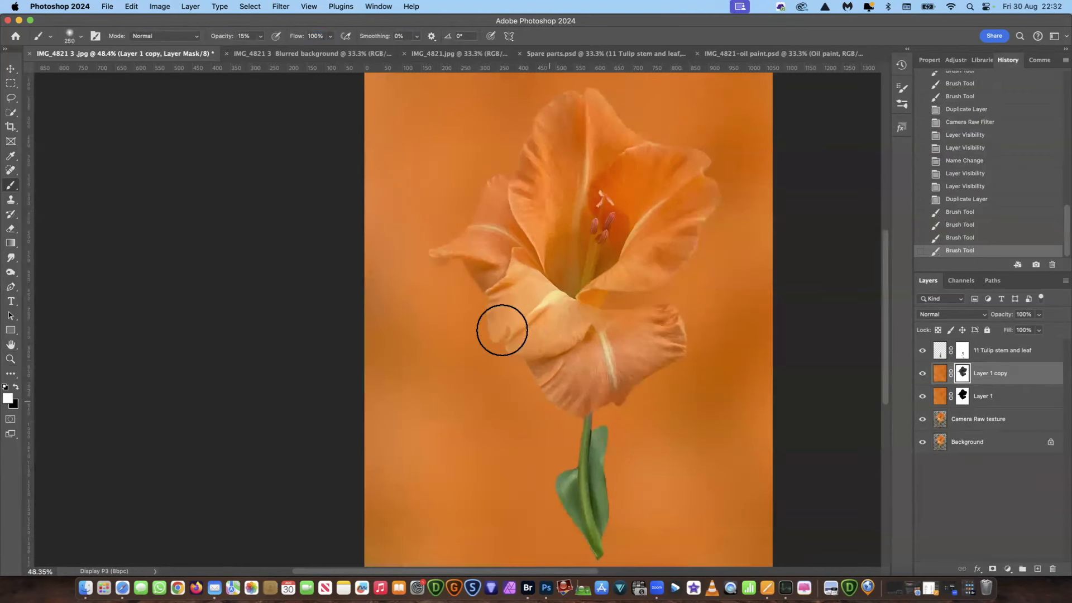
{"action": "left_click_drag", "start_coordinate": [521, 157], "coordinate": [578, 94]}
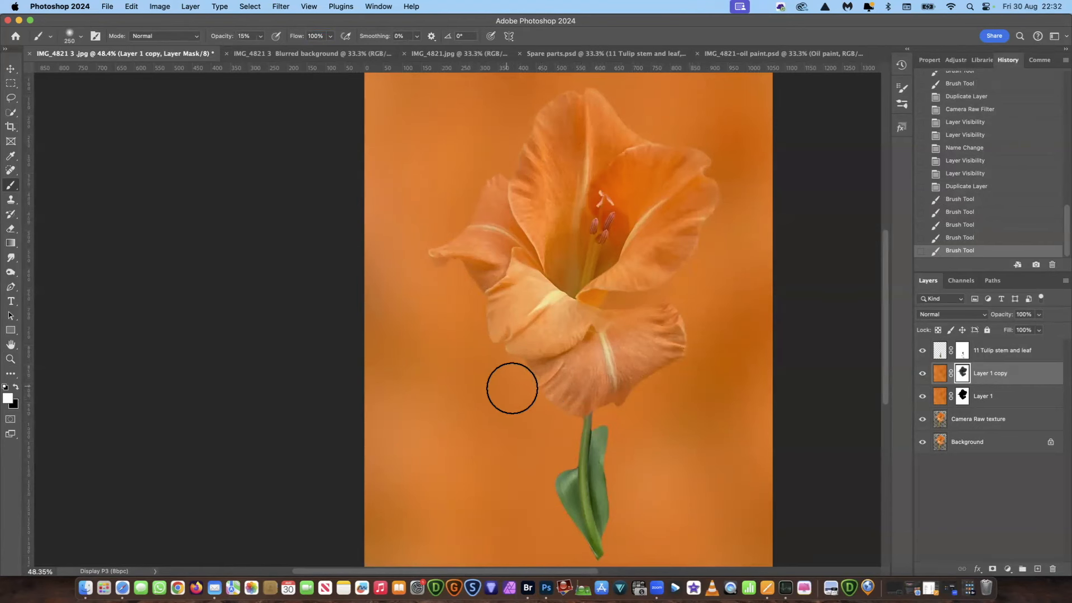
{"action": "mouse_move", "coordinate": [430, 271]}
{"action": "left_mouse_down"}
{"action": "mouse_move", "coordinate": [438, 203]}
{"action": "mouse_move", "coordinate": [531, 131]}
{"action": "mouse_move", "coordinate": [549, 97]}
{"action": "mouse_move", "coordinate": [583, 81]}
{"action": "left_mouse_up"}
{"action": "mouse_move", "coordinate": [681, 335]}
{"action": "left_mouse_down"}
{"action": "mouse_move", "coordinate": [664, 365]}
{"action": "mouse_move", "coordinate": [576, 412]}
{"action": "mouse_move", "coordinate": [535, 413]}
{"action": "mouse_move", "coordinate": [520, 385]}
{"action": "left_mouse_up"}
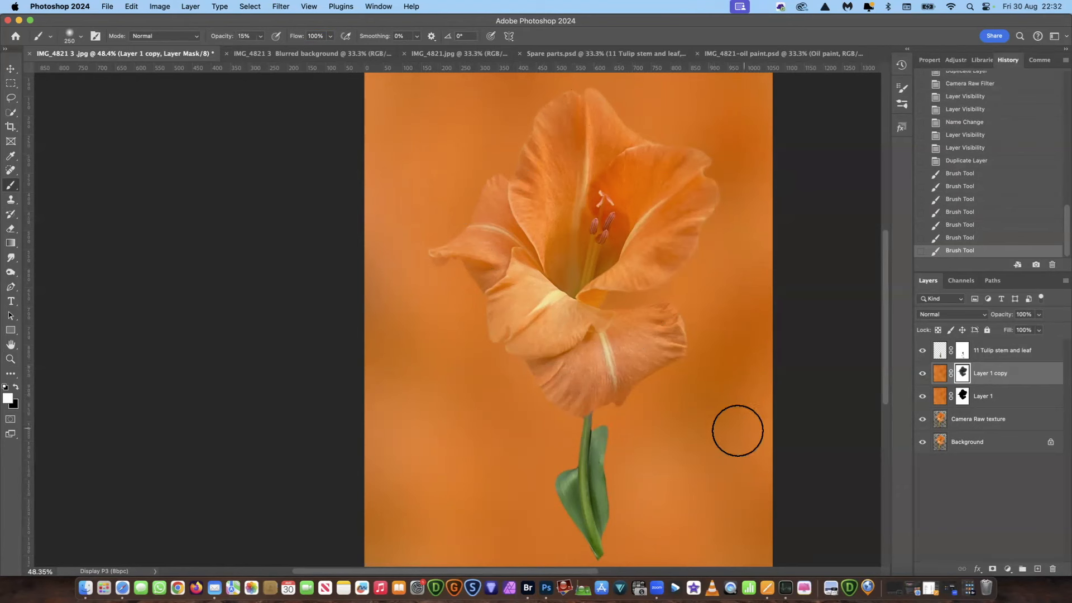
Step: Rename the Layer 1 copy "Softening image" and the tulip stem layer "11 Stem and leaf"
{"action": "left_click", "coordinate": [996, 356]}
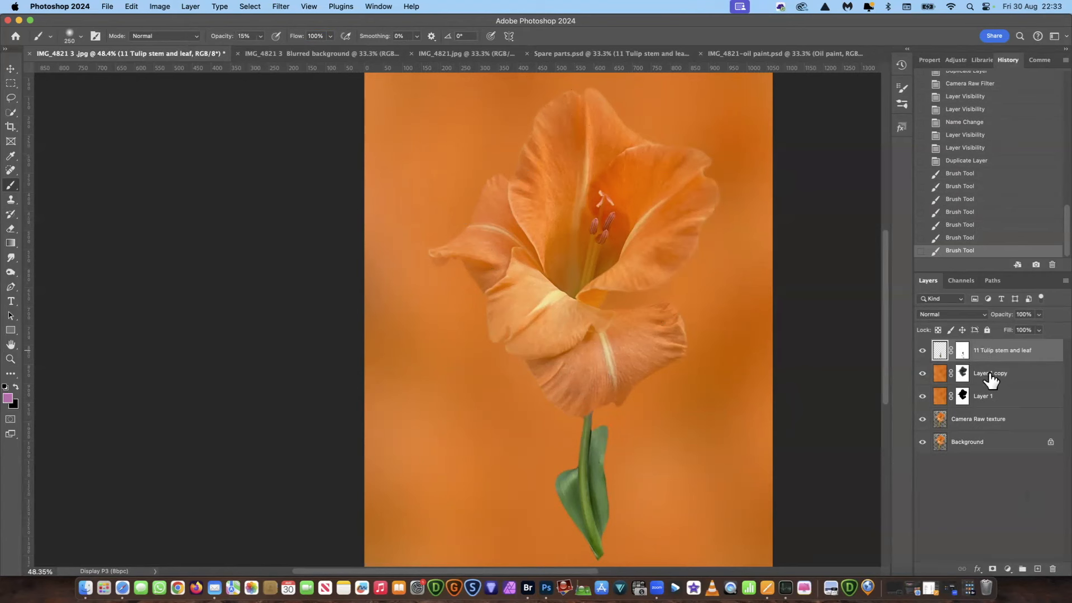
{"action": "left_click", "coordinate": [993, 380]}
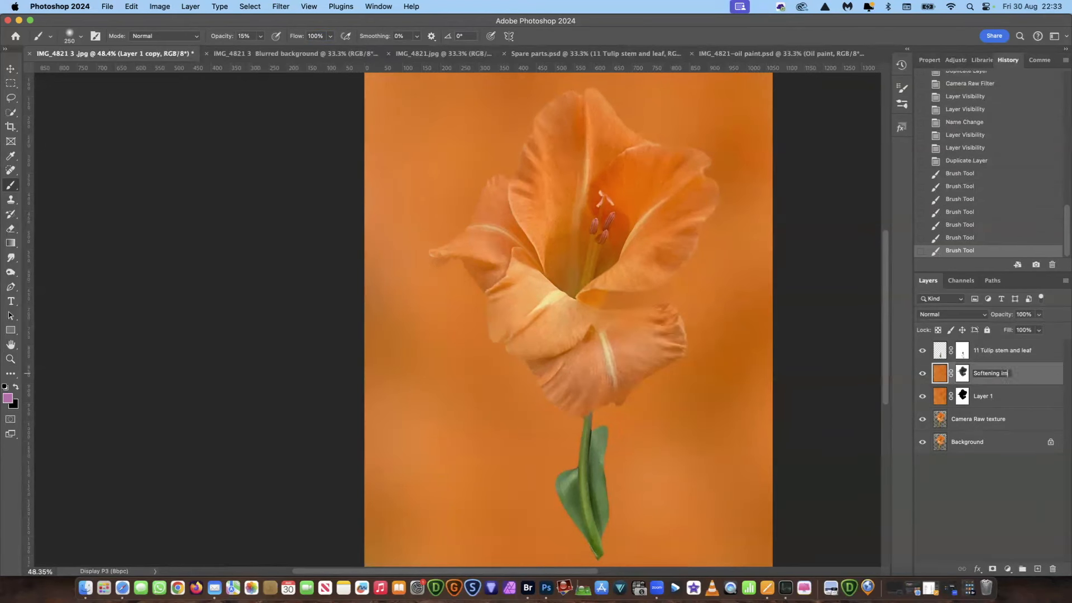
{"action": "key", "text": "Return"}
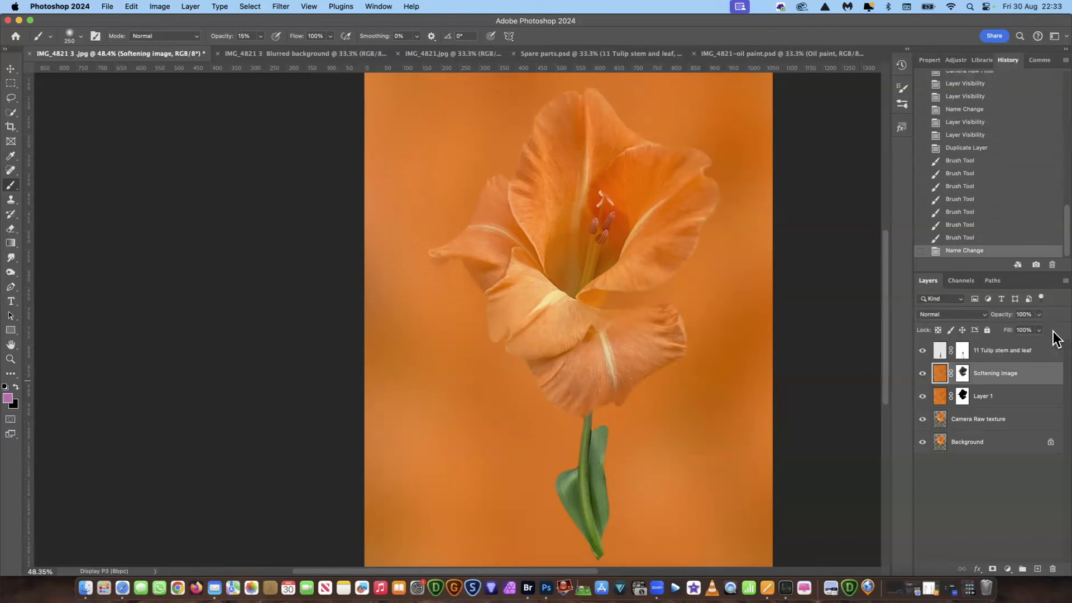
{"action": "double_click", "coordinate": [1014, 352]}
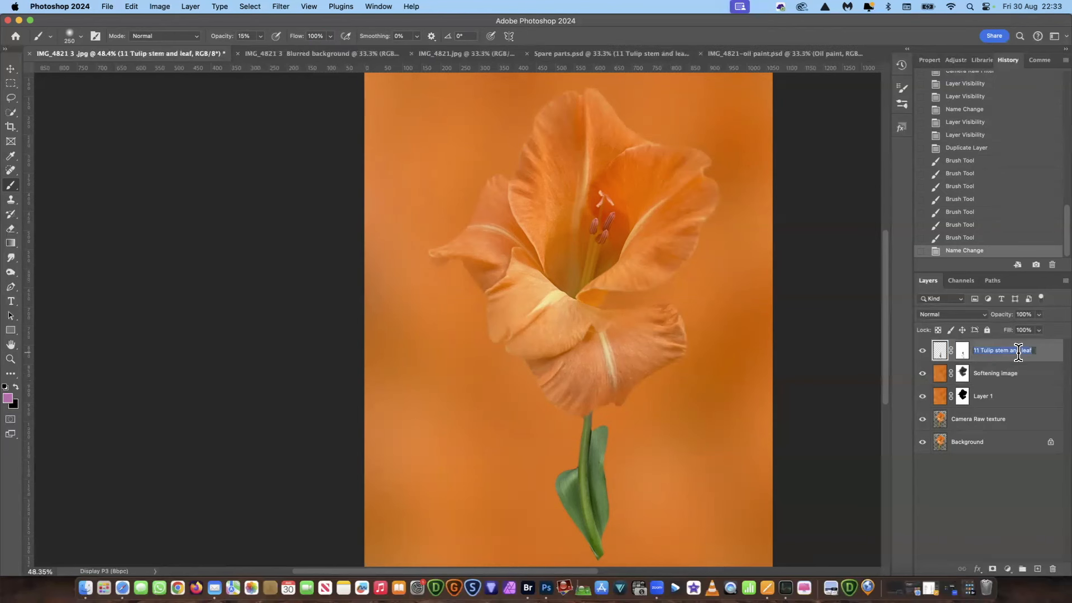
{"action": "left_click", "coordinate": [997, 350]}
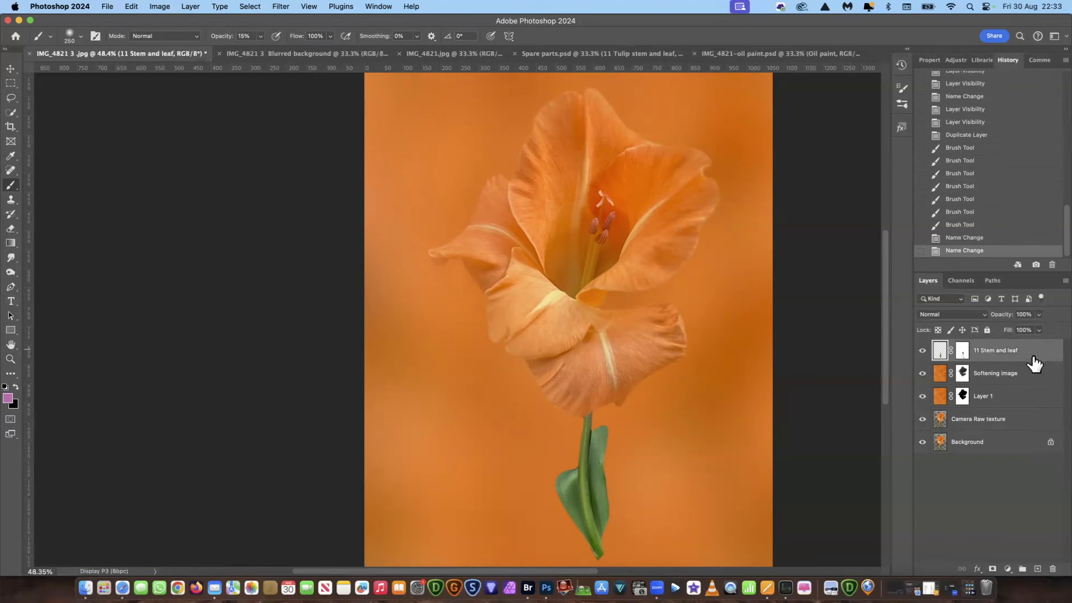
Step: Duplicate the "11 Stem and leaf" layer with its mask and make the copy's mask active for editing
{"action": "left_click_drag", "start_coordinate": [1038, 360], "coordinate": [1037, 569]}
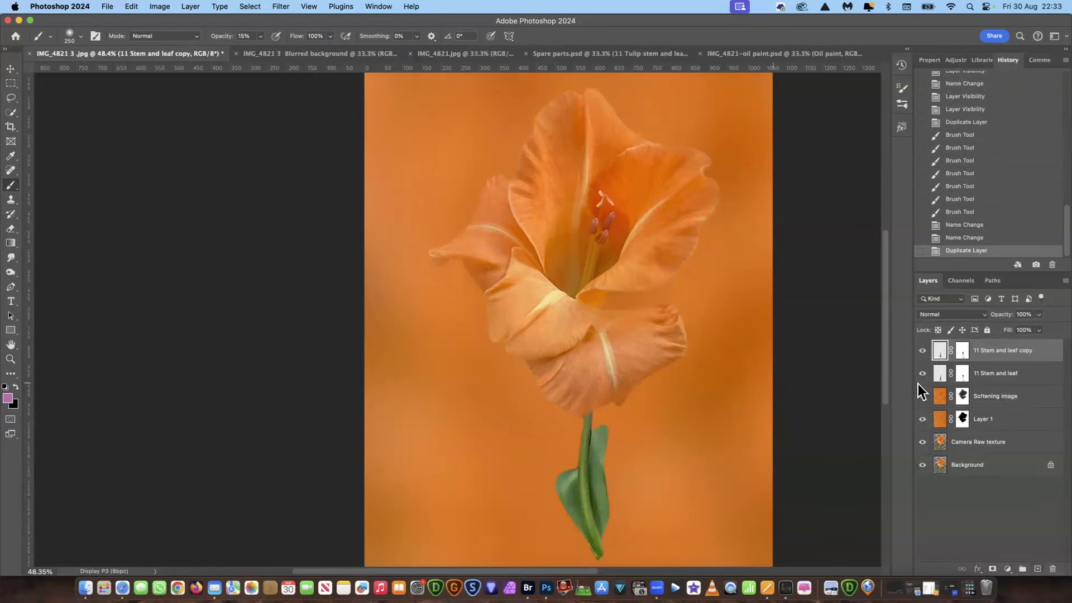
{"action": "left_click_drag", "start_coordinate": [886, 343], "coordinate": [885, 371]}
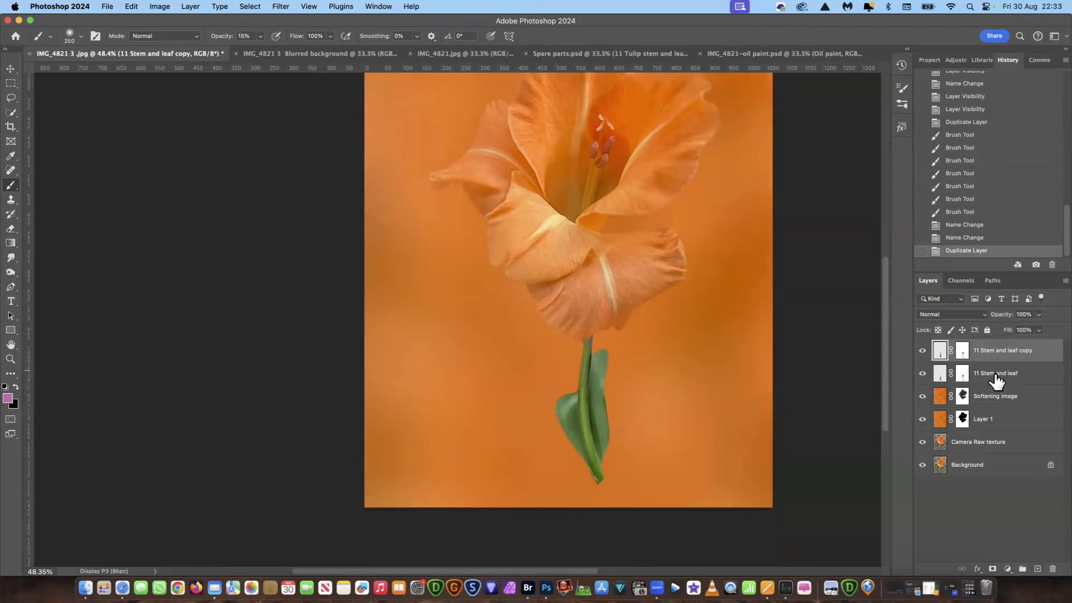
{"action": "left_click", "coordinate": [962, 352]}
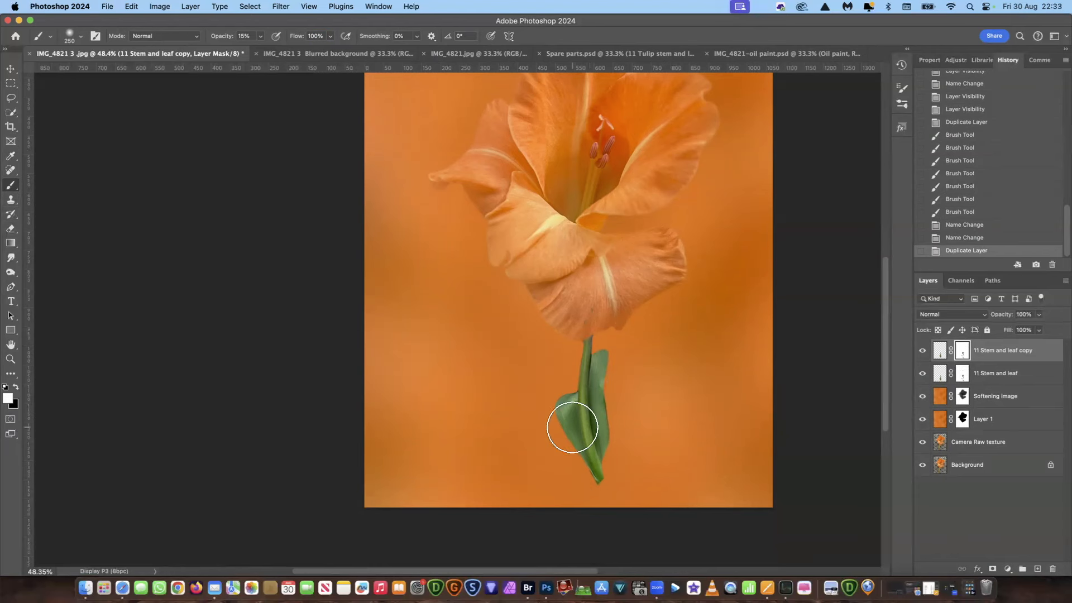
Step: Paint white at 15% opacity along the stem and leaf edges on the copy's mask, comparing with the copy hidden and shown
{"action": "mouse_move", "coordinate": [584, 447]}
{"action": "left_mouse_down"}
{"action": "mouse_move", "coordinate": [587, 331]}
{"action": "mouse_move", "coordinate": [591, 432]}
{"action": "mouse_move", "coordinate": [571, 447]}
{"action": "mouse_move", "coordinate": [588, 416]}
{"action": "mouse_move", "coordinate": [603, 474]}
{"action": "mouse_move", "coordinate": [587, 355]}
{"action": "left_mouse_up"}
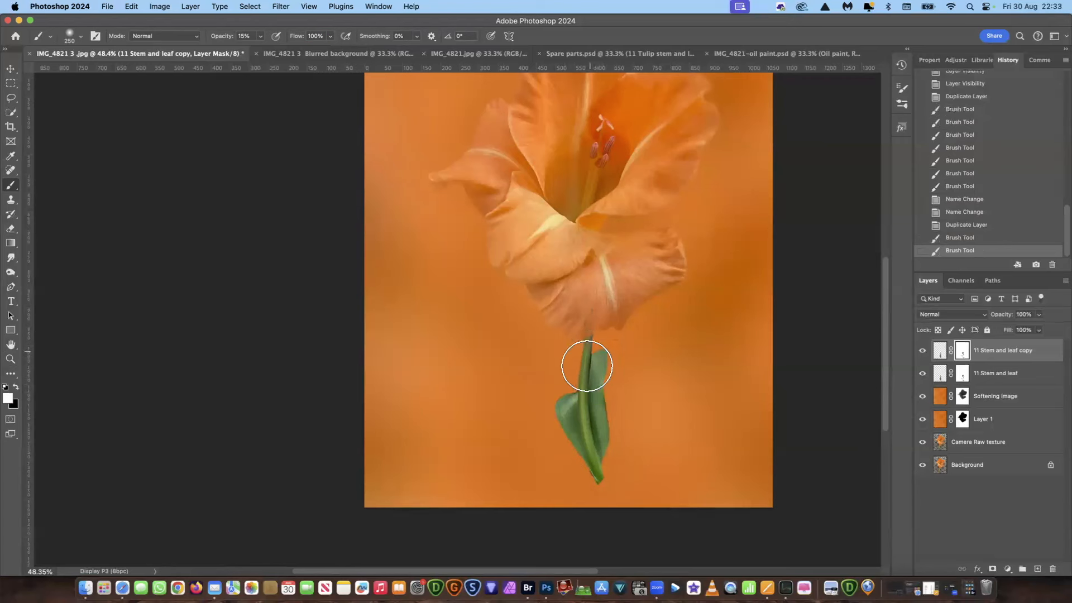
{"action": "mouse_move", "coordinate": [575, 459]}
{"action": "left_mouse_down"}
{"action": "mouse_move", "coordinate": [573, 413]}
{"action": "mouse_move", "coordinate": [586, 397]}
{"action": "mouse_move", "coordinate": [605, 399]}
{"action": "mouse_move", "coordinate": [601, 390]}
{"action": "mouse_move", "coordinate": [587, 399]}
{"action": "mouse_move", "coordinate": [590, 372]}
{"action": "mouse_move", "coordinate": [586, 454]}
{"action": "mouse_move", "coordinate": [596, 426]}
{"action": "mouse_move", "coordinate": [605, 474]}
{"action": "mouse_move", "coordinate": [595, 478]}
{"action": "mouse_move", "coordinate": [594, 447]}
{"action": "left_mouse_up"}
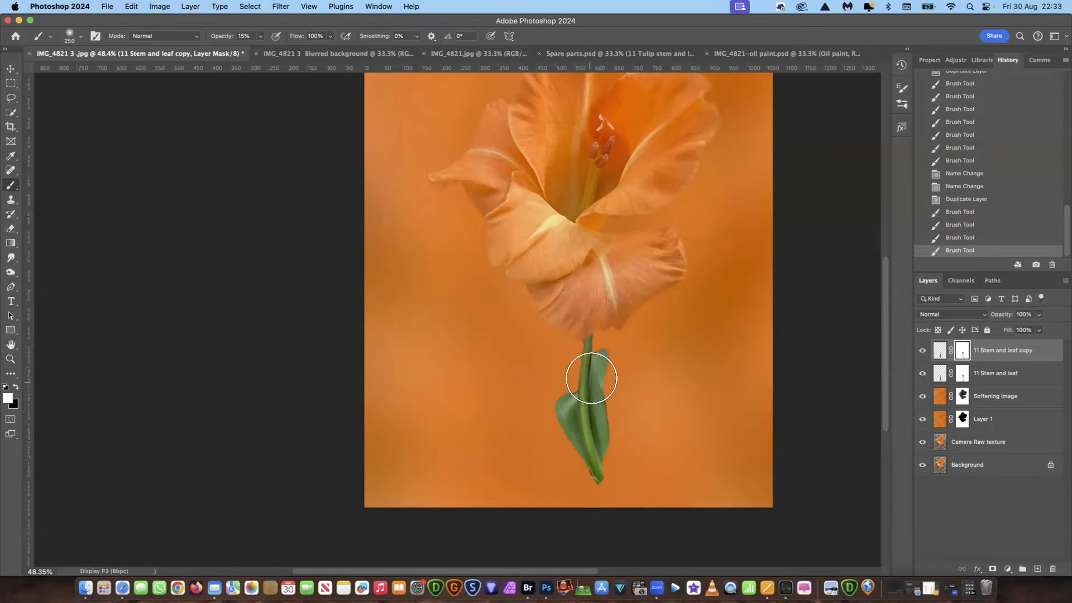
{"action": "left_click_drag", "start_coordinate": [601, 375], "coordinate": [597, 431]}
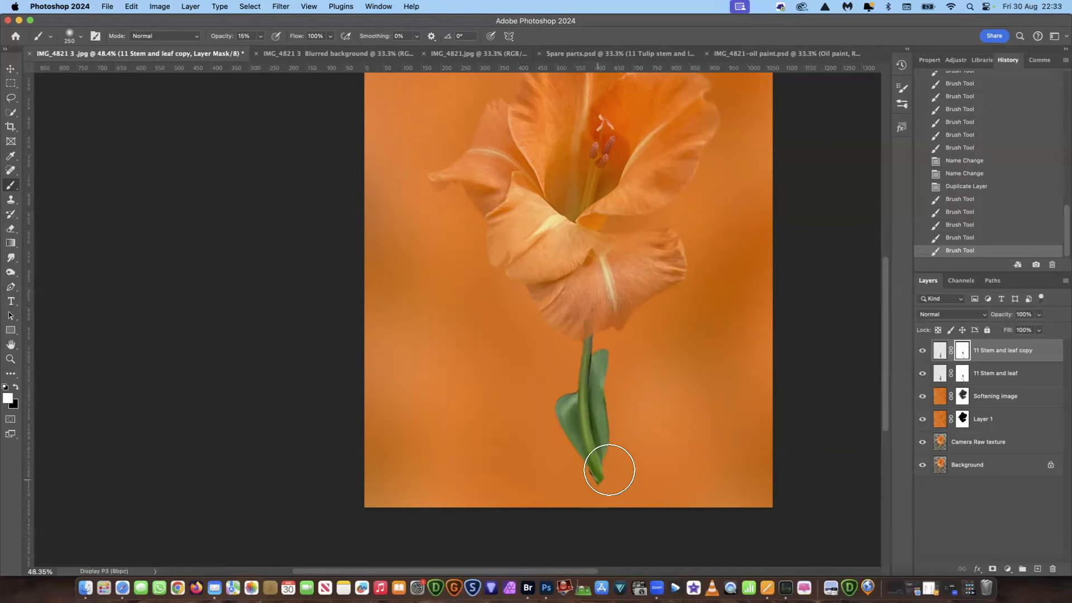
{"action": "mouse_move", "coordinate": [584, 378]}
{"action": "left_mouse_down"}
{"action": "mouse_move", "coordinate": [567, 407]}
{"action": "mouse_move", "coordinate": [578, 388]}
{"action": "left_mouse_up"}
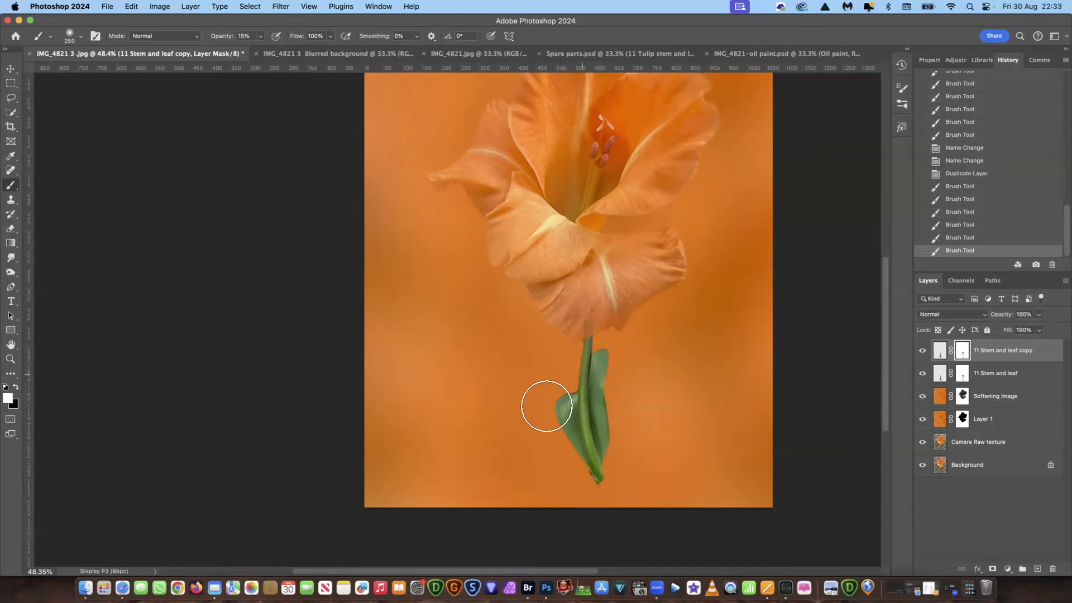
{"action": "mouse_move", "coordinate": [566, 462]}
{"action": "left_mouse_down"}
{"action": "mouse_move", "coordinate": [598, 449]}
{"action": "mouse_move", "coordinate": [598, 380]}
{"action": "left_mouse_up"}
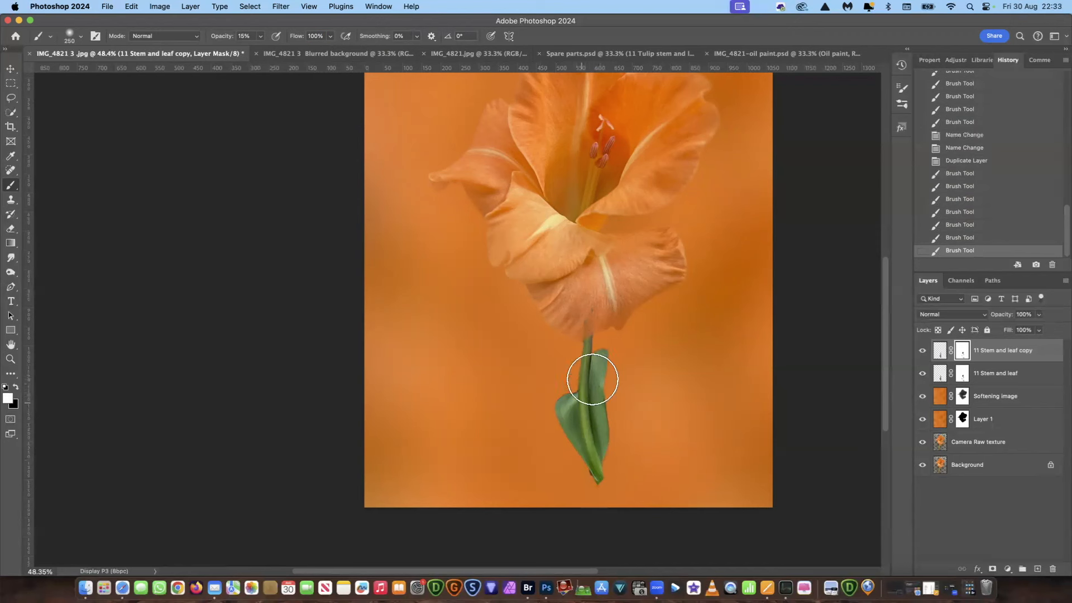
{"action": "left_click", "coordinate": [582, 451]}
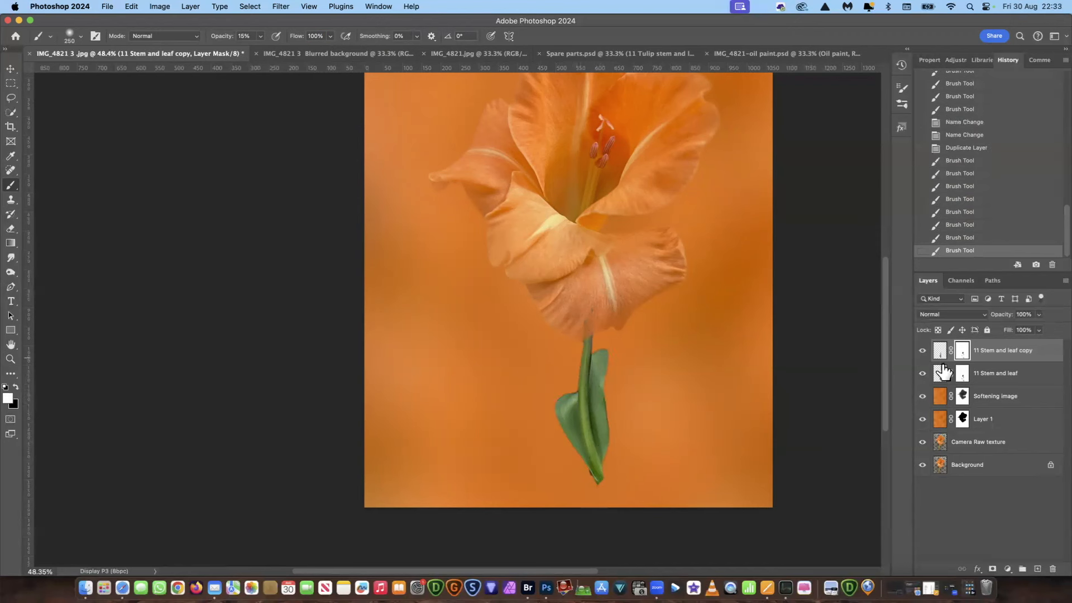
{"action": "left_click", "coordinate": [922, 352]}
{"action": "left_click", "coordinate": [922, 351]}
{"action": "left_click", "coordinate": [560, 404]}
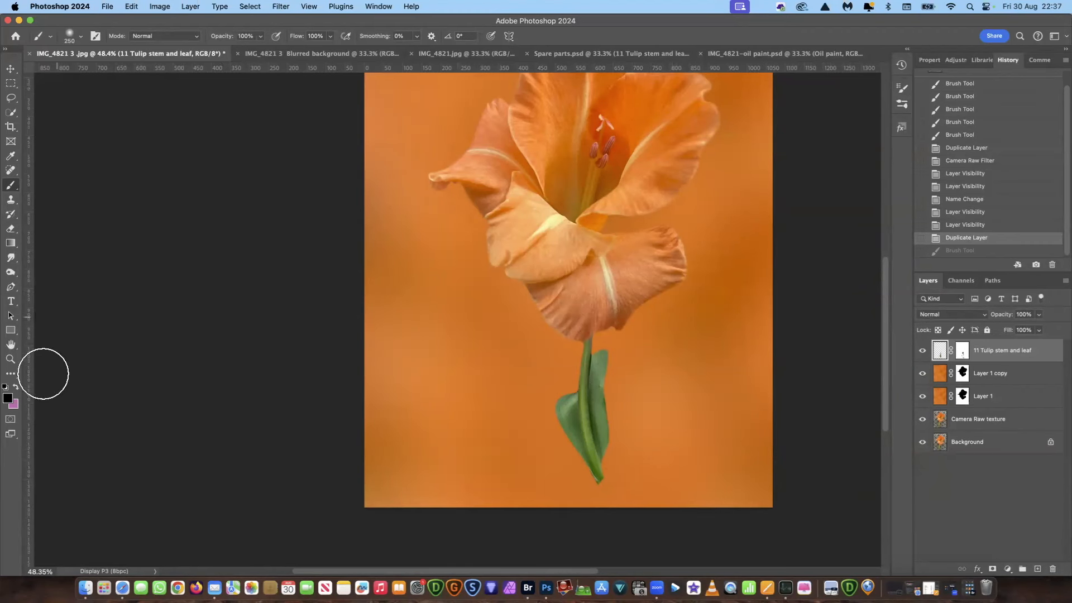
Step: Make the "11 Tulip stem and leaf" layer's mask active and set the black brush's opacity to 15%
{"action": "left_click", "coordinate": [963, 352]}
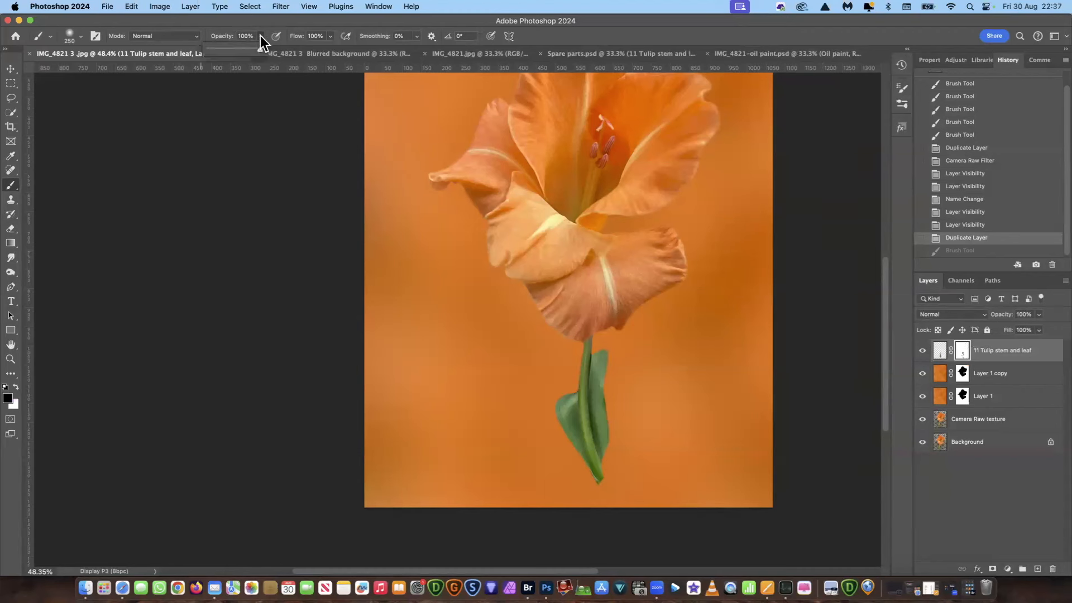
{"action": "left_click_drag", "start_coordinate": [255, 34], "coordinate": [246, 35]}
{"action": "key", "text": "Tab"}
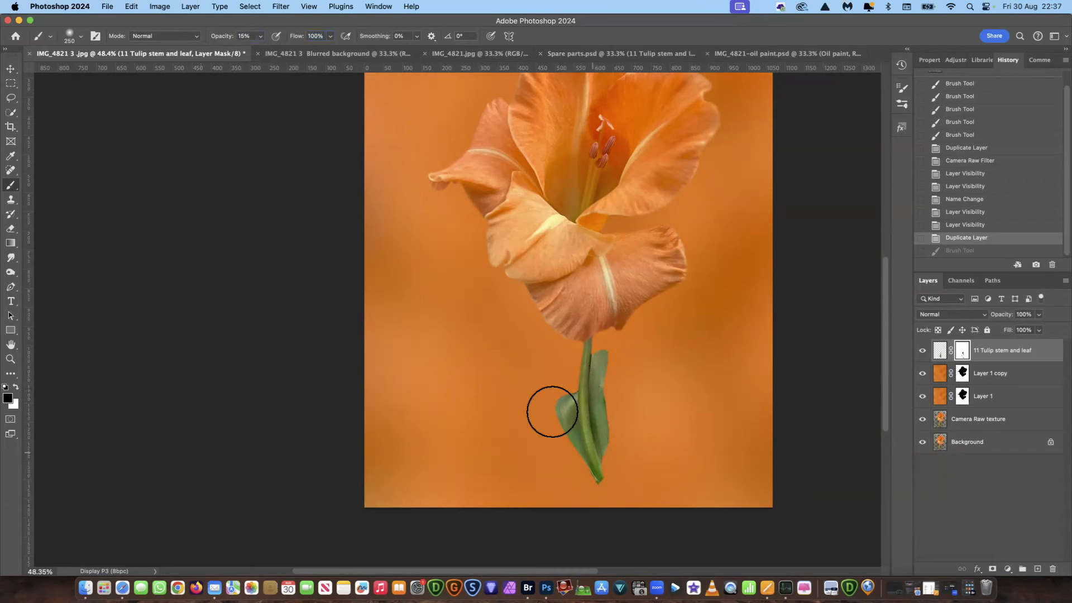
Step: Paint black on the tulip stem layer's mask to soften the stem and leaf edges and fade out the stem's lower end
{"action": "left_click", "coordinate": [613, 354]}
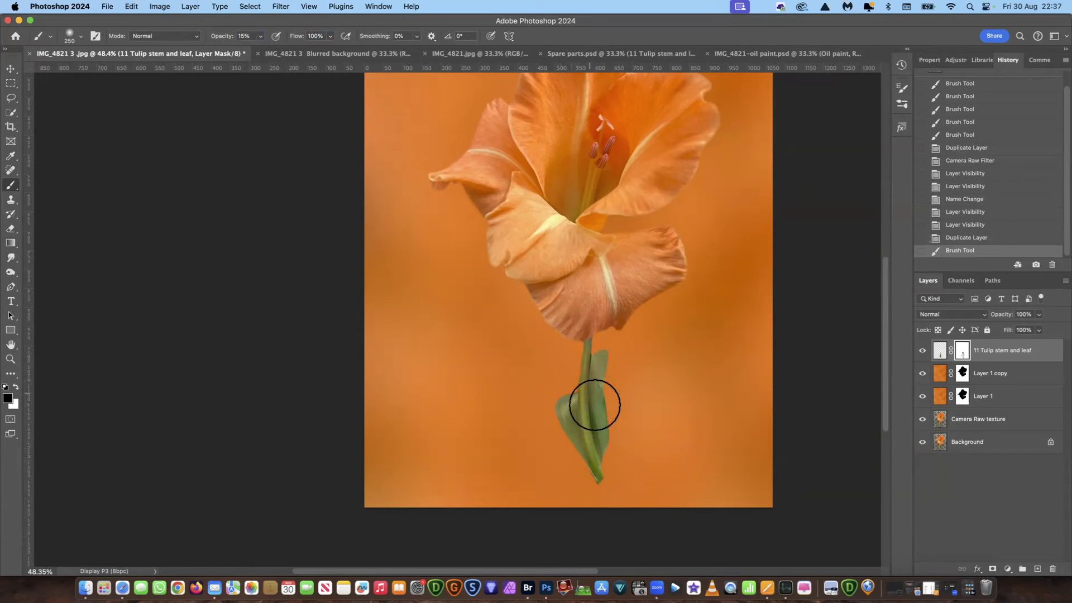
{"action": "left_click_drag", "start_coordinate": [591, 483], "coordinate": [596, 478]}
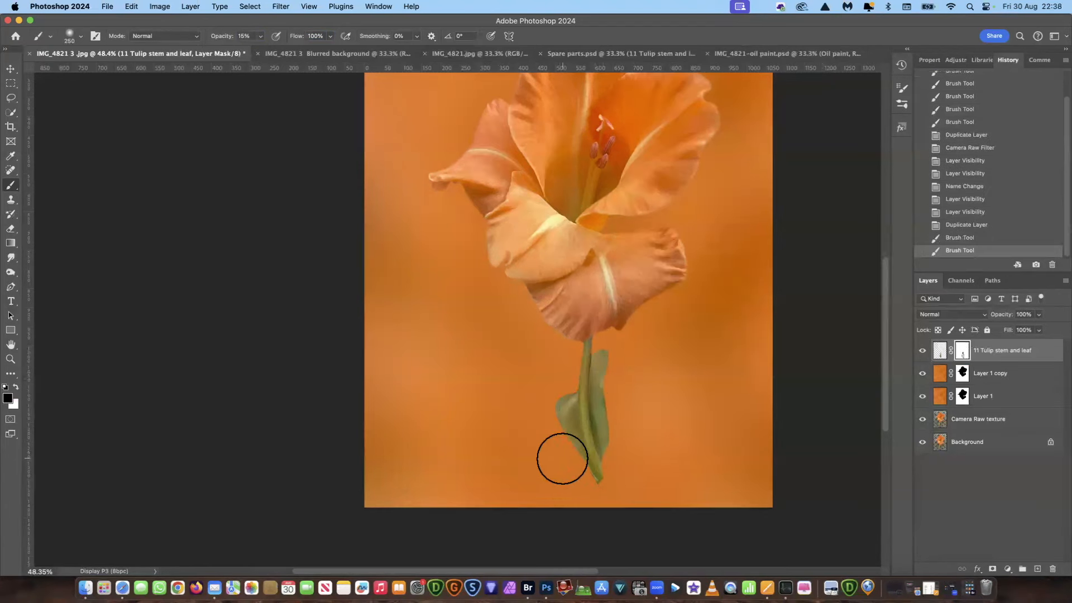
{"action": "mouse_move", "coordinate": [610, 488]}
{"action": "left_mouse_down"}
{"action": "mouse_move", "coordinate": [590, 463]}
{"action": "mouse_move", "coordinate": [606, 487]}
{"action": "mouse_move", "coordinate": [598, 475]}
{"action": "mouse_move", "coordinate": [592, 486]}
{"action": "mouse_move", "coordinate": [600, 480]}
{"action": "mouse_move", "coordinate": [581, 454]}
{"action": "mouse_move", "coordinate": [600, 464]}
{"action": "mouse_move", "coordinate": [604, 485]}
{"action": "mouse_move", "coordinate": [597, 466]}
{"action": "mouse_move", "coordinate": [598, 481]}
{"action": "mouse_move", "coordinate": [585, 468]}
{"action": "mouse_move", "coordinate": [600, 480]}
{"action": "mouse_move", "coordinate": [594, 463]}
{"action": "mouse_move", "coordinate": [598, 484]}
{"action": "left_mouse_up"}
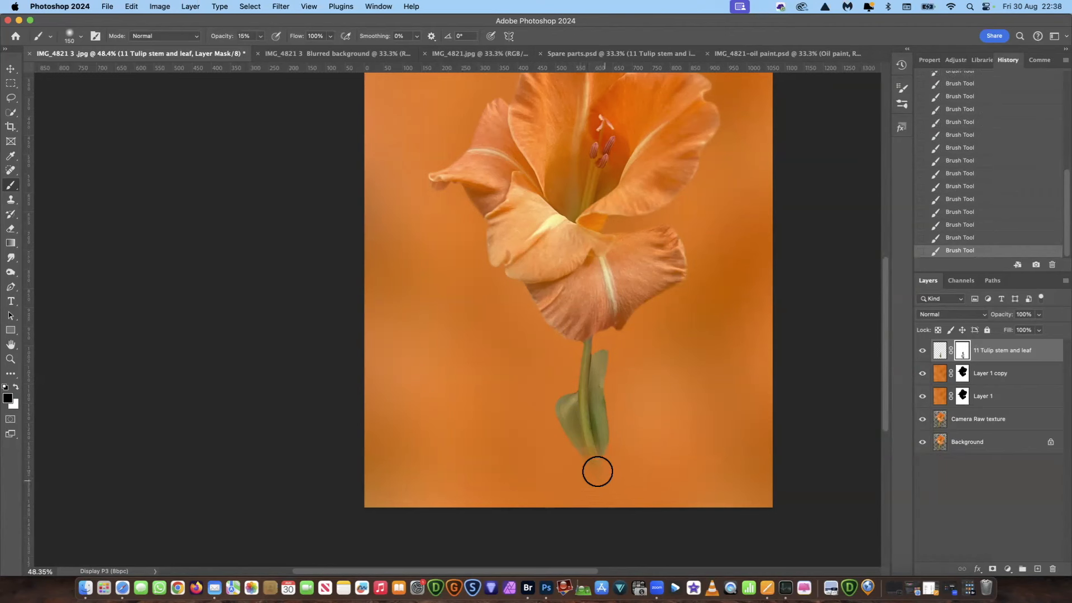
{"action": "left_click_drag", "start_coordinate": [606, 455], "coordinate": [608, 438]}
{"action": "mouse_move", "coordinate": [604, 359]}
{"action": "left_mouse_down"}
{"action": "mouse_move", "coordinate": [615, 347]}
{"action": "mouse_move", "coordinate": [612, 451]}
{"action": "left_mouse_up"}
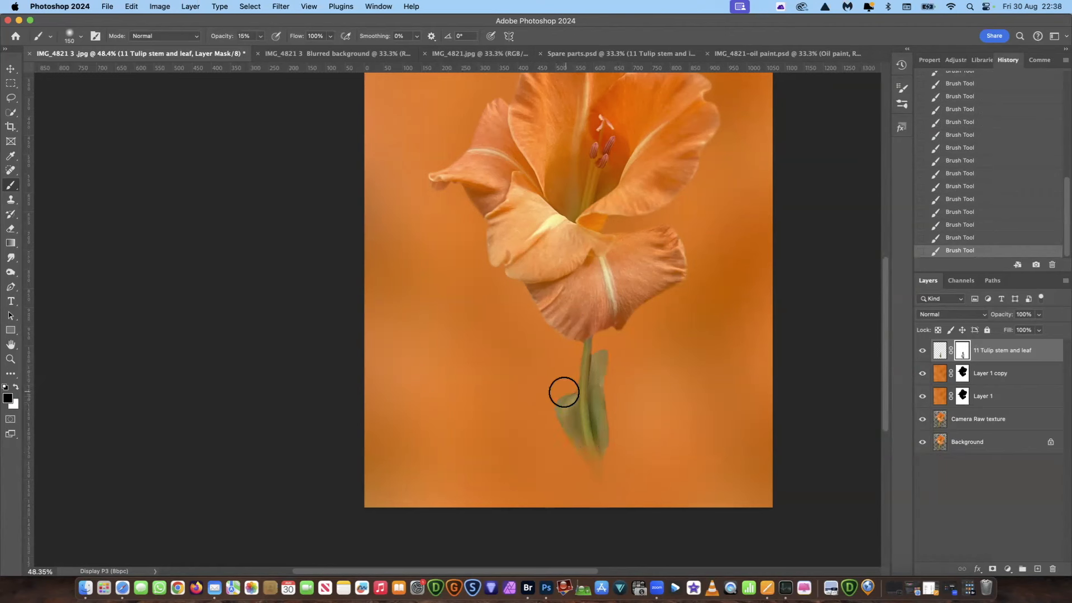
{"action": "mouse_move", "coordinate": [584, 484]}
{"action": "left_mouse_down"}
{"action": "mouse_move", "coordinate": [574, 464]}
{"action": "mouse_move", "coordinate": [590, 464]}
{"action": "mouse_move", "coordinate": [603, 483]}
{"action": "left_mouse_up"}
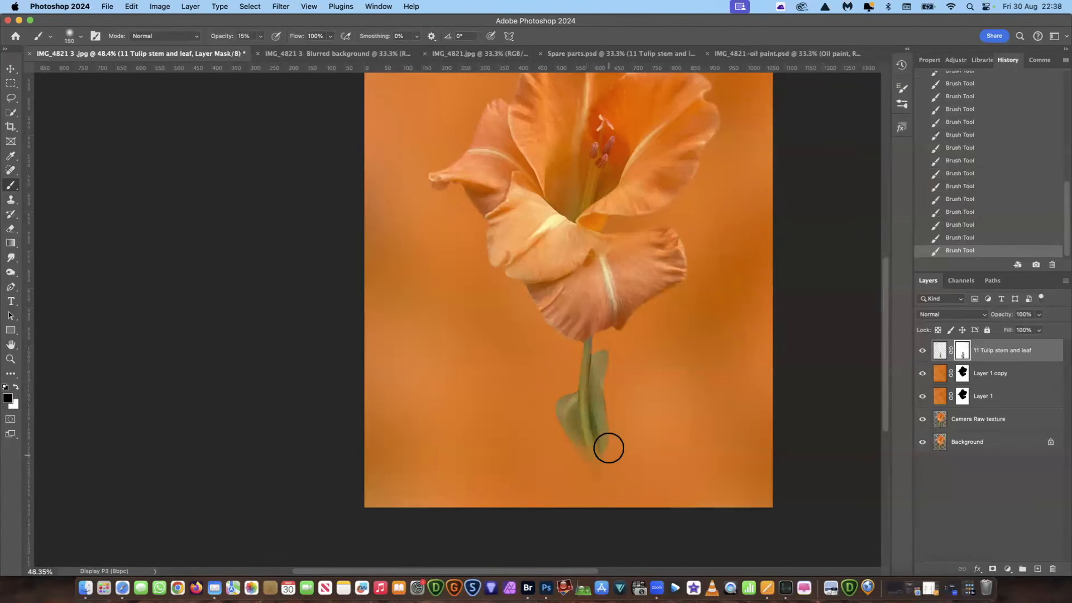
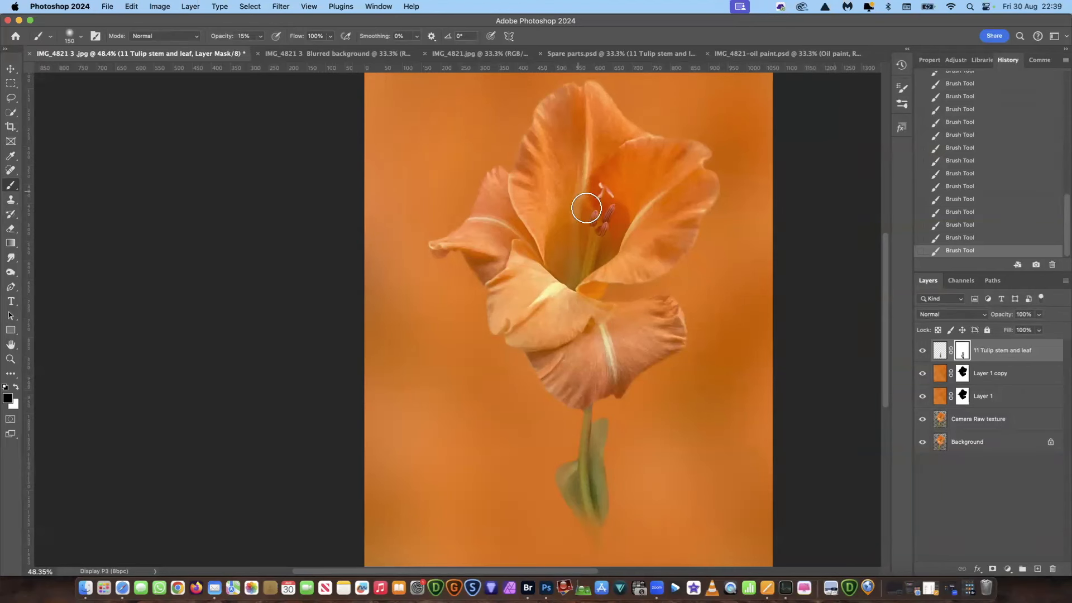
Step: Duplicate the "Camera Raw texture" layer and open the copy in the Camera Raw Filter
{"action": "left_click", "coordinate": [1004, 424]}
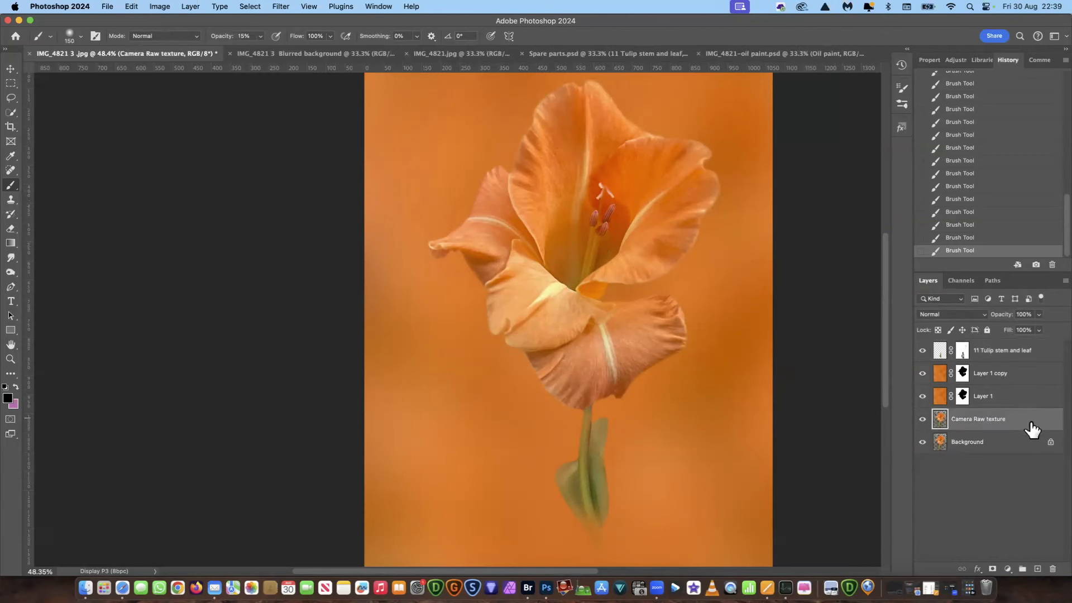
{"action": "left_click_drag", "start_coordinate": [1029, 429], "coordinate": [1037, 570]}
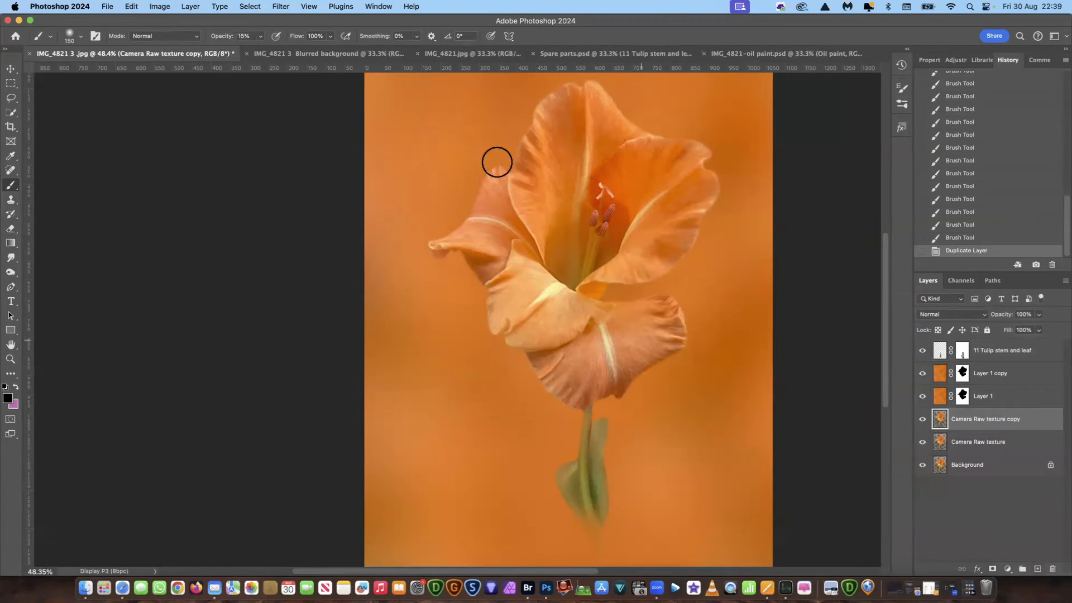
{"action": "left_click", "coordinate": [280, 6]}
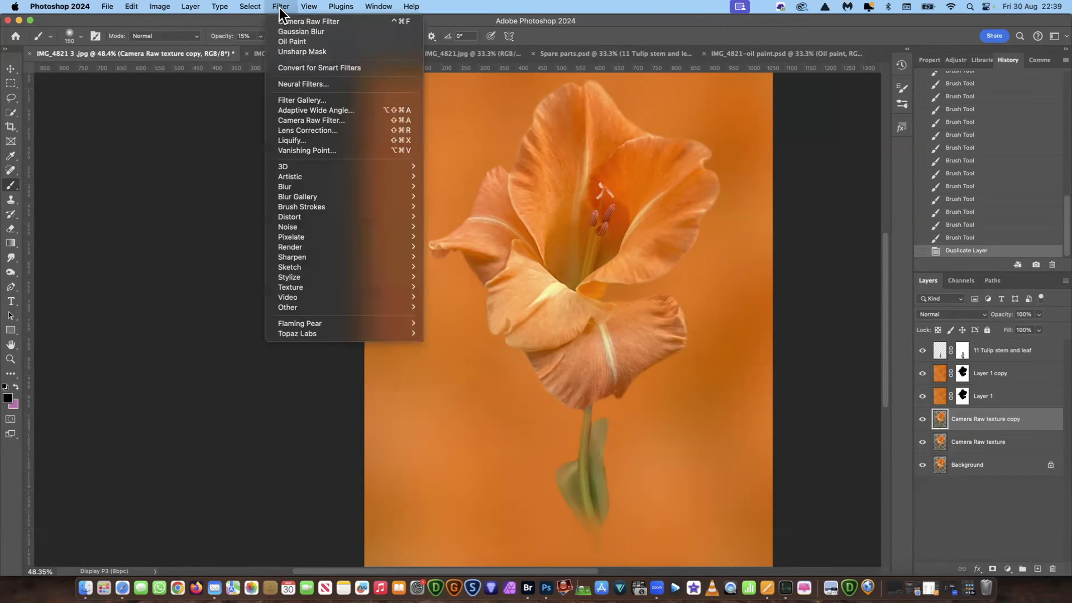
{"action": "left_click", "coordinate": [312, 121]}
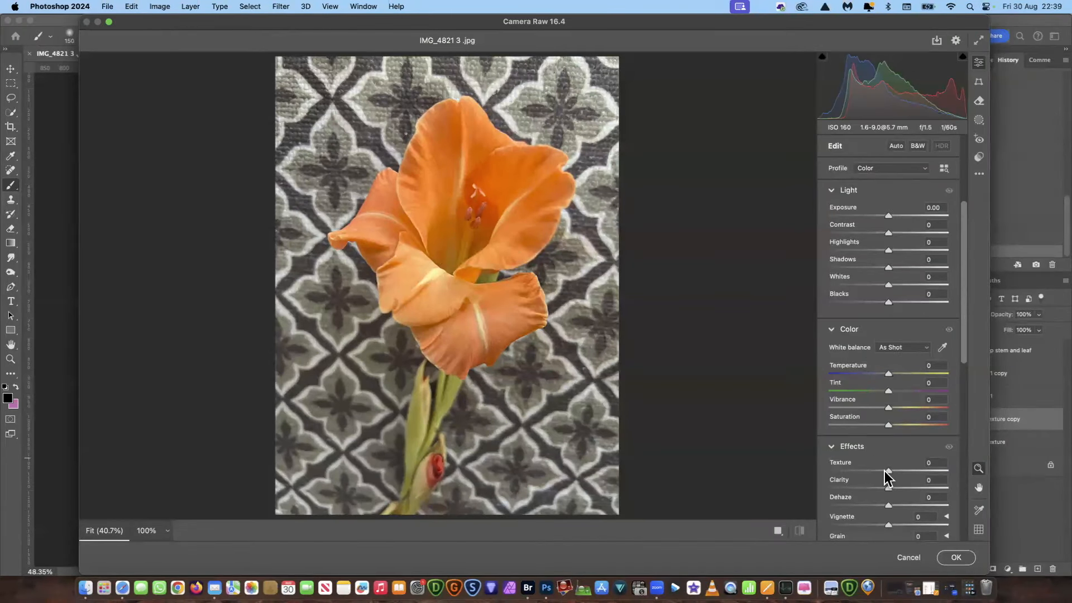
Step: Create a brush mask with size 1, feather 100 and flow 50, and paint it over the flower's stamens
{"action": "left_click", "coordinate": [979, 120]}
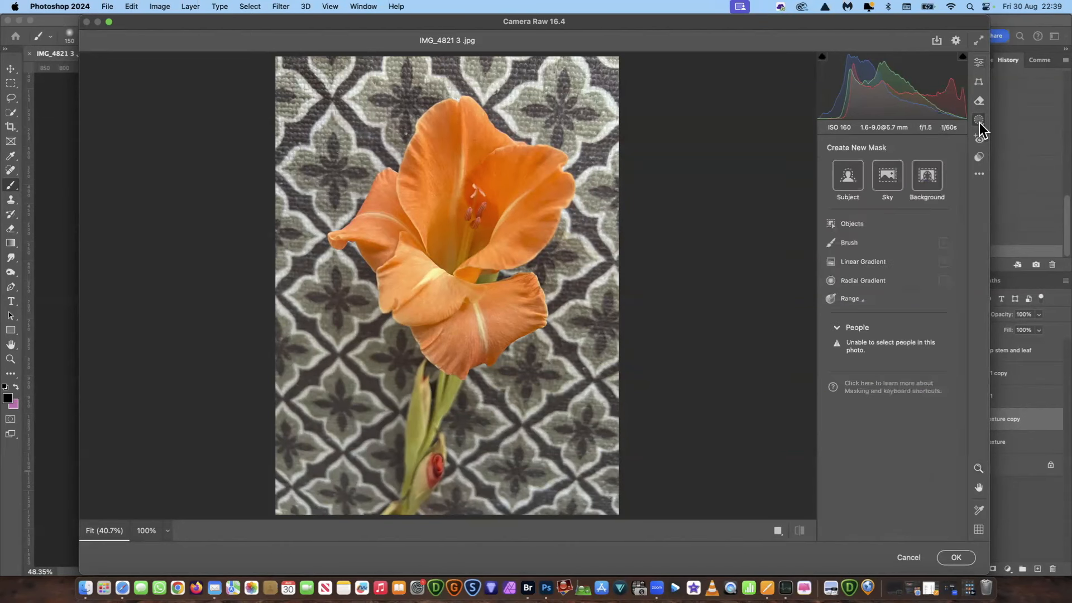
{"action": "left_click", "coordinate": [850, 245]}
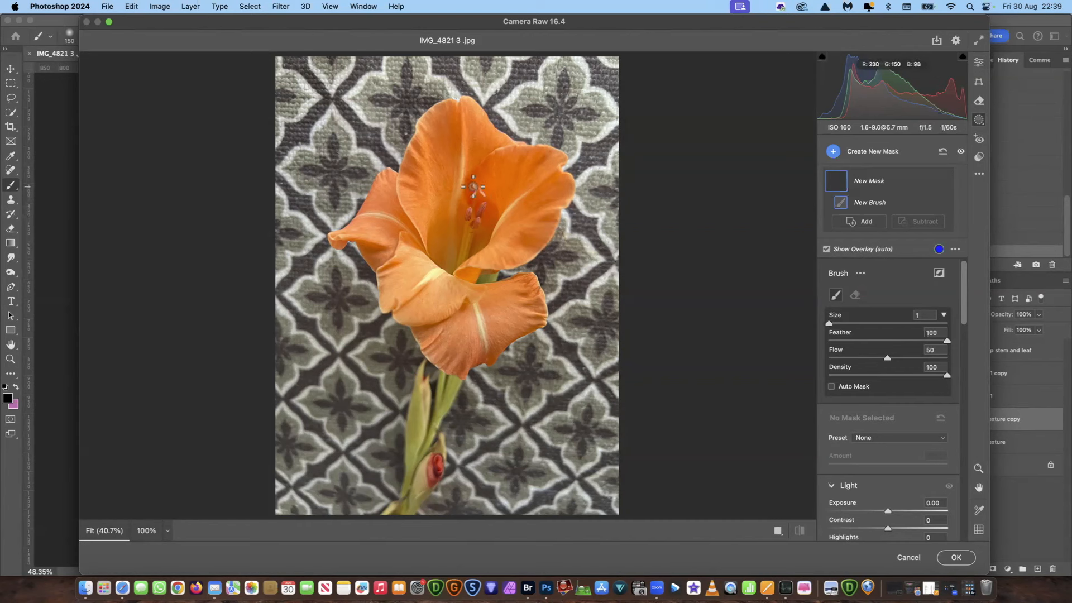
{"action": "left_click", "coordinate": [472, 188]}
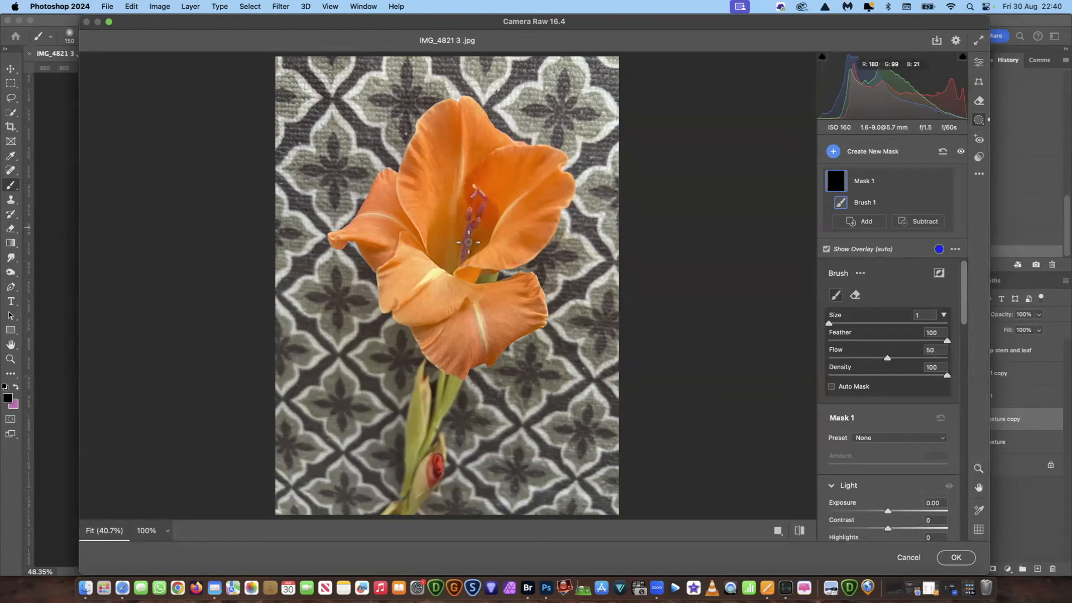
{"action": "left_click_drag", "start_coordinate": [475, 189], "coordinate": [483, 197]}
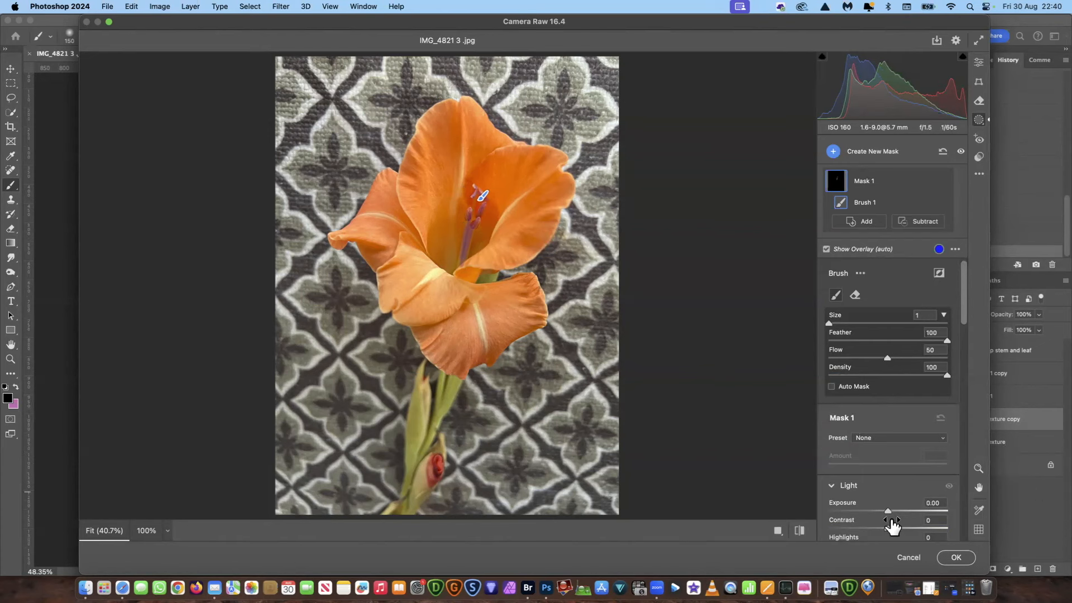
Step: Set the stamen mask's exposure to +0.60, apply the filter, and compare the image with the filtered copy hidden and shown
{"action": "left_click_drag", "start_coordinate": [887, 510], "coordinate": [897, 510]}
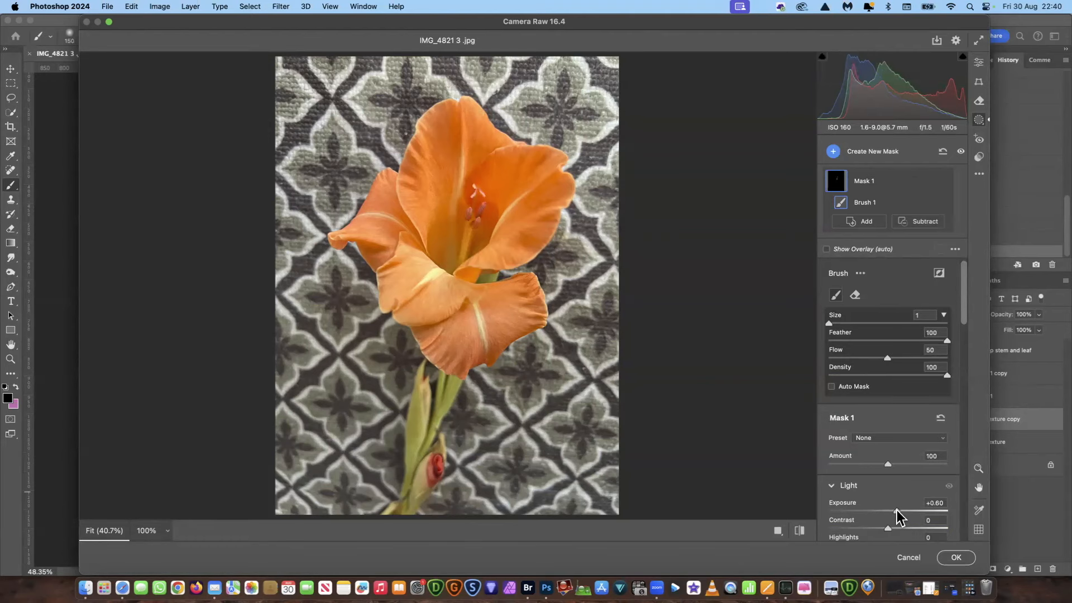
{"action": "left_click", "coordinate": [956, 558]}
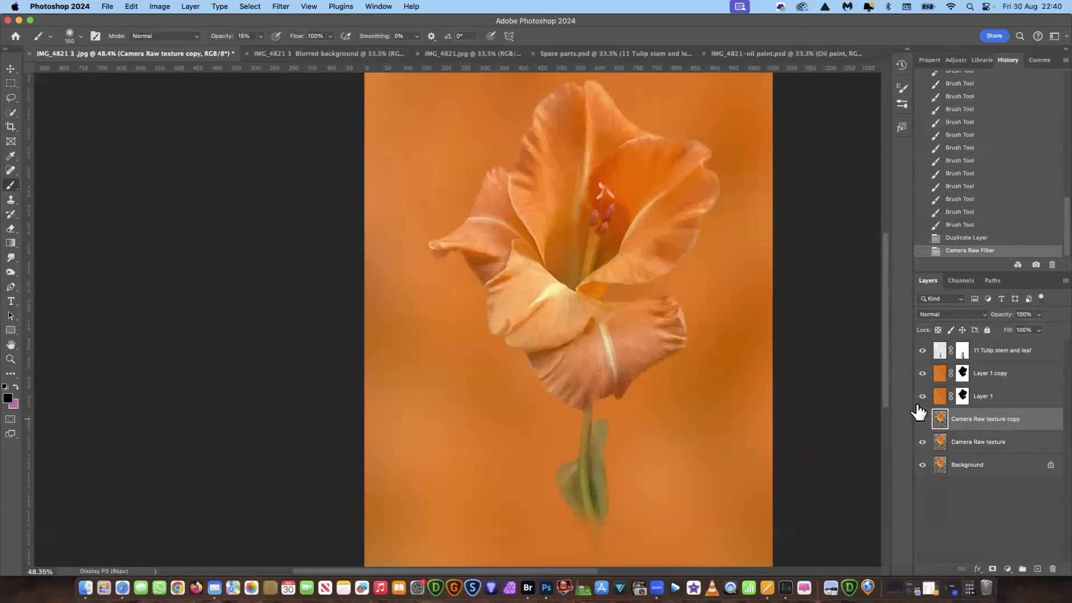
{"action": "left_click", "coordinate": [922, 419]}
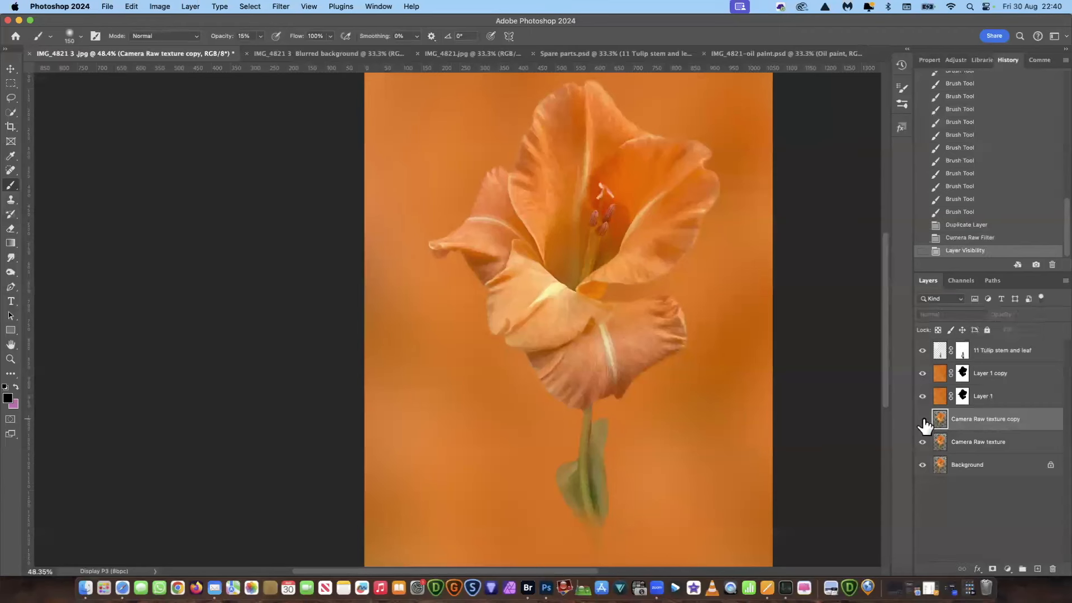
{"action": "left_click", "coordinate": [922, 419]}
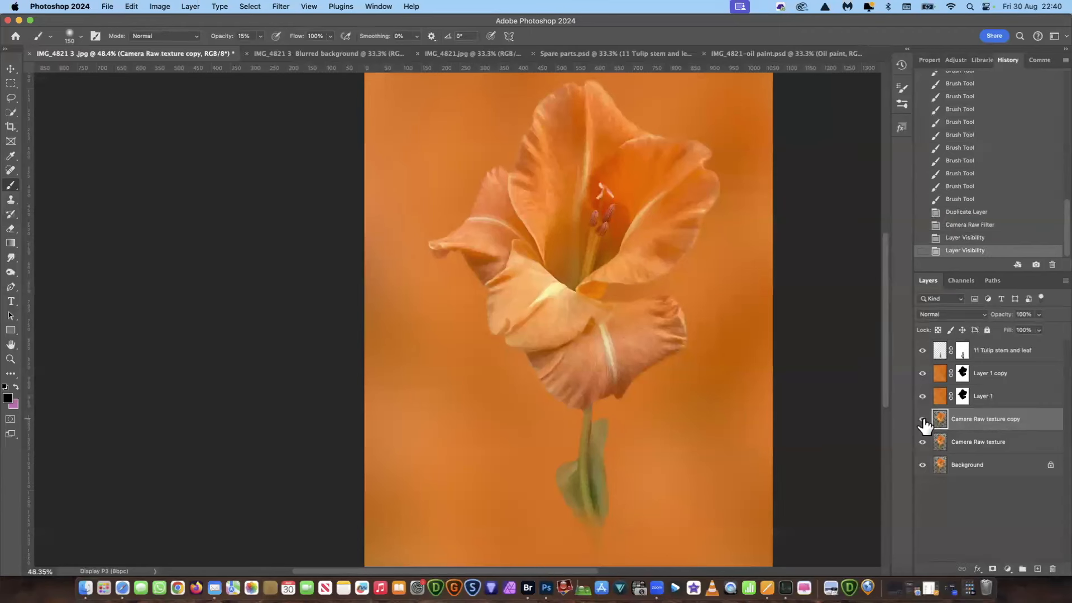
Step: Rename the "Camera Raw texture copy" layer to "Camera Raw exposure"
{"action": "double_click", "coordinate": [1000, 419]}
{"action": "left_click", "coordinate": [1021, 419]}
{"action": "key", "text": "BackSpace"}
{"action": "key", "text": "Return"}
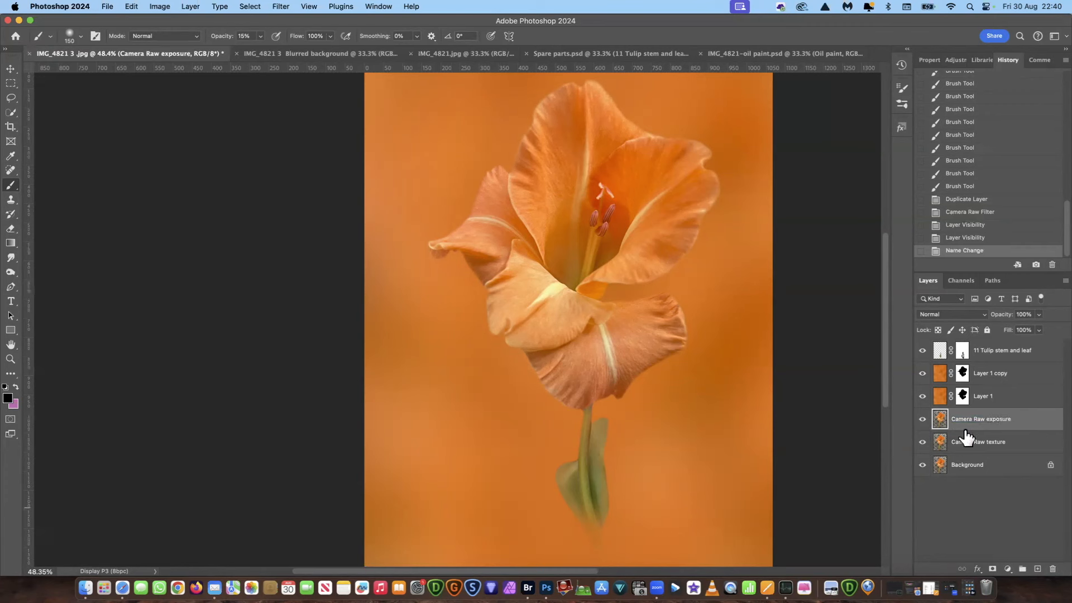
Step: Compare the image with the "Camera Raw exposure" and "Camera Raw texture" layers each hidden and shown
{"action": "left_click", "coordinate": [923, 420]}
{"action": "left_click", "coordinate": [923, 419]}
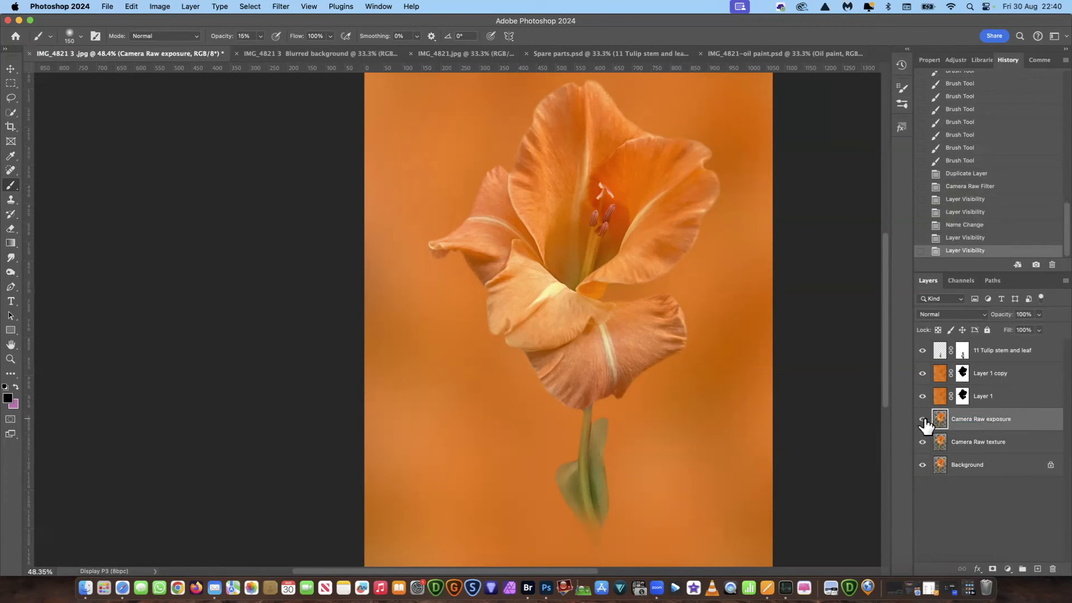
{"action": "left_click", "coordinate": [921, 444]}
{"action": "left_click", "coordinate": [921, 443]}
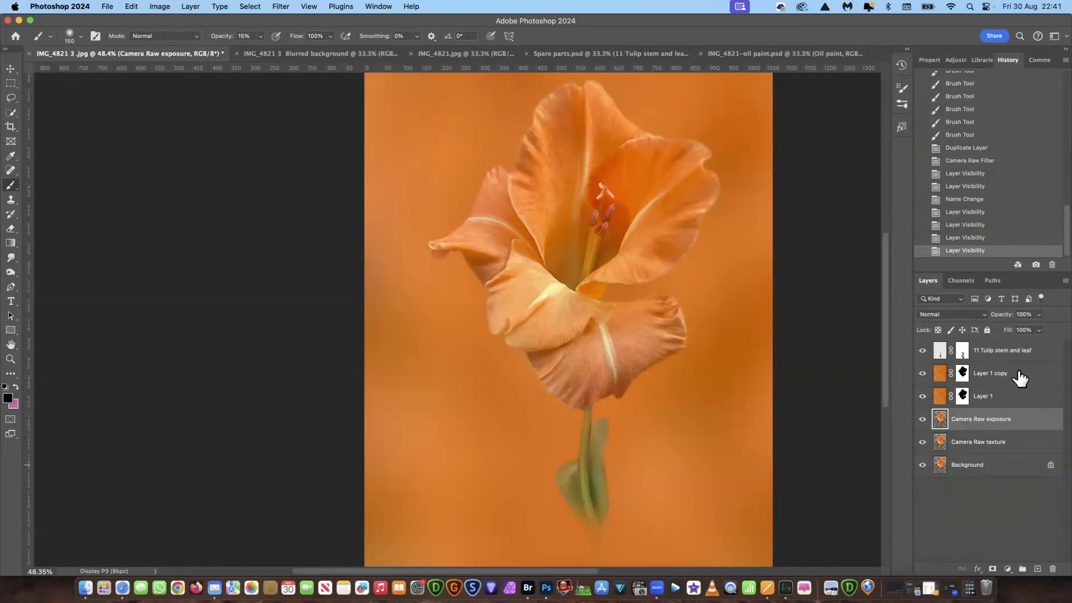
Step: Paint black at 50% brush opacity on the "Layer 1" mask over the pale central veins of the flower's petals
{"action": "left_click", "coordinate": [1006, 401]}
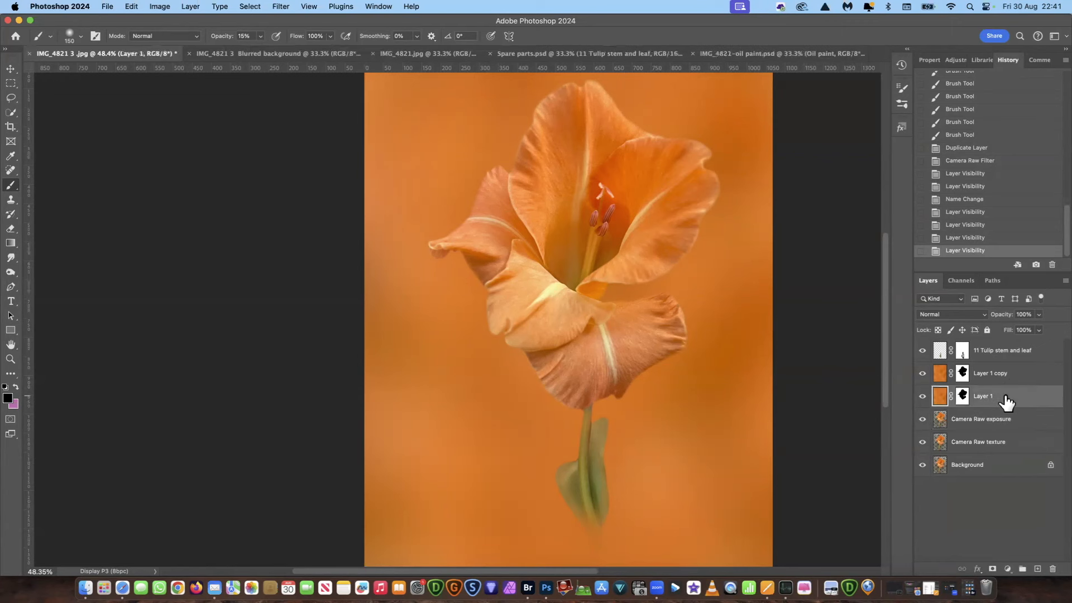
{"action": "left_click", "coordinate": [961, 397]}
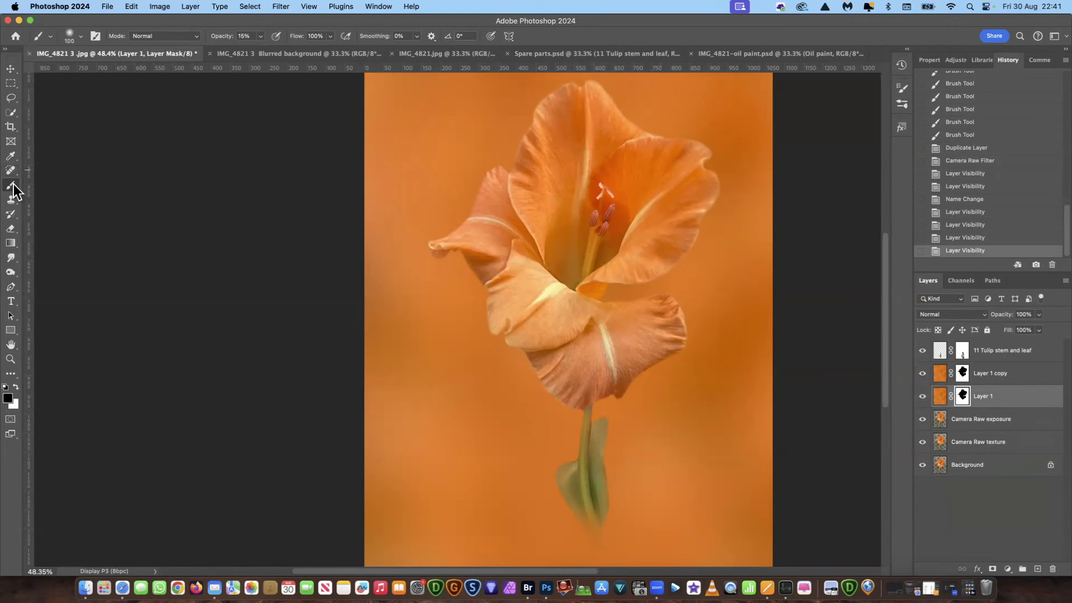
{"action": "left_click", "coordinate": [261, 37]}
{"action": "left_click", "coordinate": [252, 35]}
{"action": "type", "text": "50"}
{"action": "mouse_move", "coordinate": [615, 249]}
{"action": "left_mouse_down"}
{"action": "mouse_move", "coordinate": [701, 155]}
{"action": "mouse_move", "coordinate": [622, 235]}
{"action": "left_mouse_up"}
{"action": "mouse_move", "coordinate": [557, 288]}
{"action": "left_mouse_down"}
{"action": "mouse_move", "coordinate": [523, 306]}
{"action": "mouse_move", "coordinate": [539, 300]}
{"action": "left_mouse_up"}
{"action": "left_click_drag", "start_coordinate": [601, 328], "coordinate": [618, 383]}
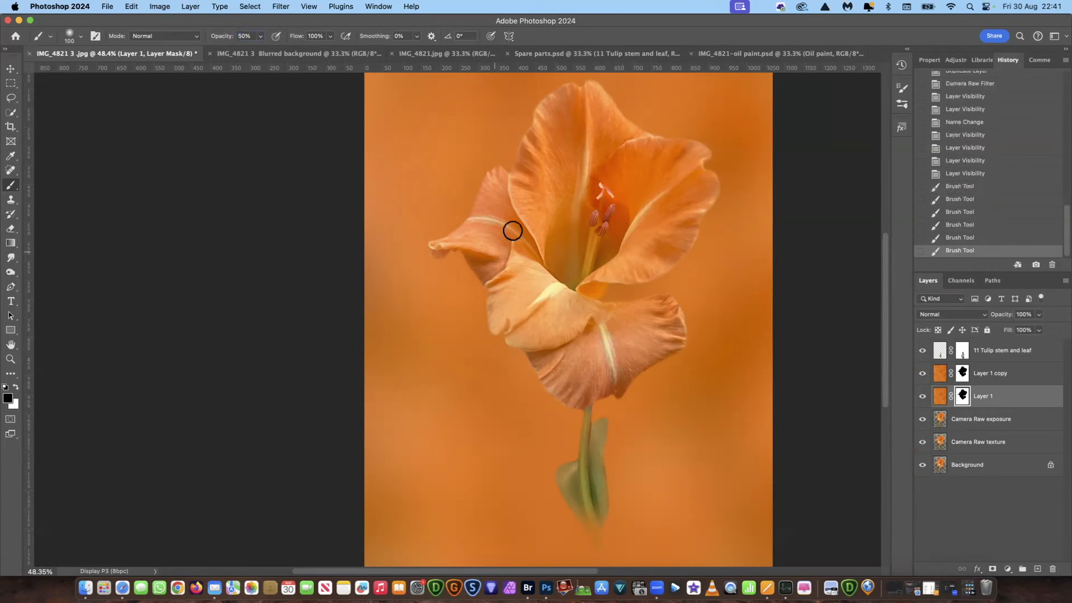
{"action": "left_click_drag", "start_coordinate": [485, 221], "coordinate": [518, 237]}
{"action": "left_click_drag", "start_coordinate": [587, 145], "coordinate": [578, 187]}
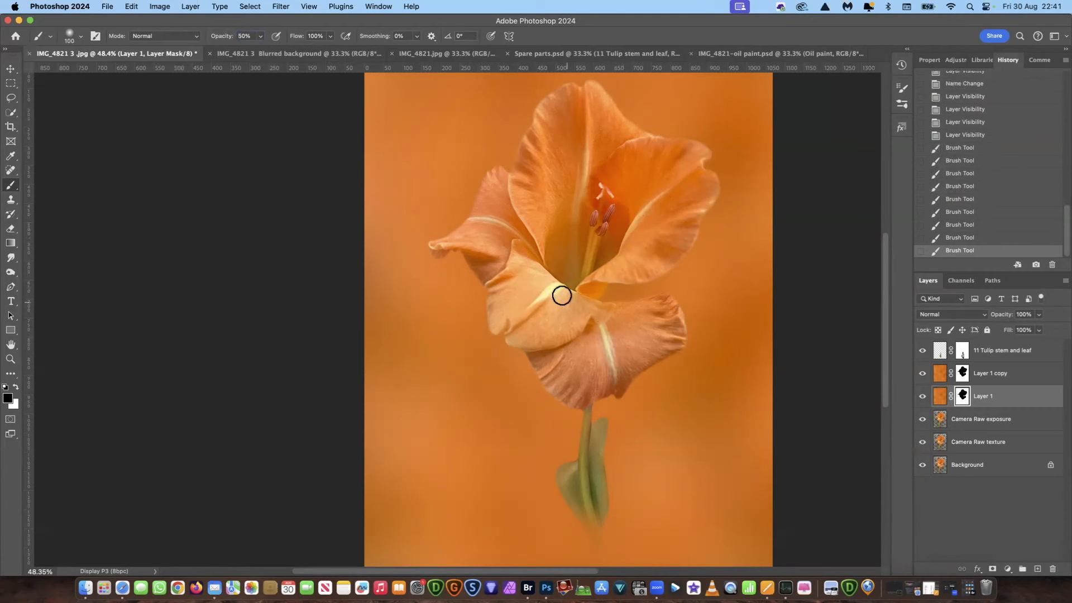
{"action": "left_click", "coordinate": [536, 297]}
Step: Enlarge the brush to 200 and paint the "Layer 1" mask over the flower's throat and inner petals
{"action": "key", "text": "bracketright"}
{"action": "key", "text": "bracketright"}
{"action": "key", "text": "bracketright"}
{"action": "key", "text": "bracketright"}
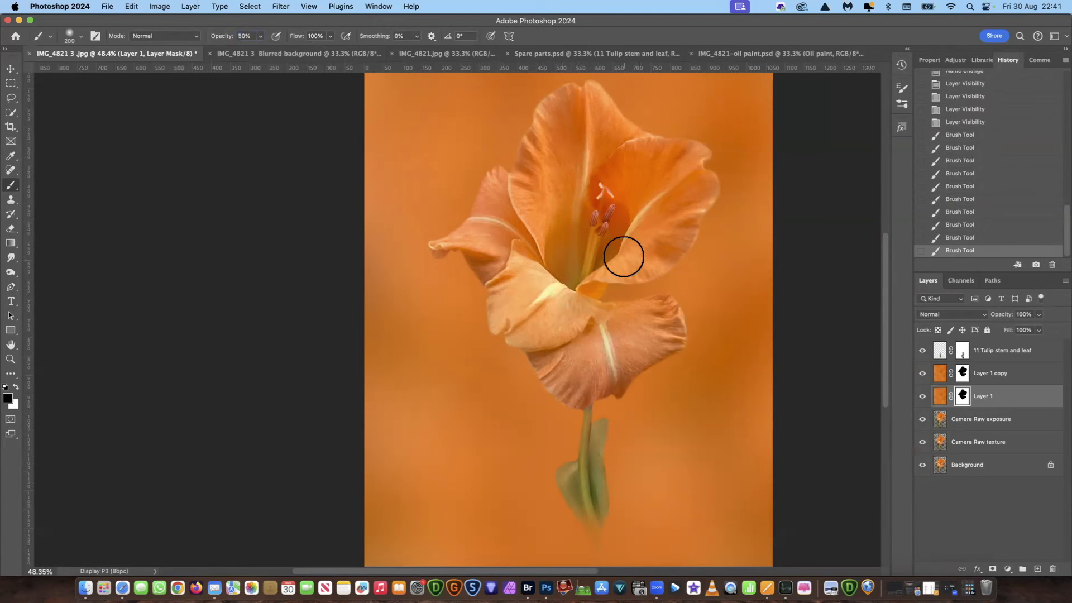
{"action": "left_click", "coordinate": [552, 296]}
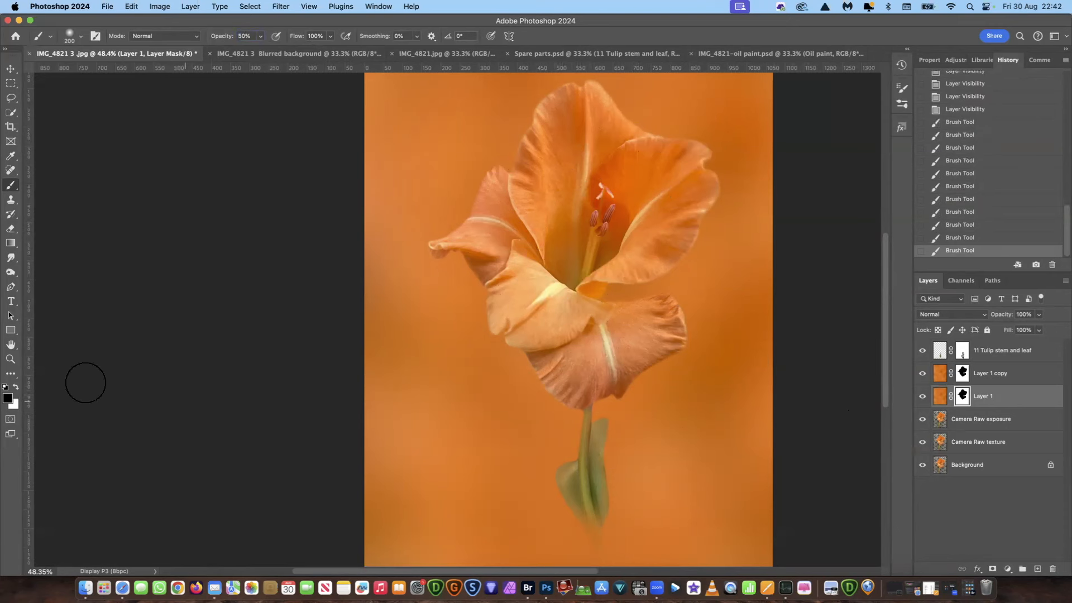
{"action": "left_click", "coordinate": [10, 359]}
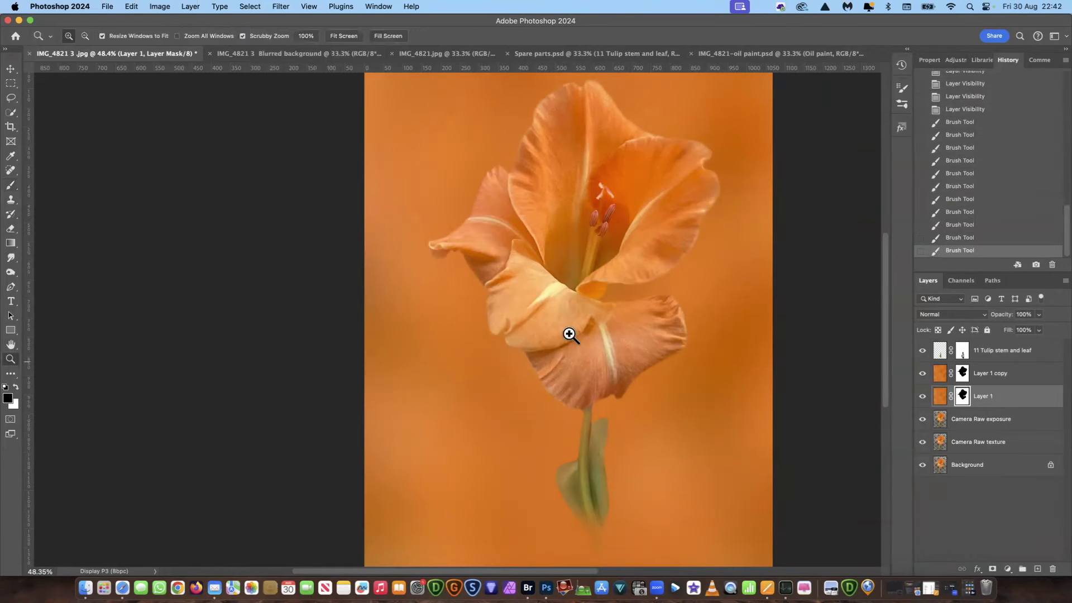
{"action": "left_click", "coordinate": [667, 341], "text": "alt"}
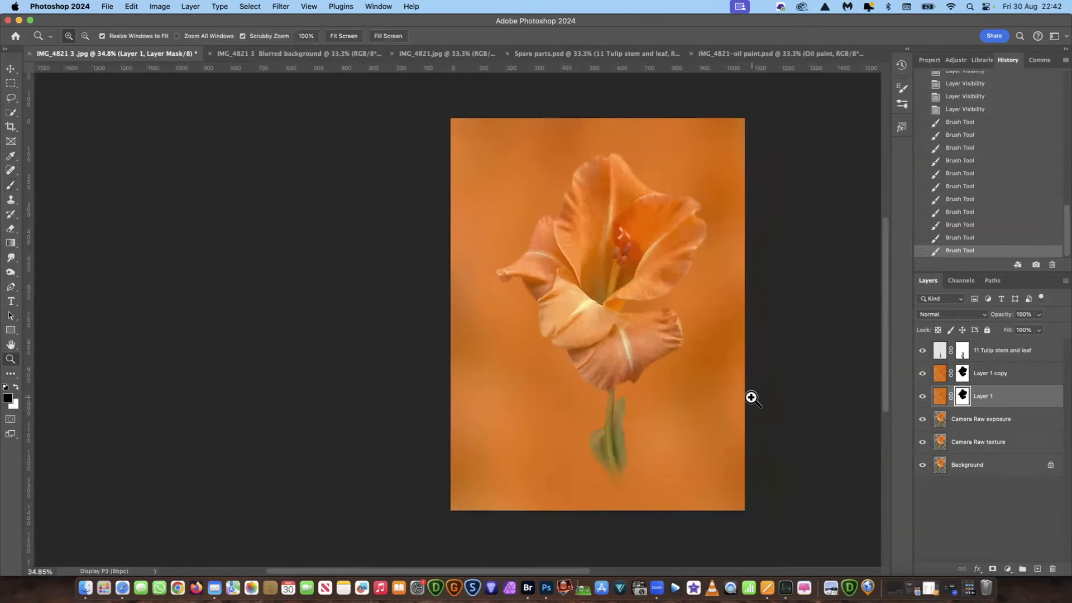